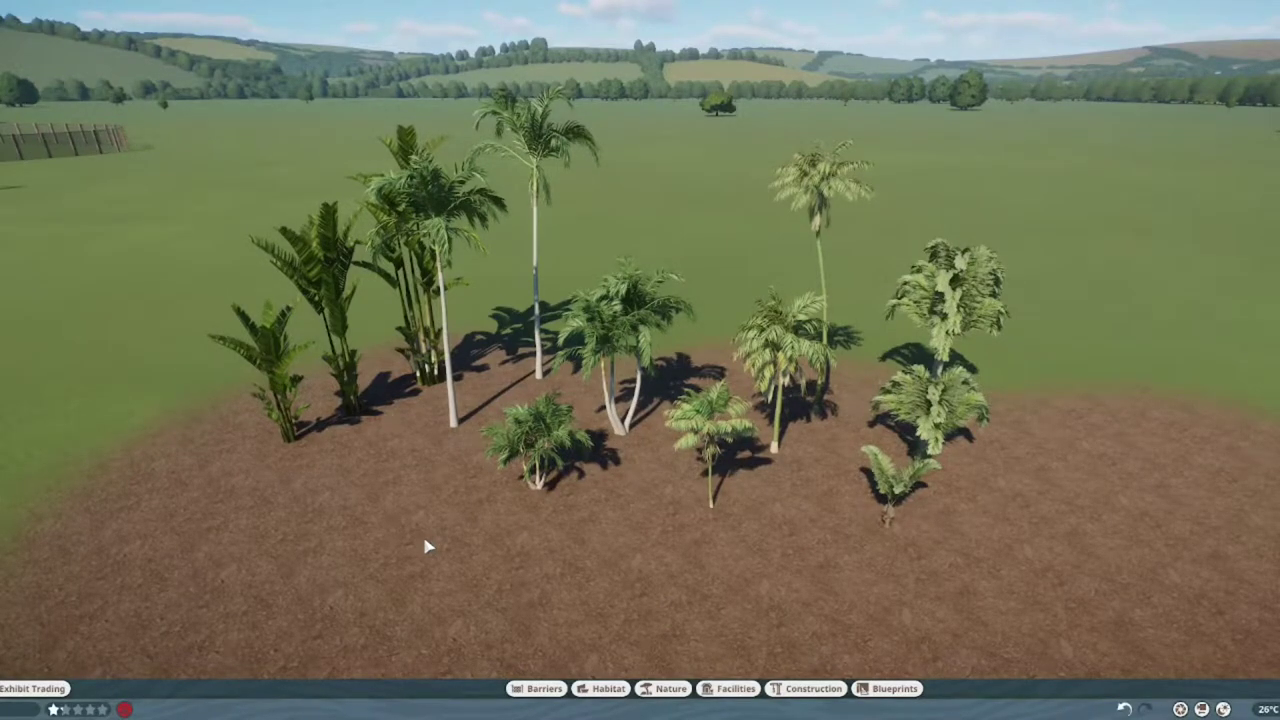
scroll(425, 546, up, 3)
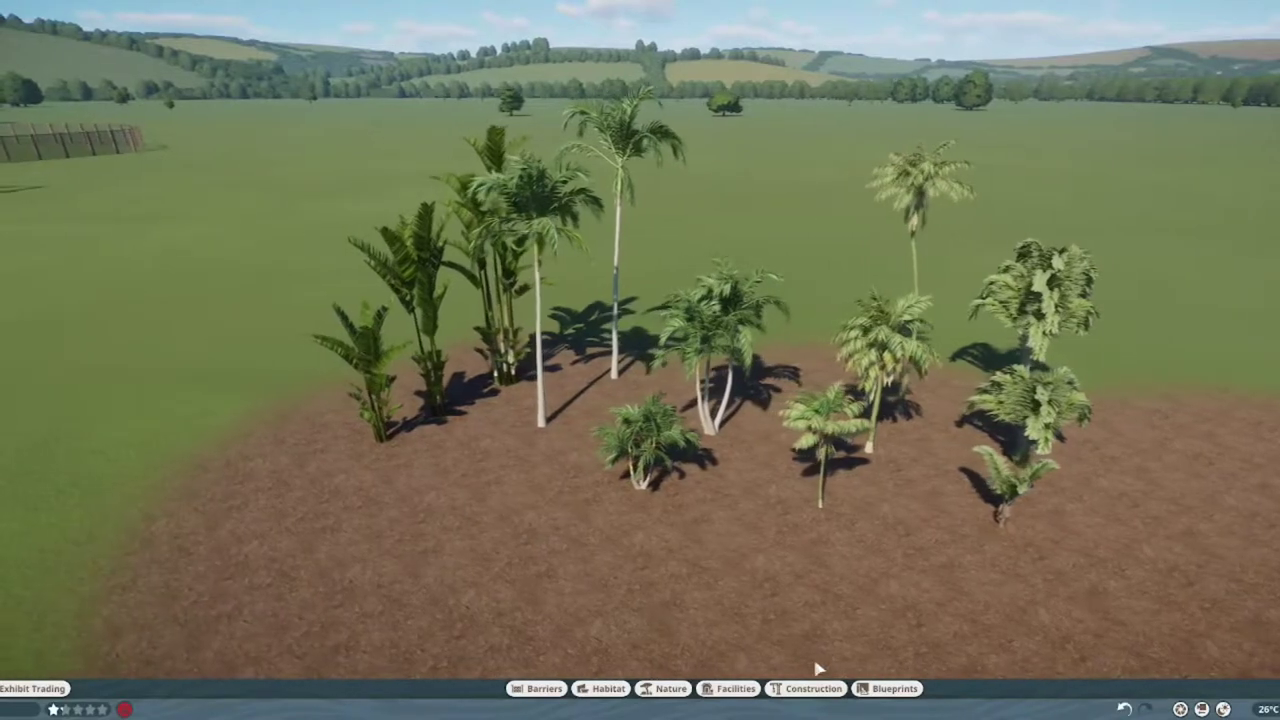
scroll(502, 612, up, 3)
scroll(502, 563, down, 3)
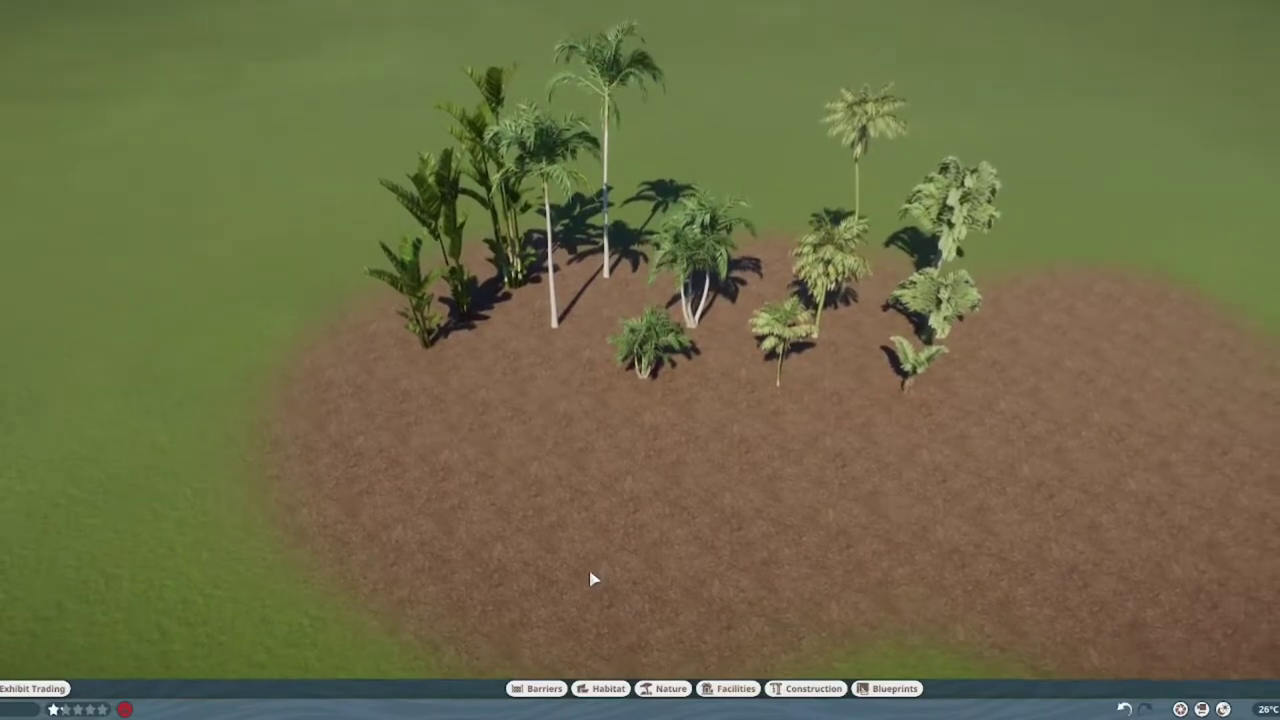
scroll(593, 579, down, 2)
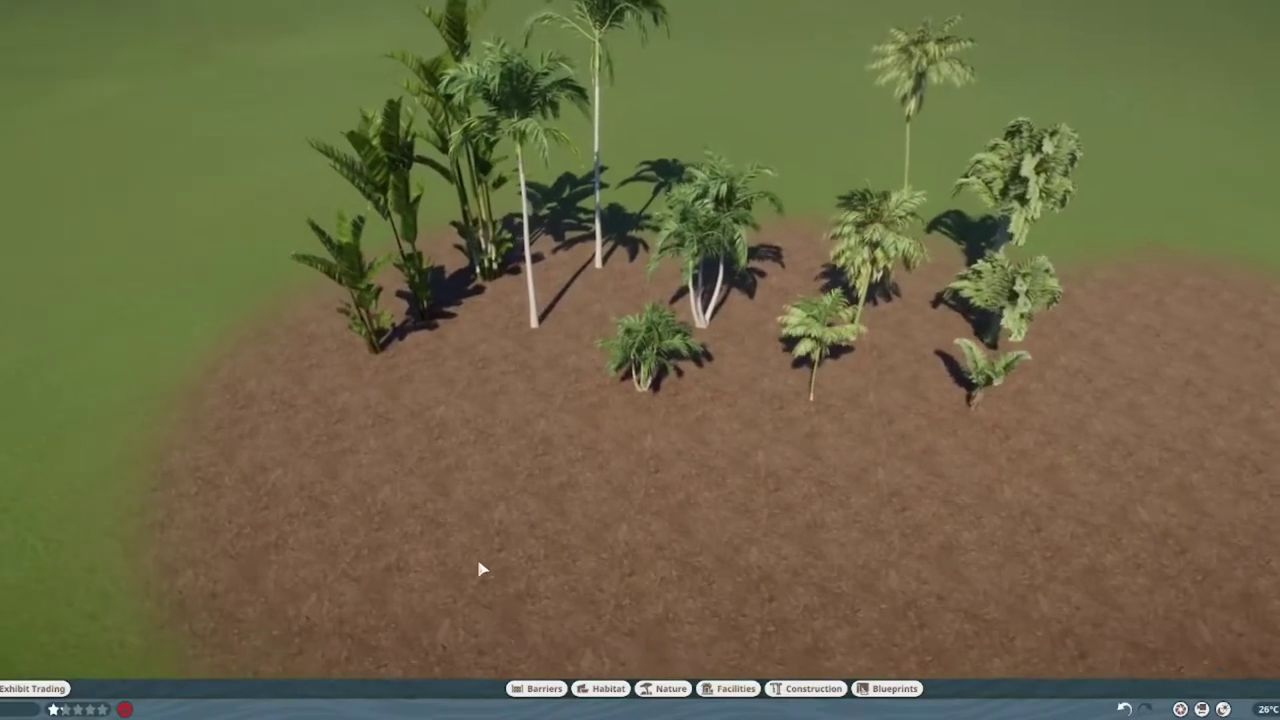
scroll(463, 551, up, 2)
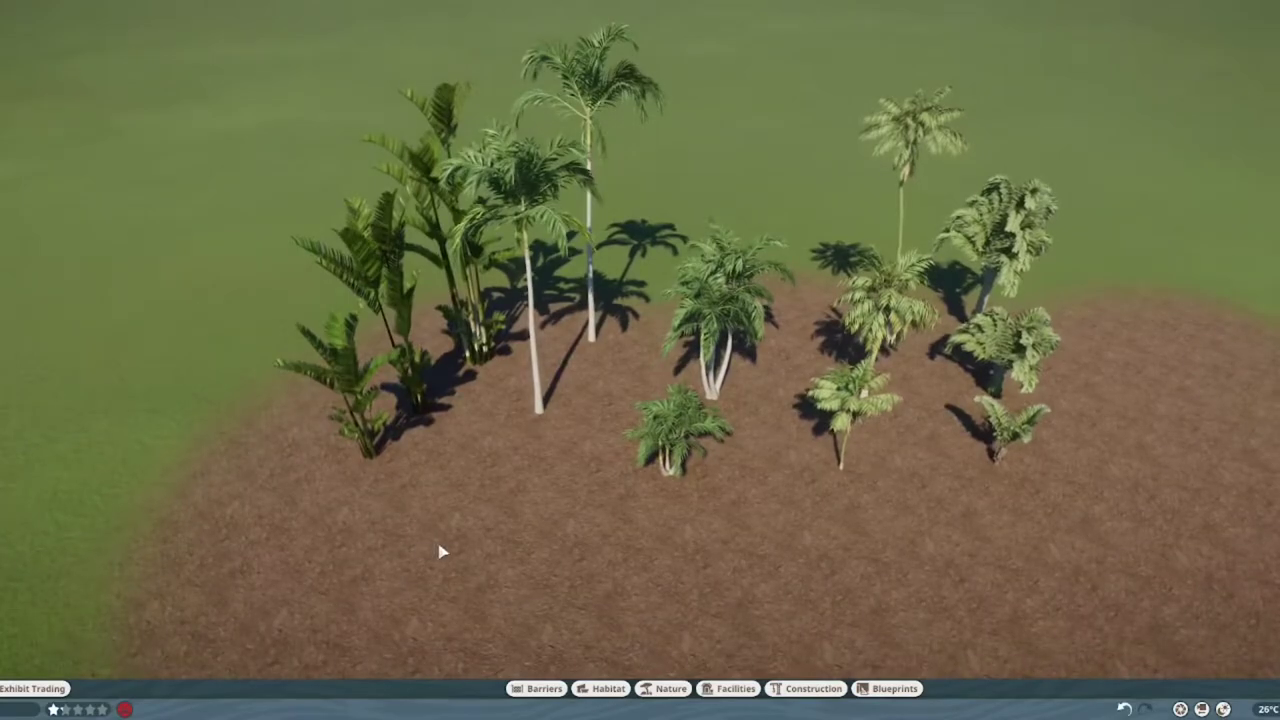
scroll(445, 548, down, 1)
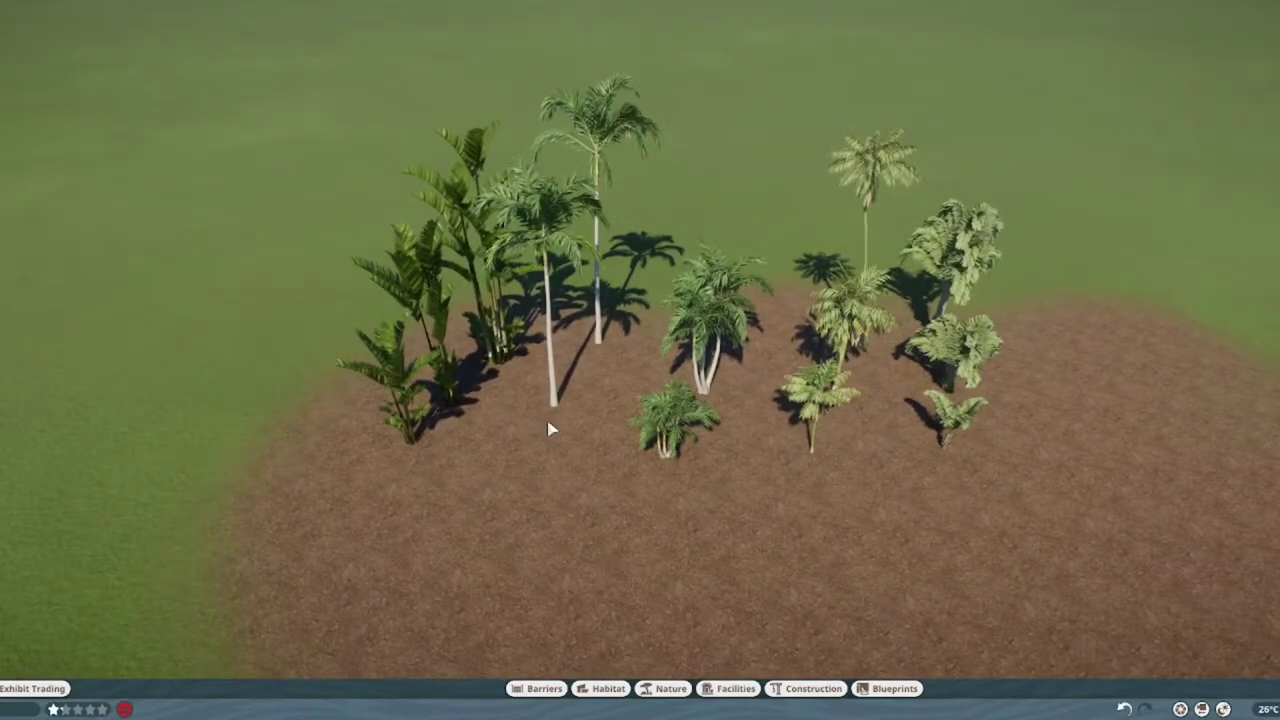
- Orbit, pan and tilt around the palm bed to inspect it from several angles
drag(549, 429, 608, 443)
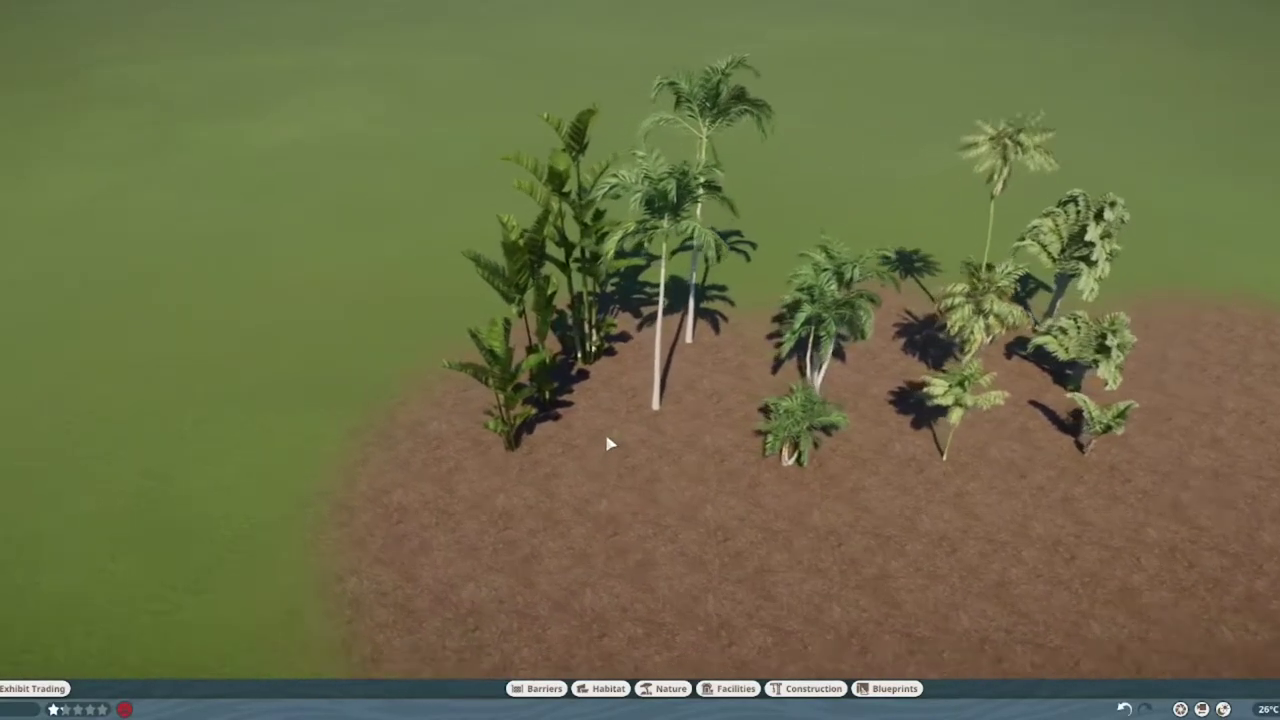
key(w)
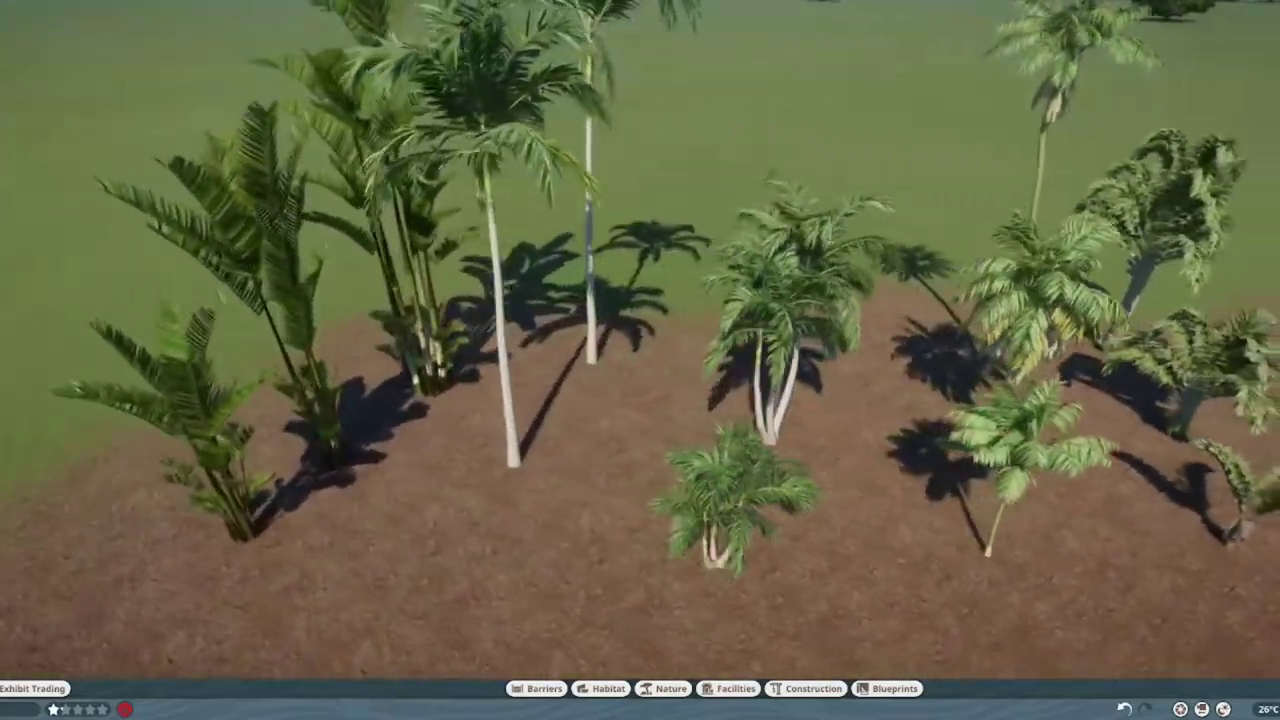
drag(610, 458, 610, 458)
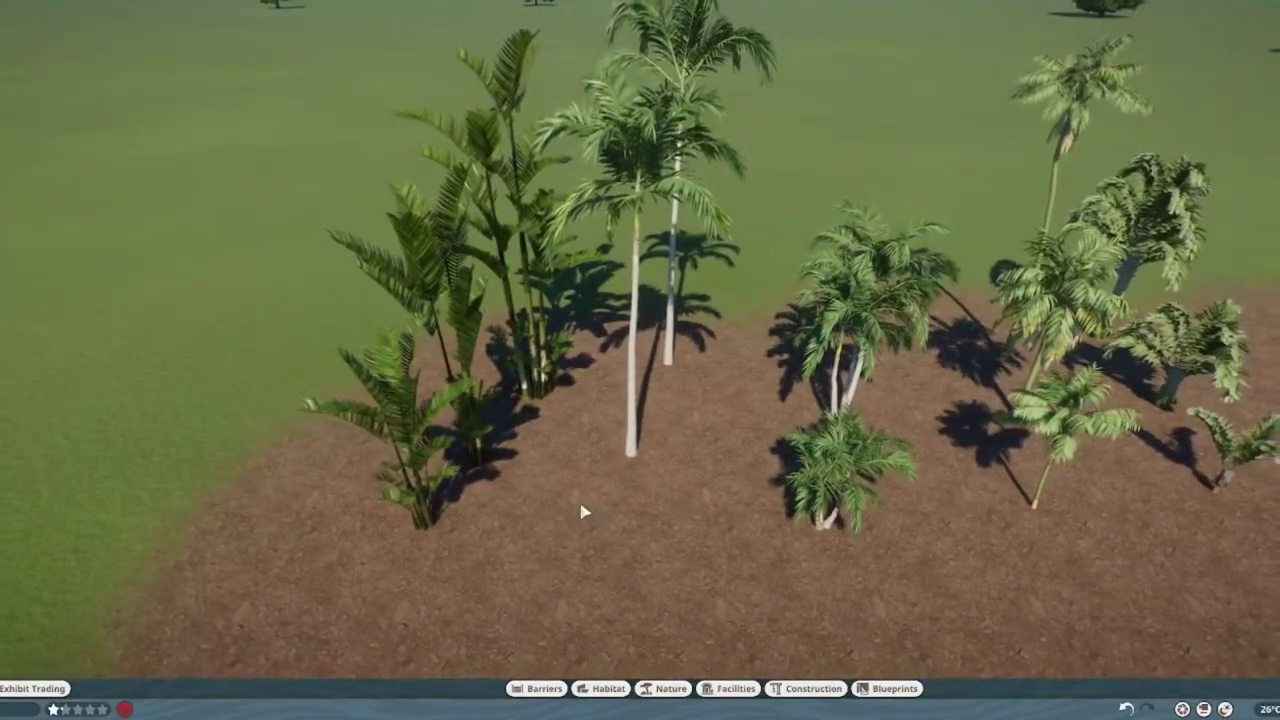
scroll(580, 510, up, 3)
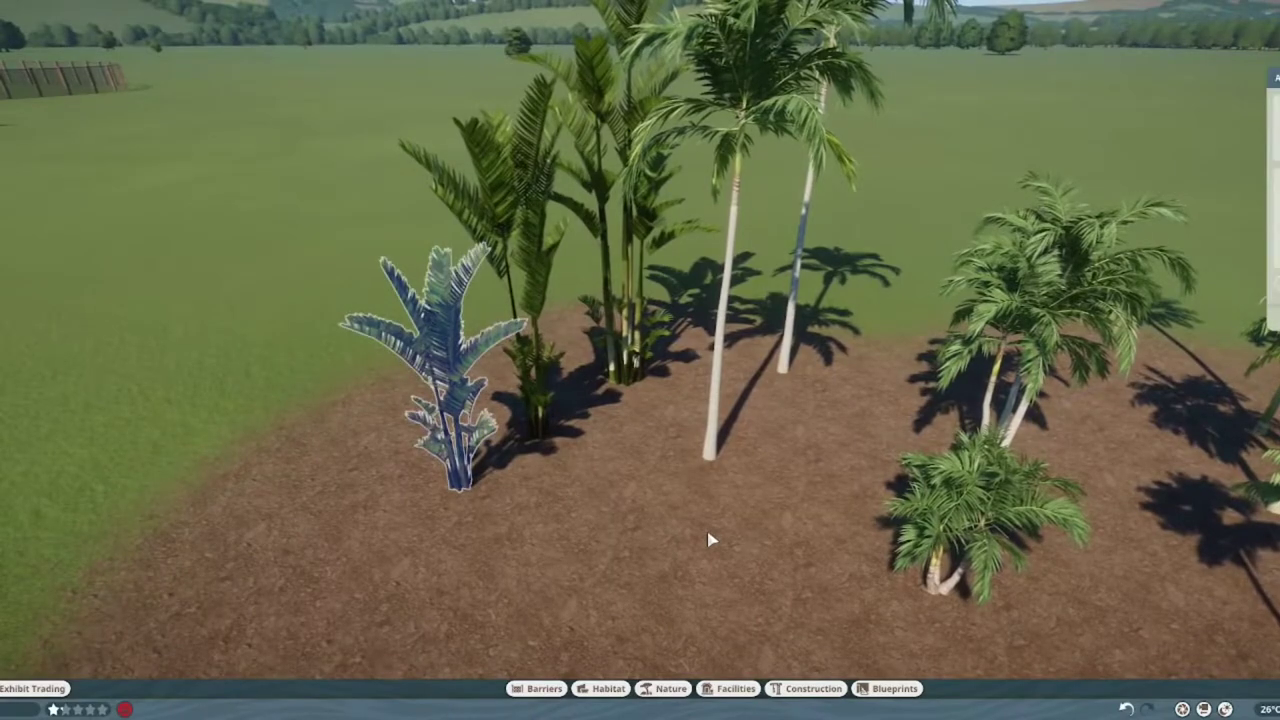
scroll(709, 538, up, 3)
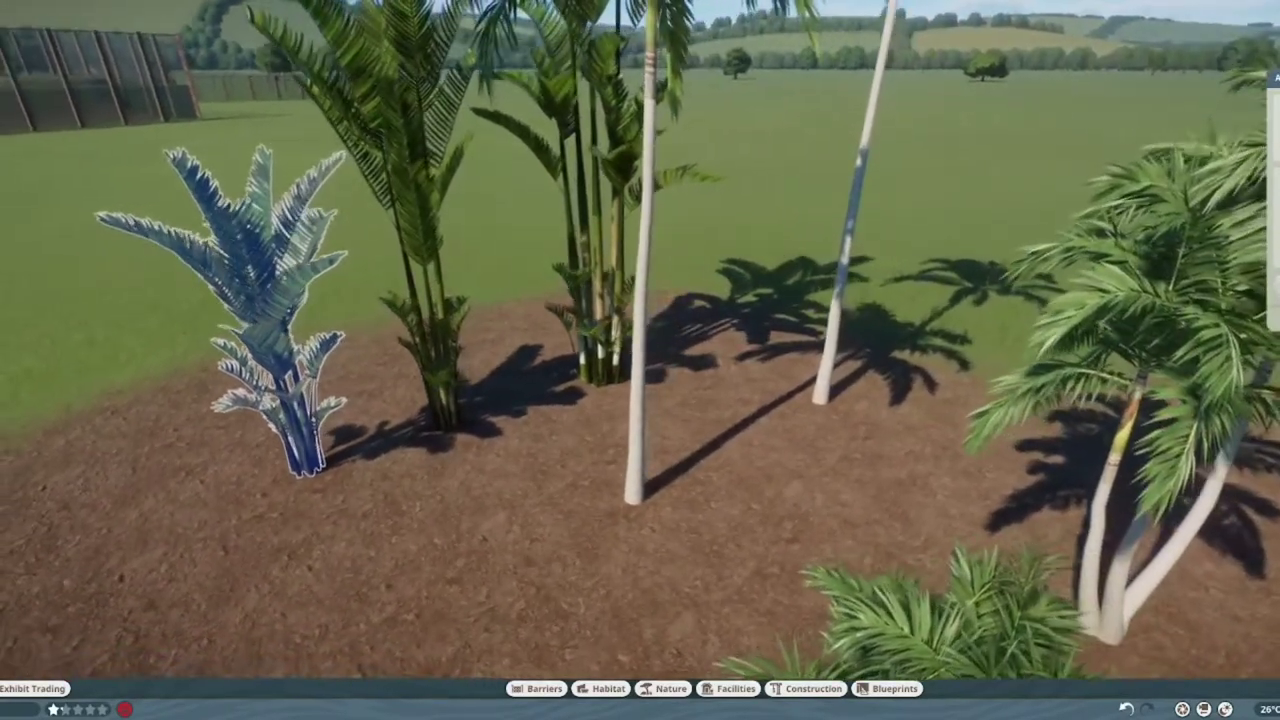
scroll(689, 546, down, 5)
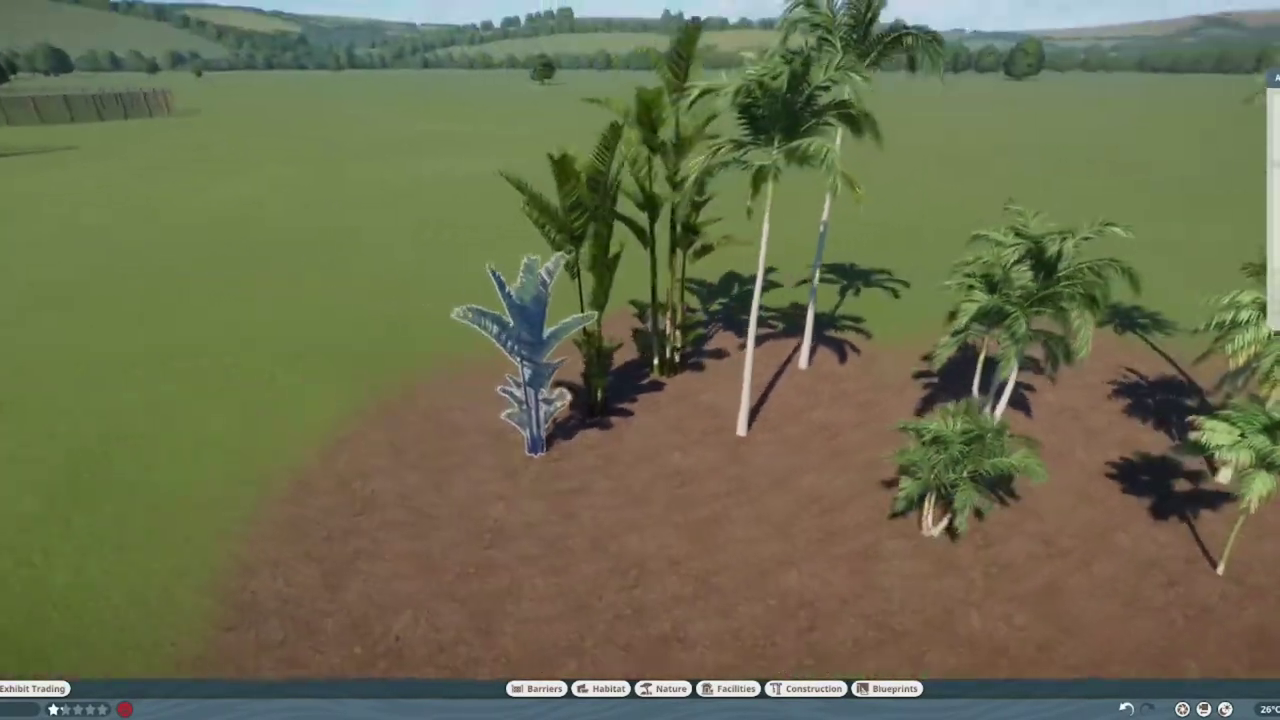
scroll(617, 531, up, 2)
scroll(617, 531, up, 2)
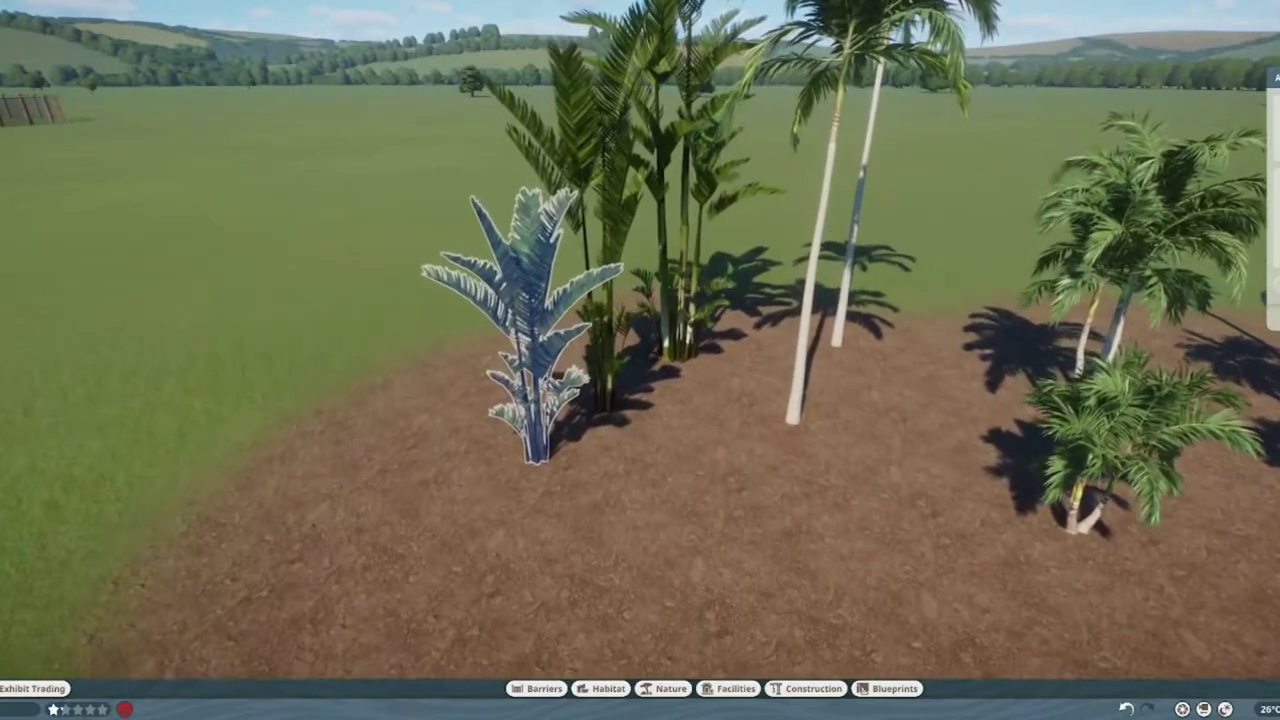
scroll(620, 282, down, 2)
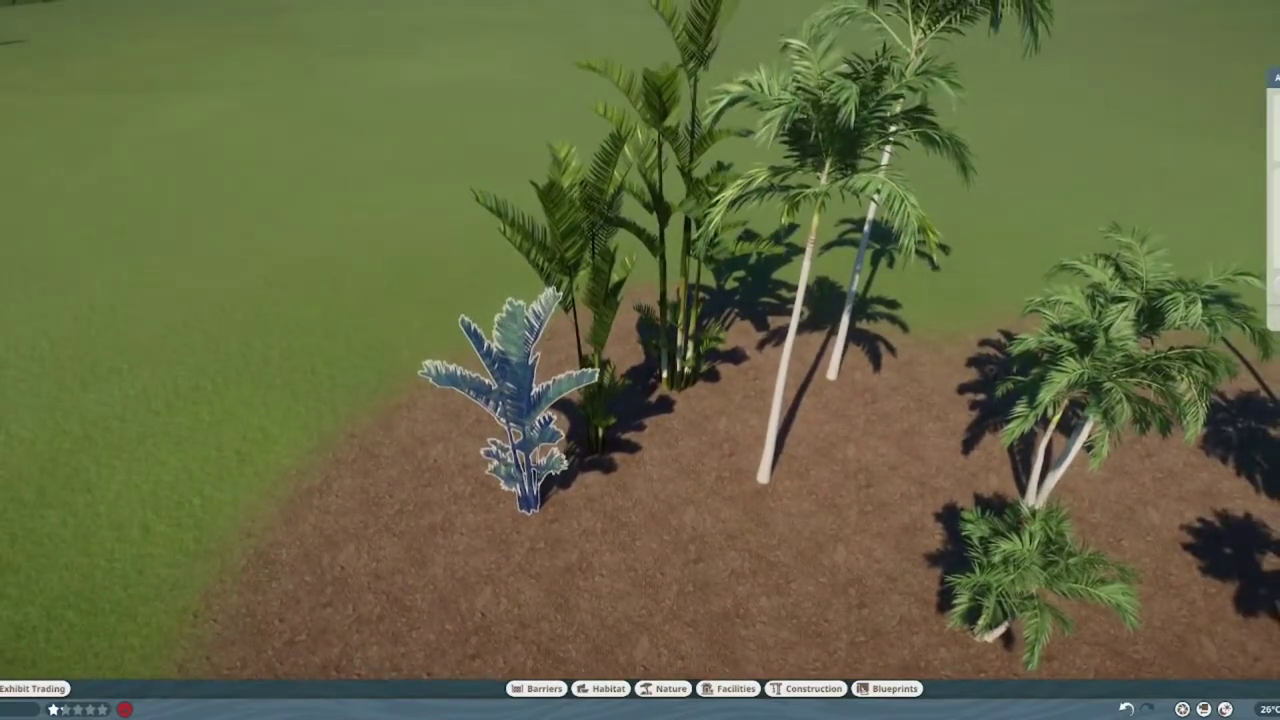
scroll(905, 188, up, 3)
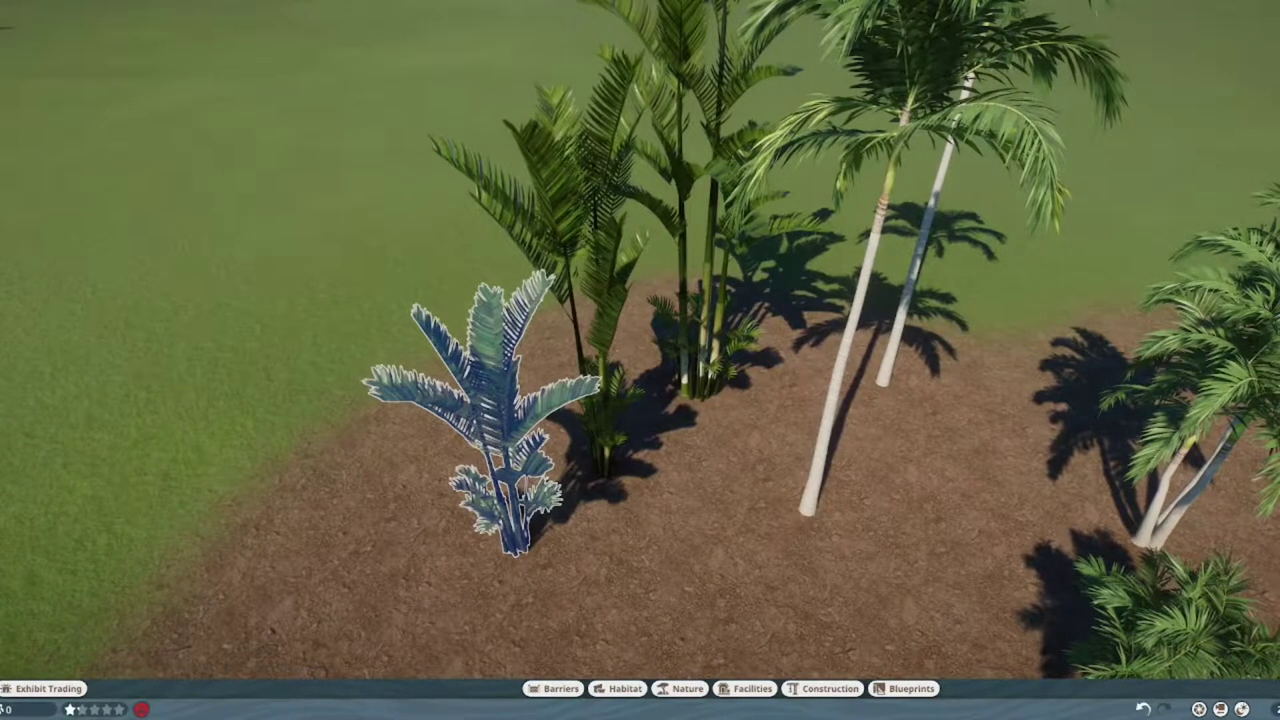
scroll(872, 414, down, 5)
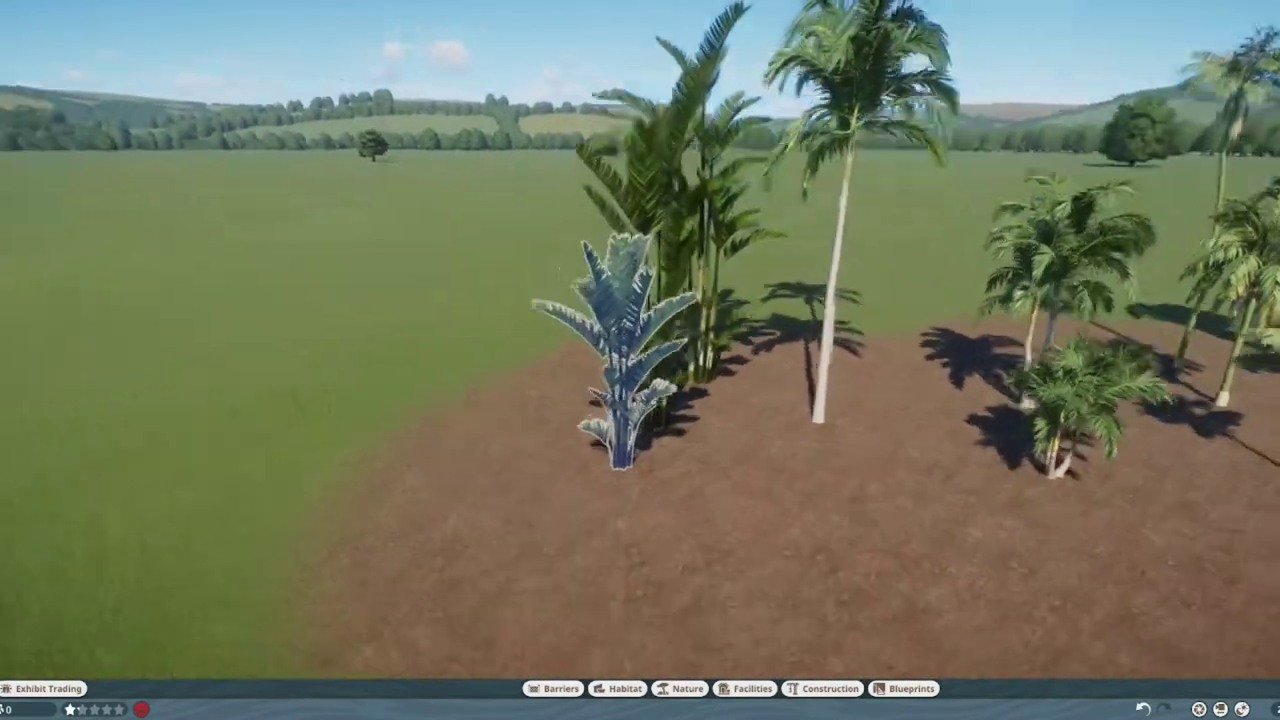
scroll(362, 383, up, 3)
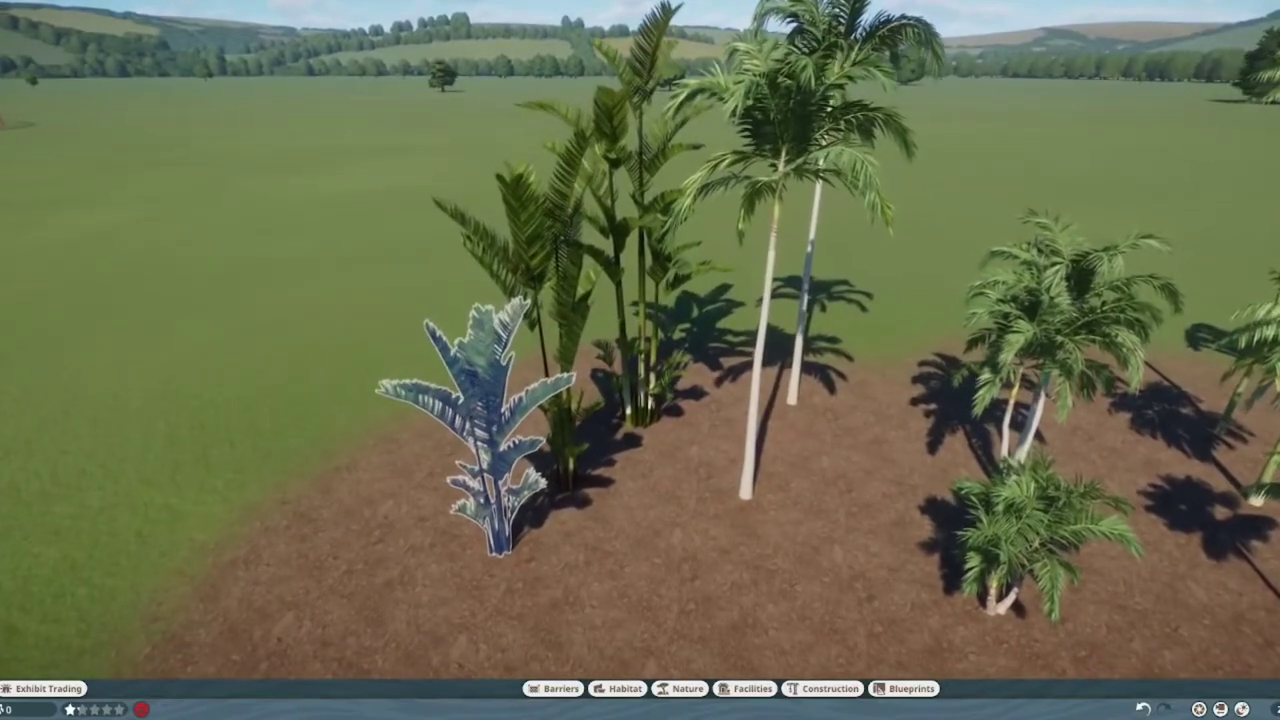
key(e)
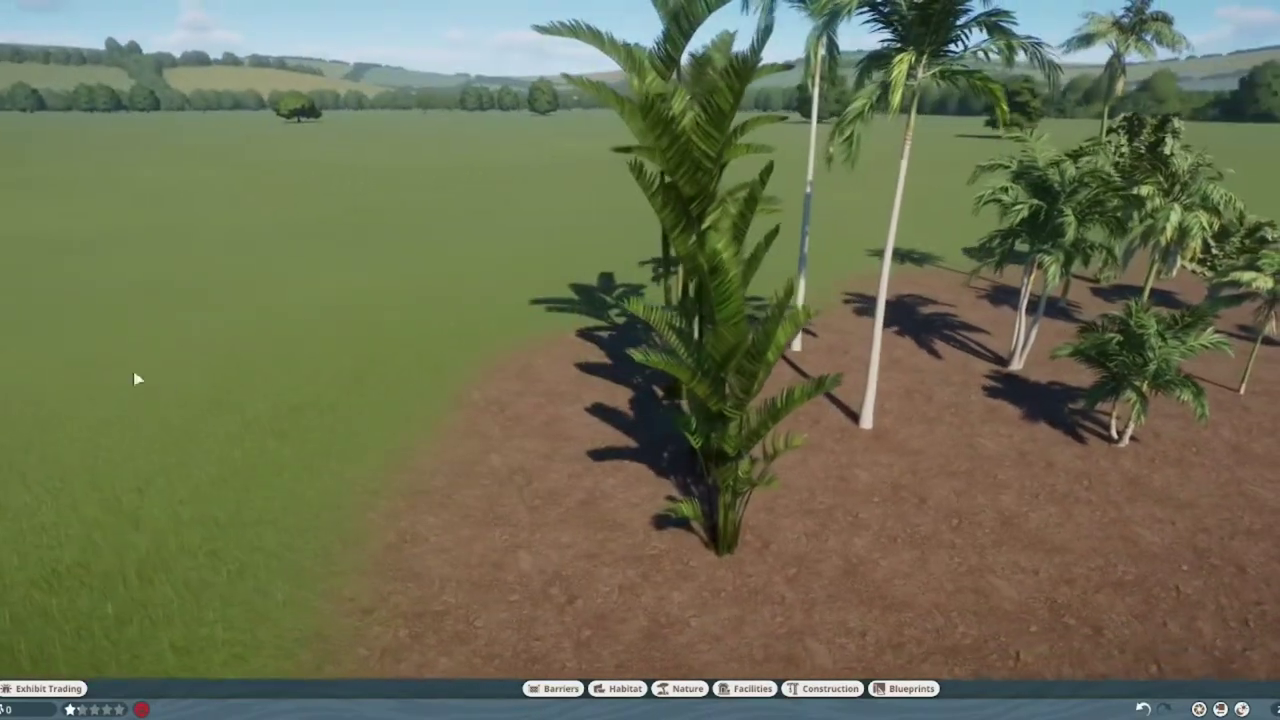
key(e)
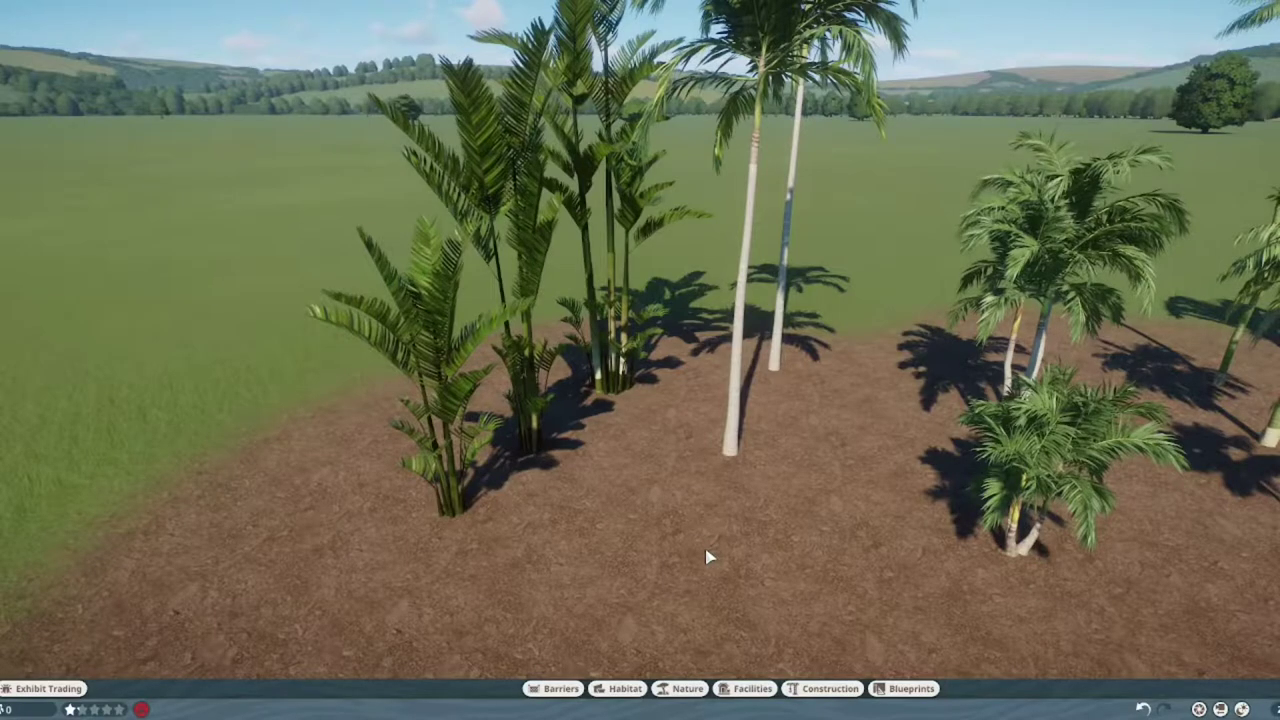
scroll(650, 360, up, 5)
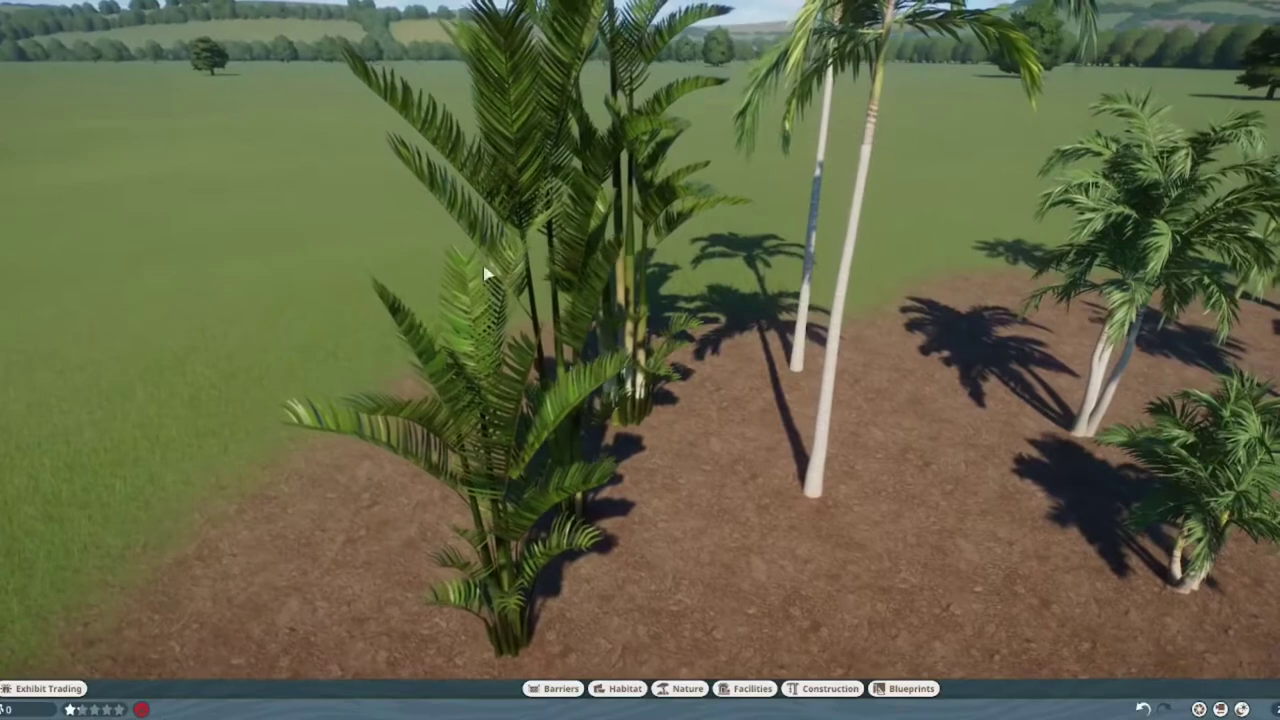
key(q)
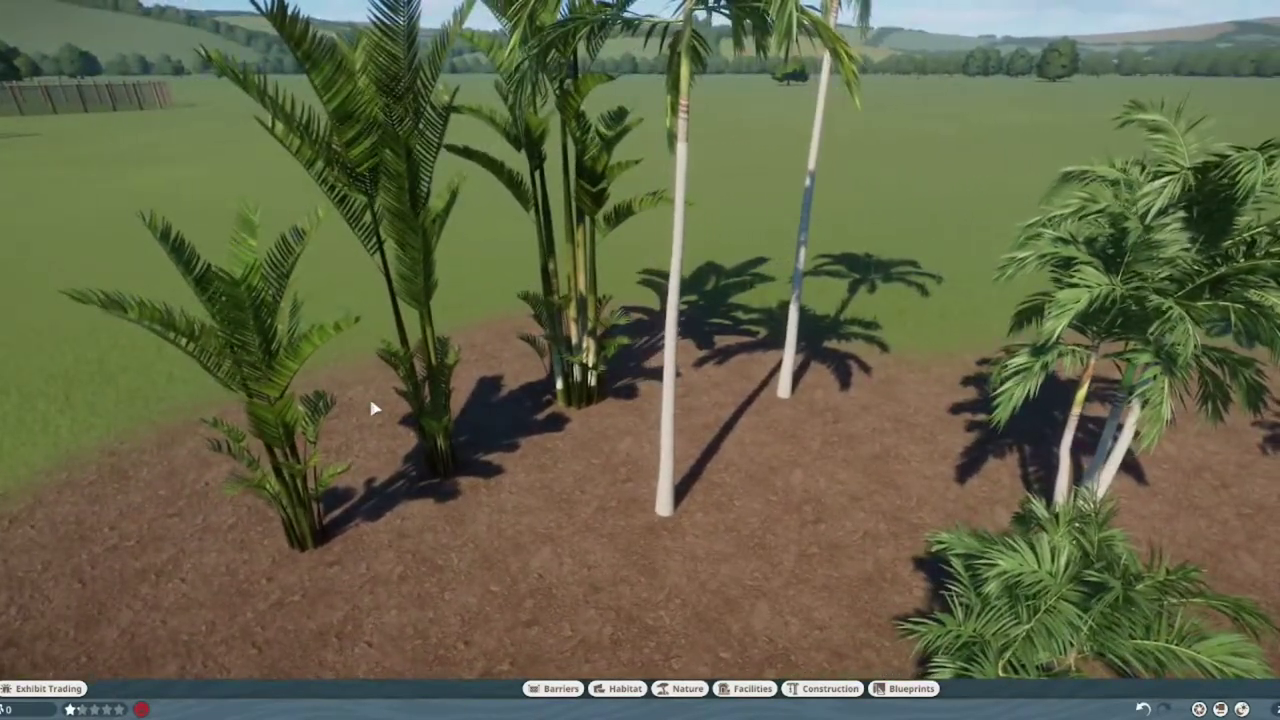
scroll(335, 423, down, 5)
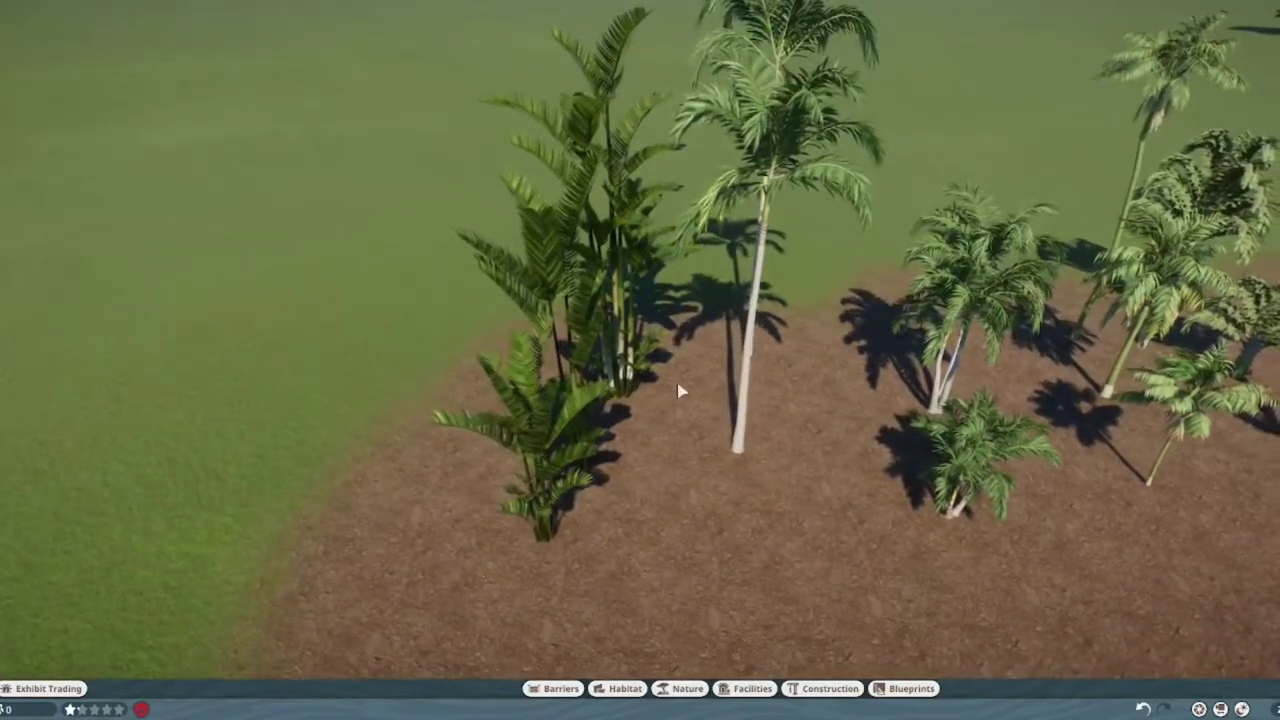
scroll(678, 391, up, 5)
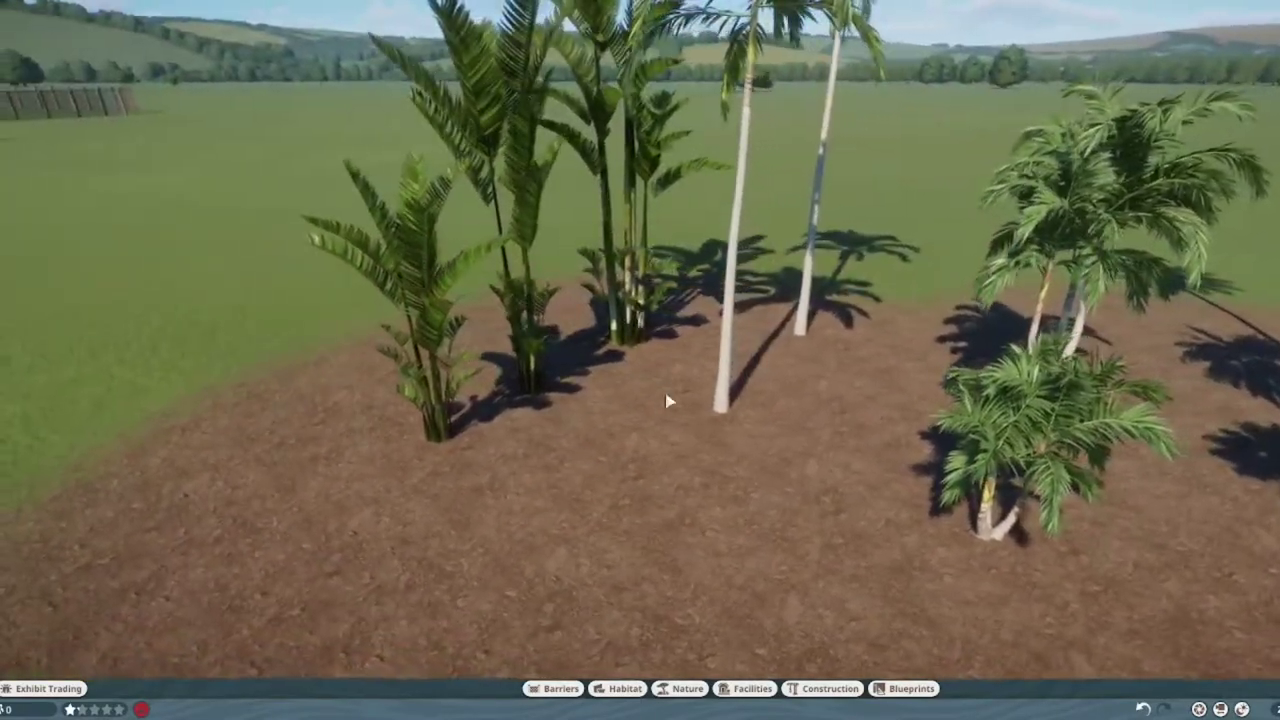
drag(731, 404, 661, 397)
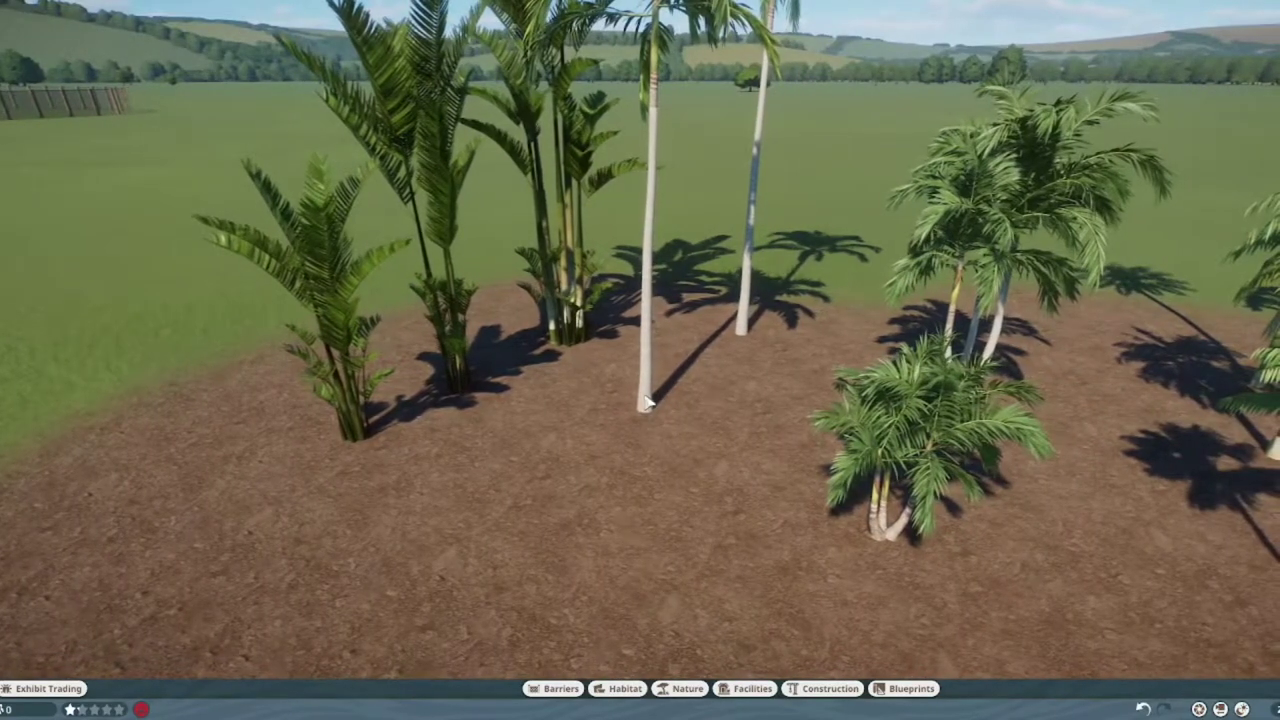
key(e)
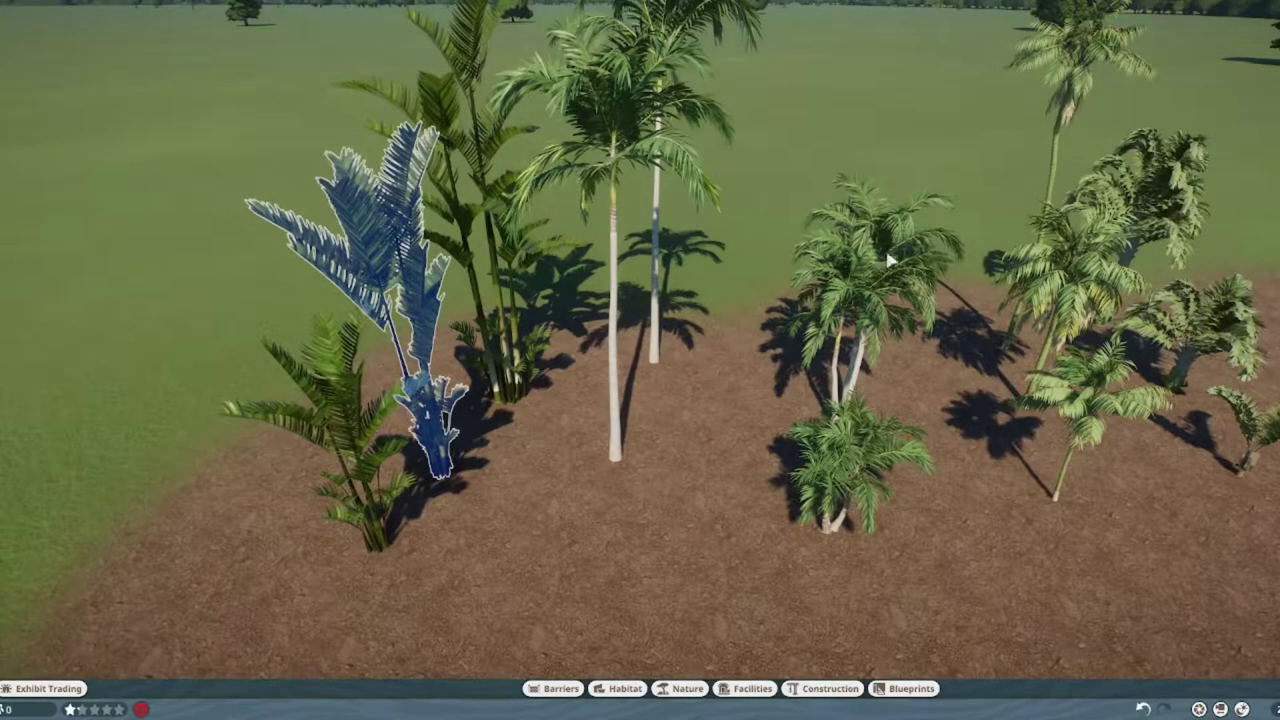
key(d)
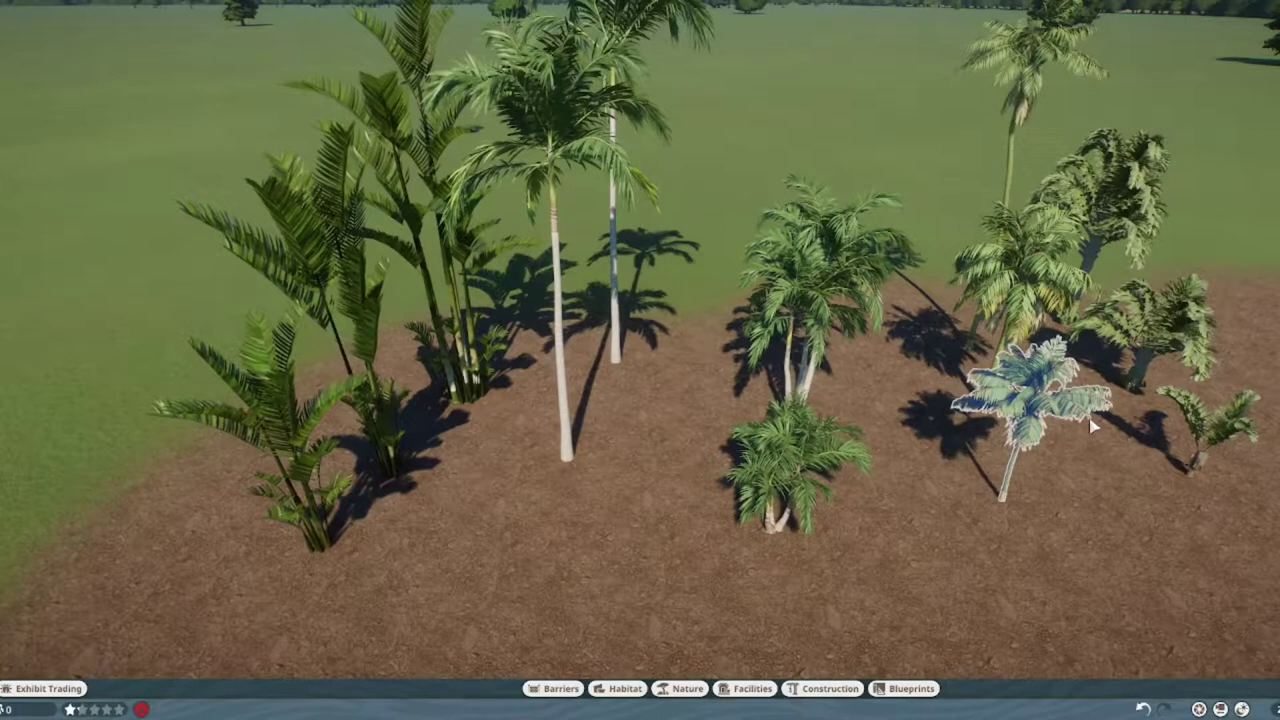
scroll(643, 363, up, 3)
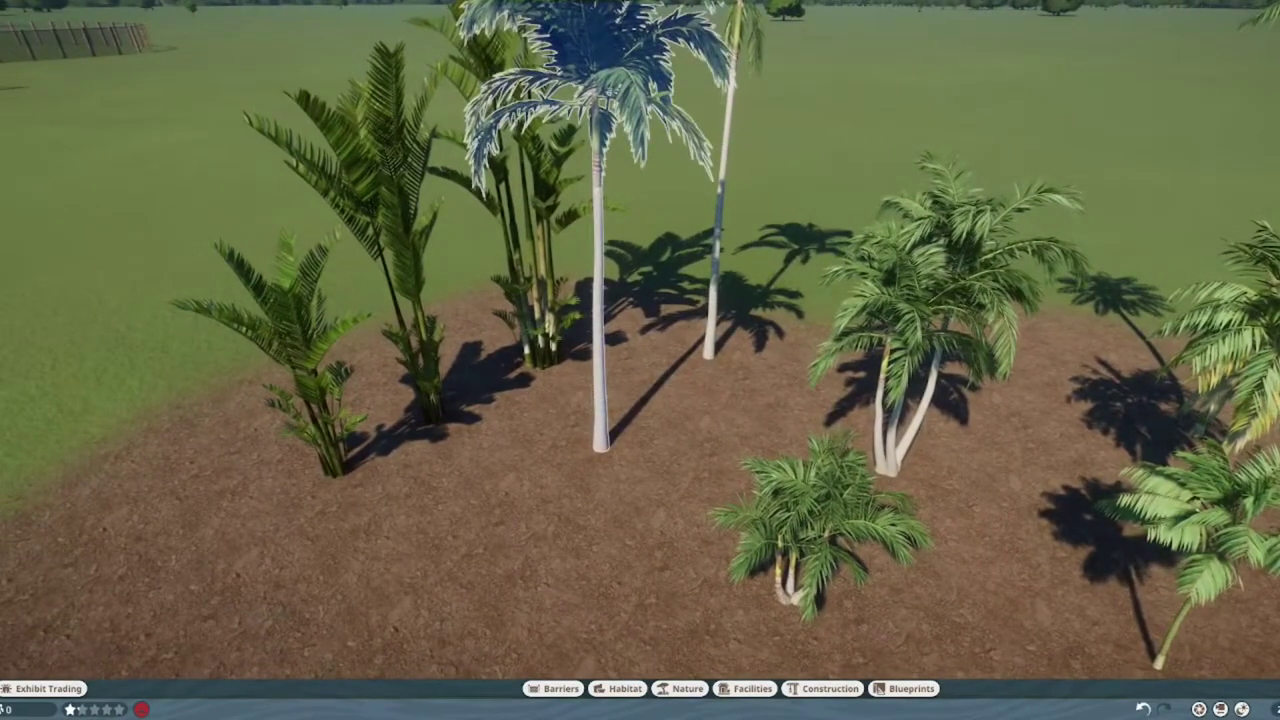
drag(740, 400, 740, 400)
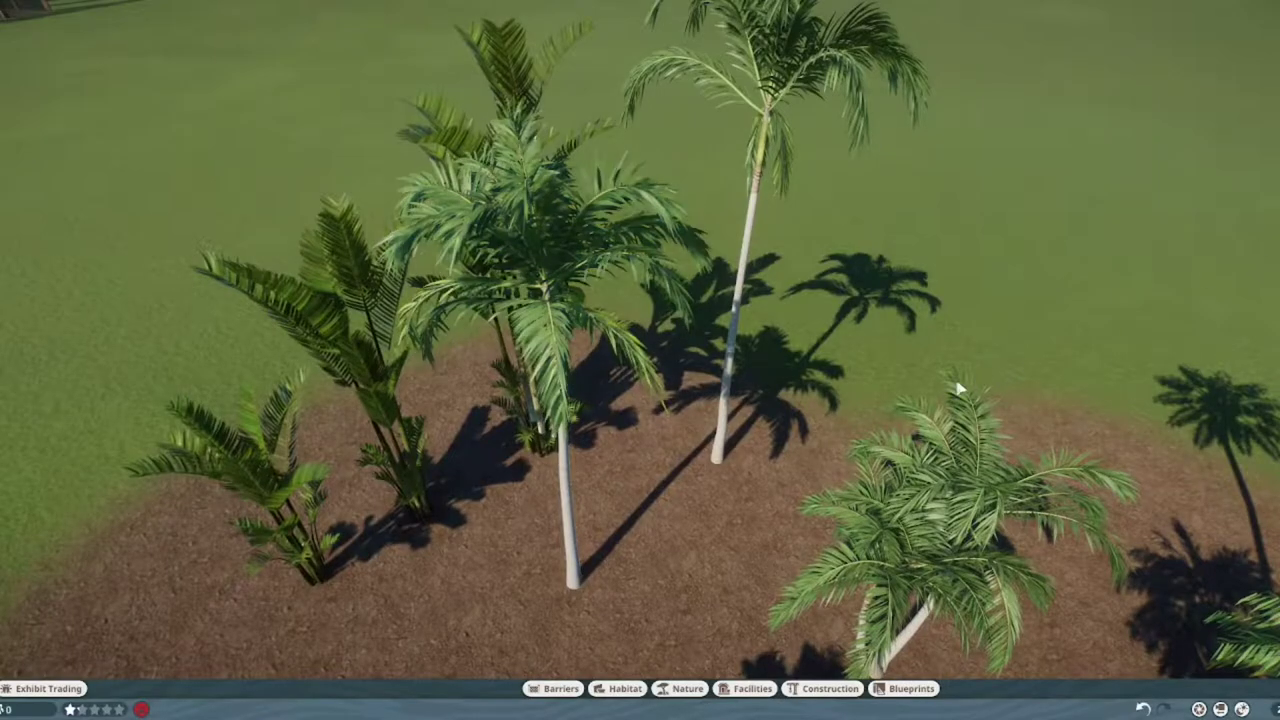
drag(540, 300, 540, 300)
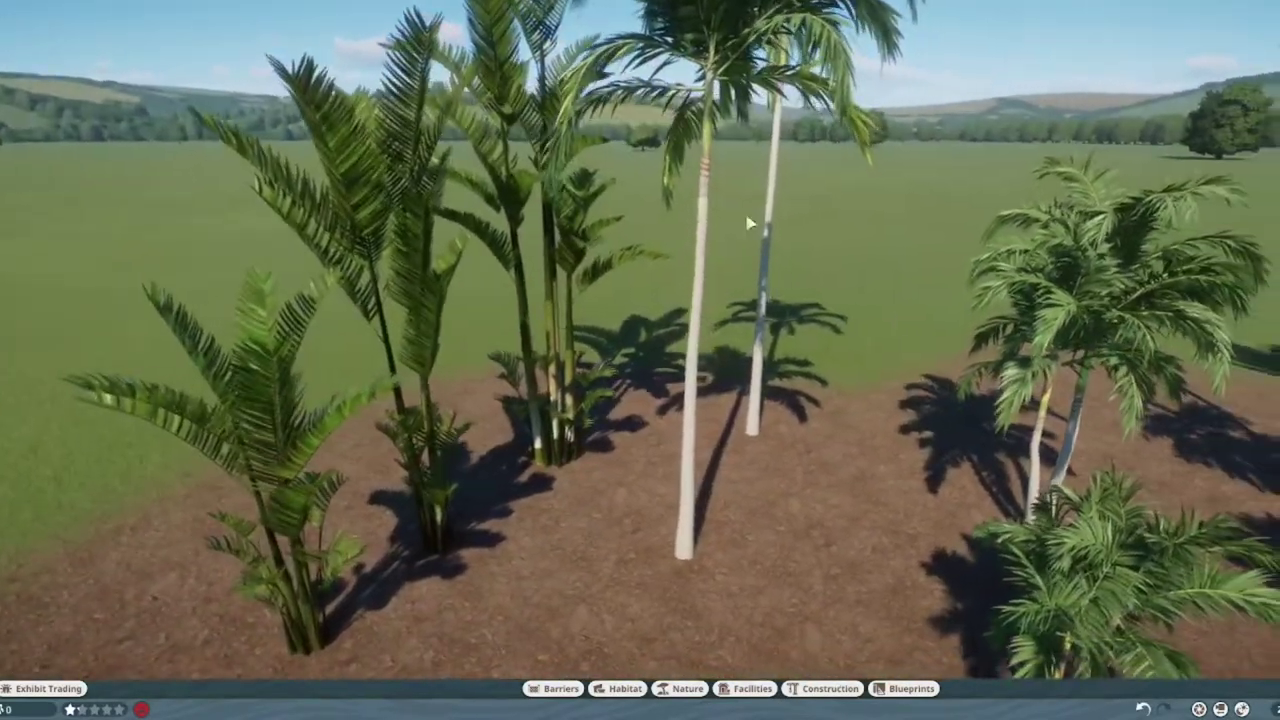
drag(748, 397, 660, 356)
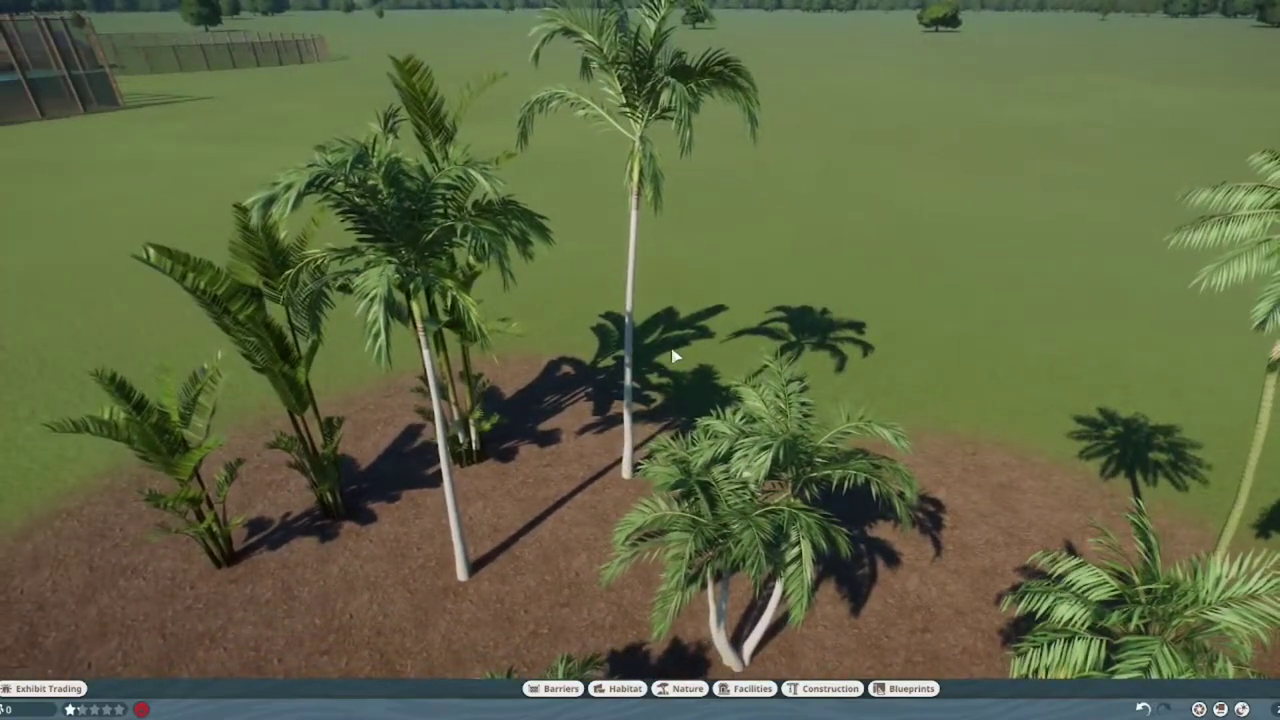
drag(657, 386, 600, 528)
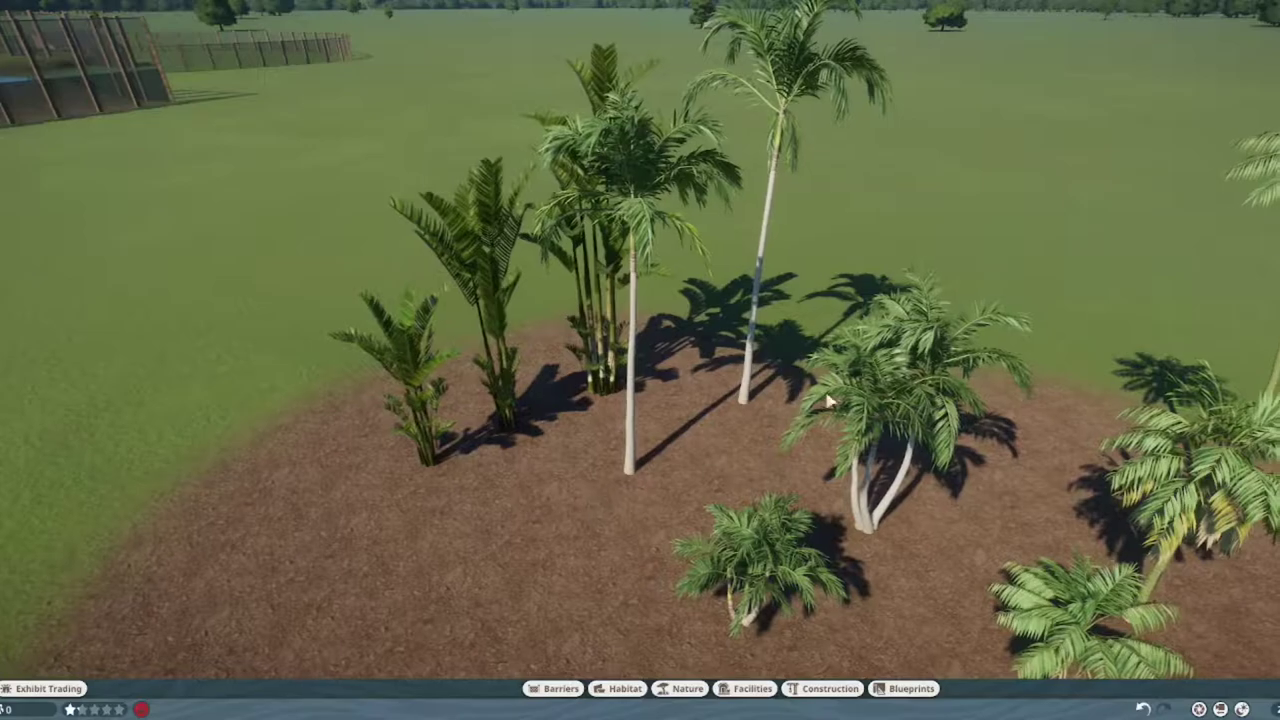
scroll(856, 356, up, 3)
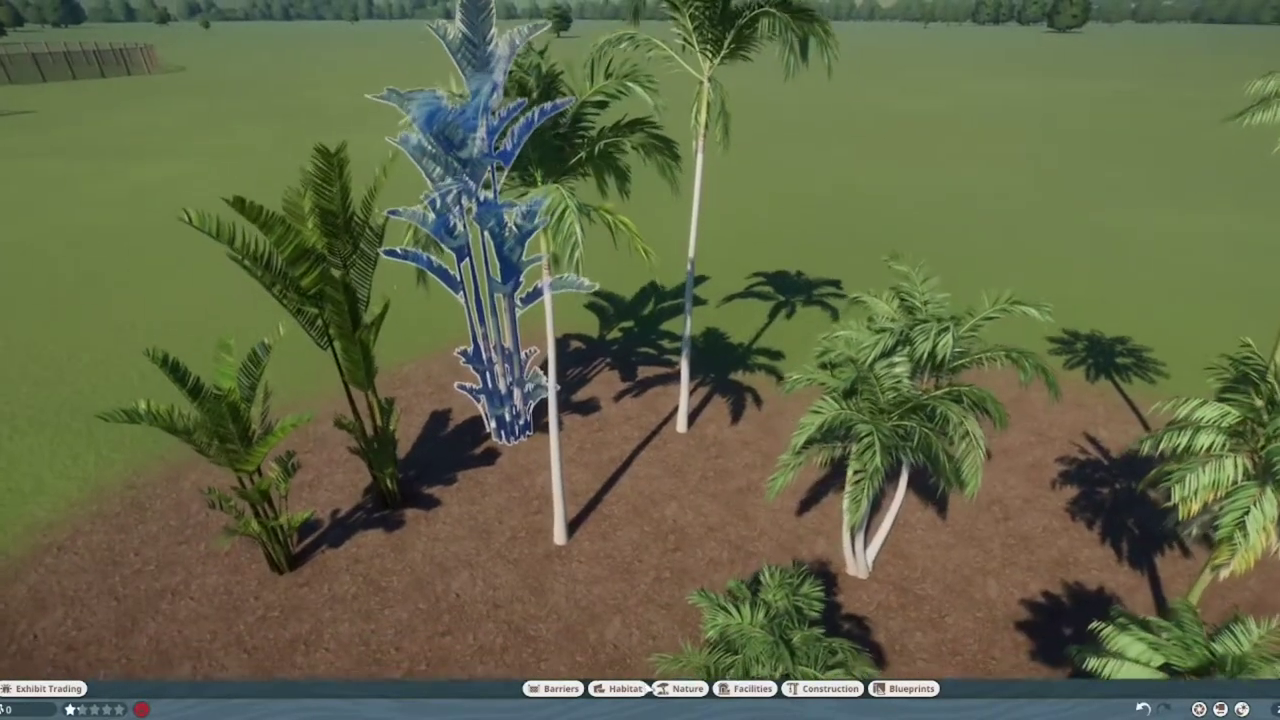
- Bring up the Nature catalogue and preview a Bangalow Palm without placing it
click(687, 688)
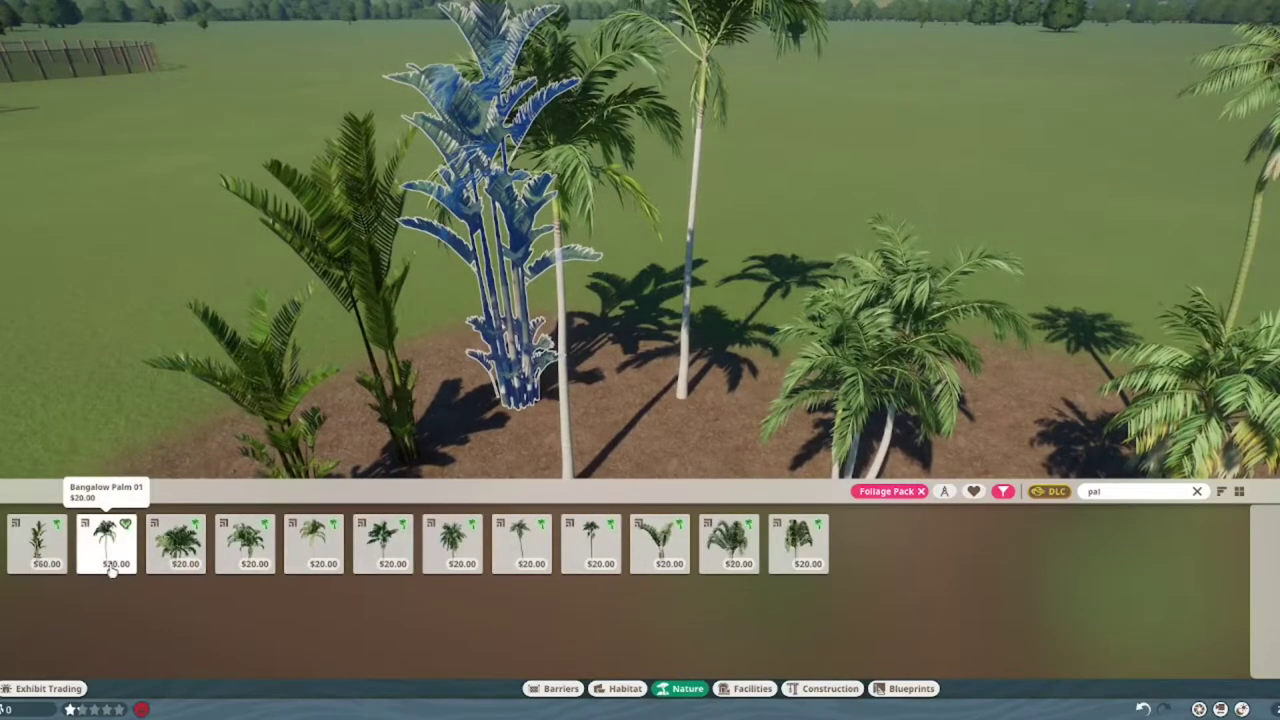
key(s)
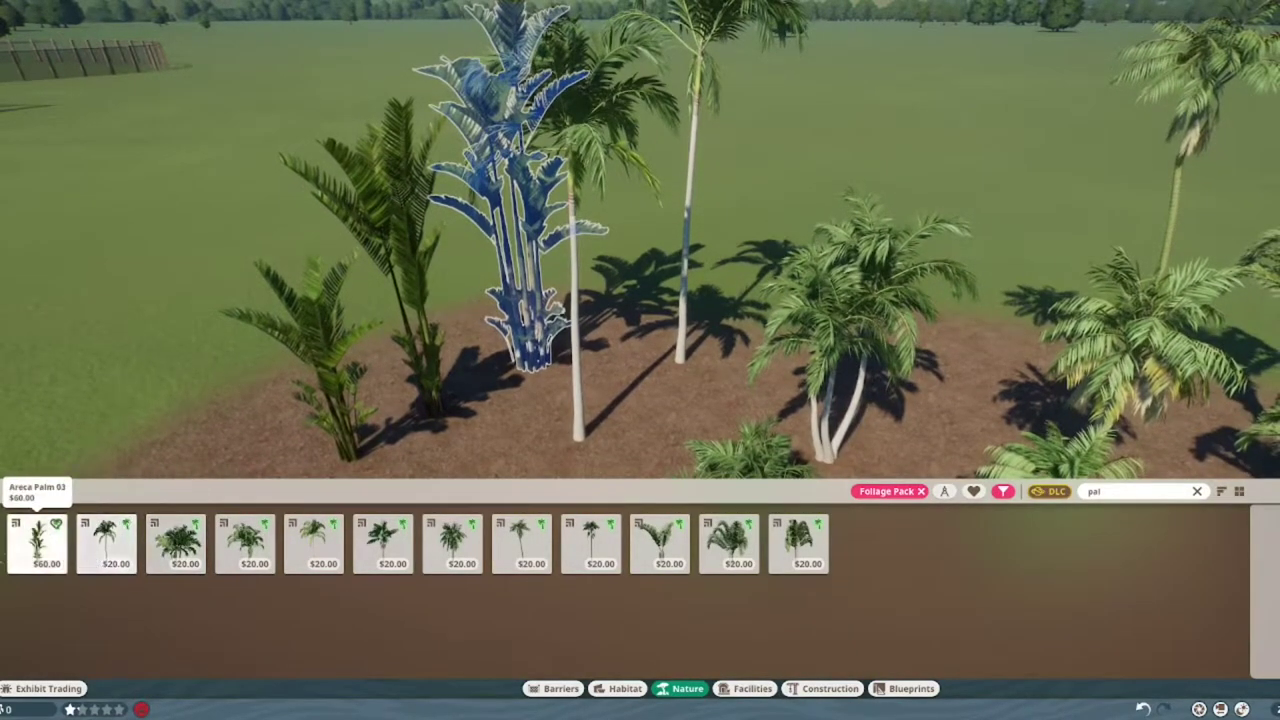
key(e)
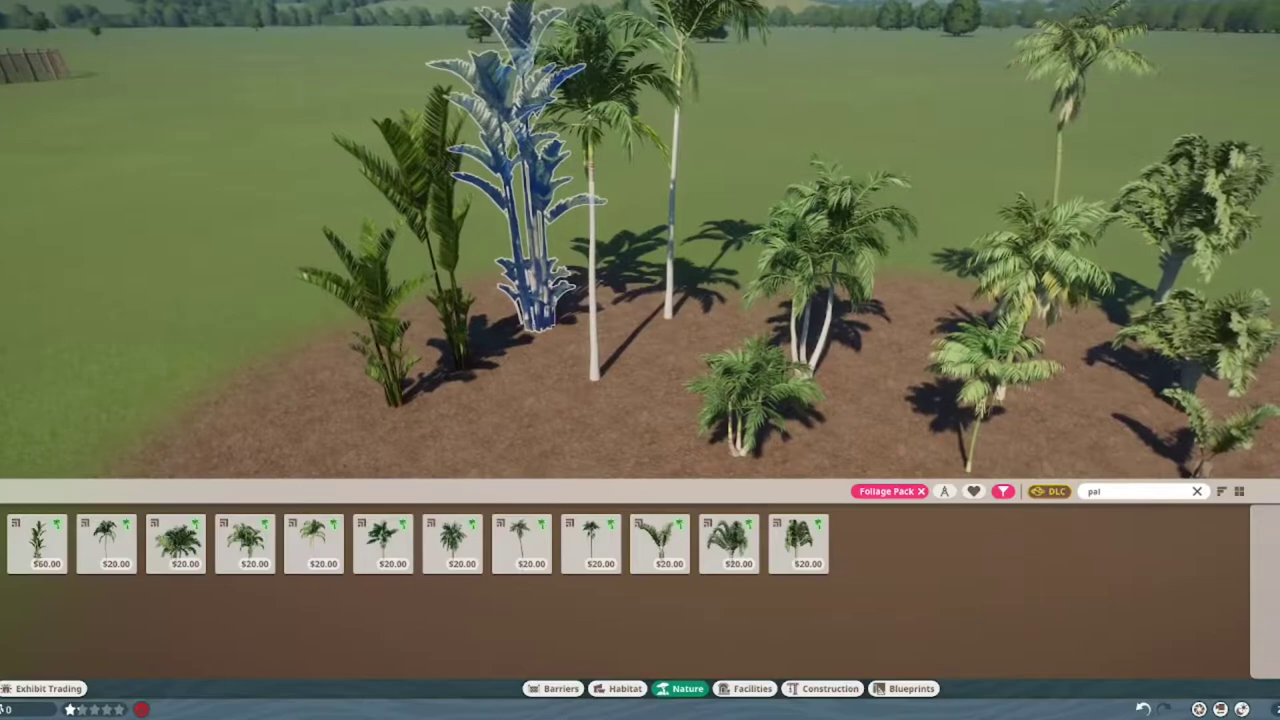
click(90, 562)
key(e)
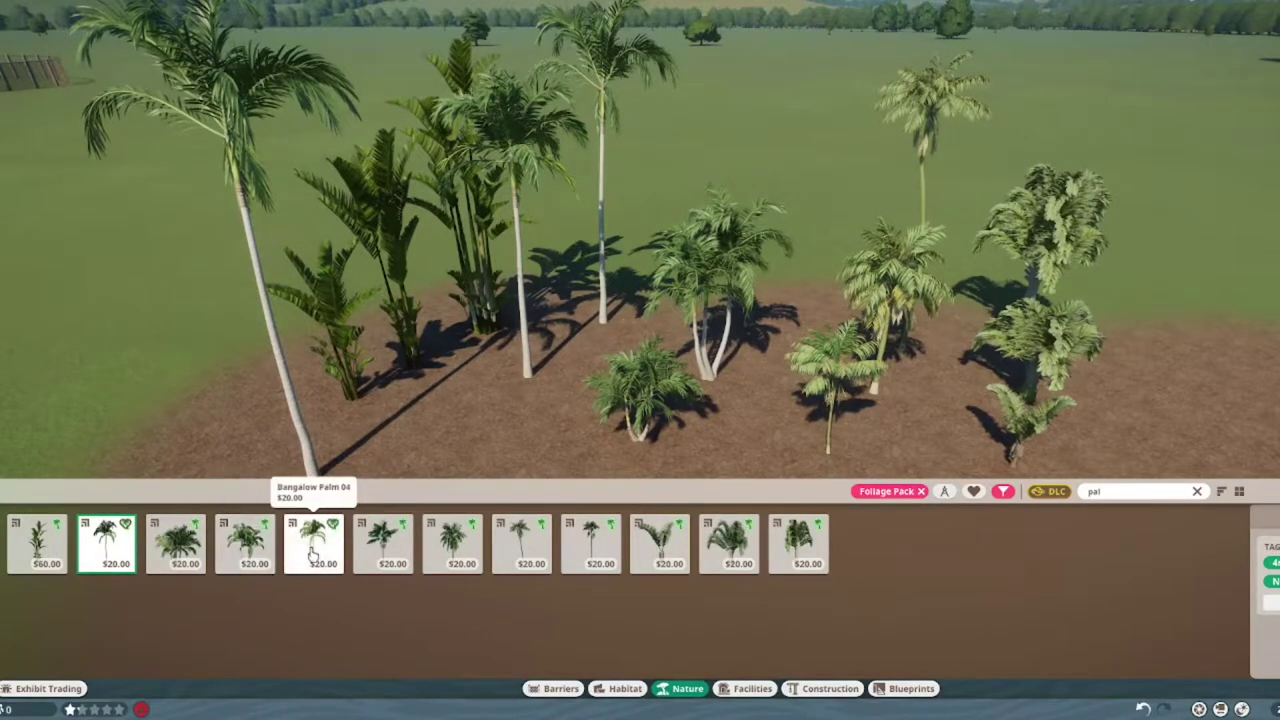
right_click(680, 375)
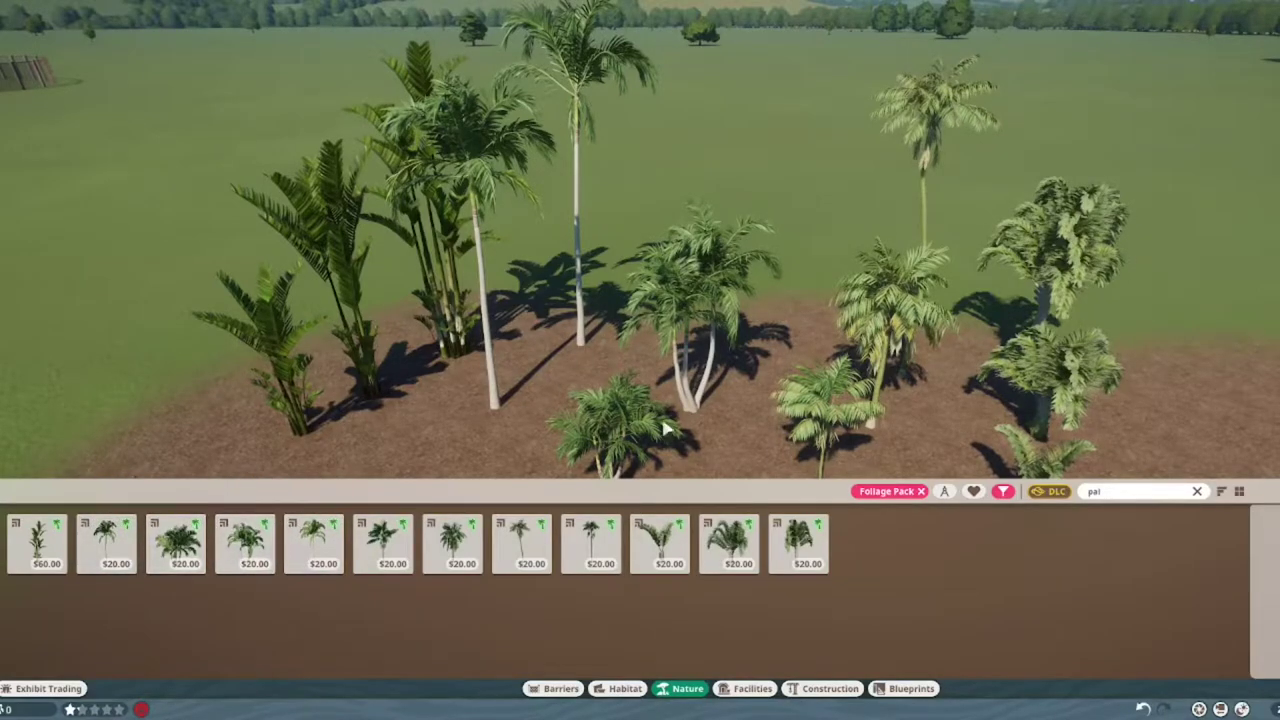
scroll(560, 424, up, 5)
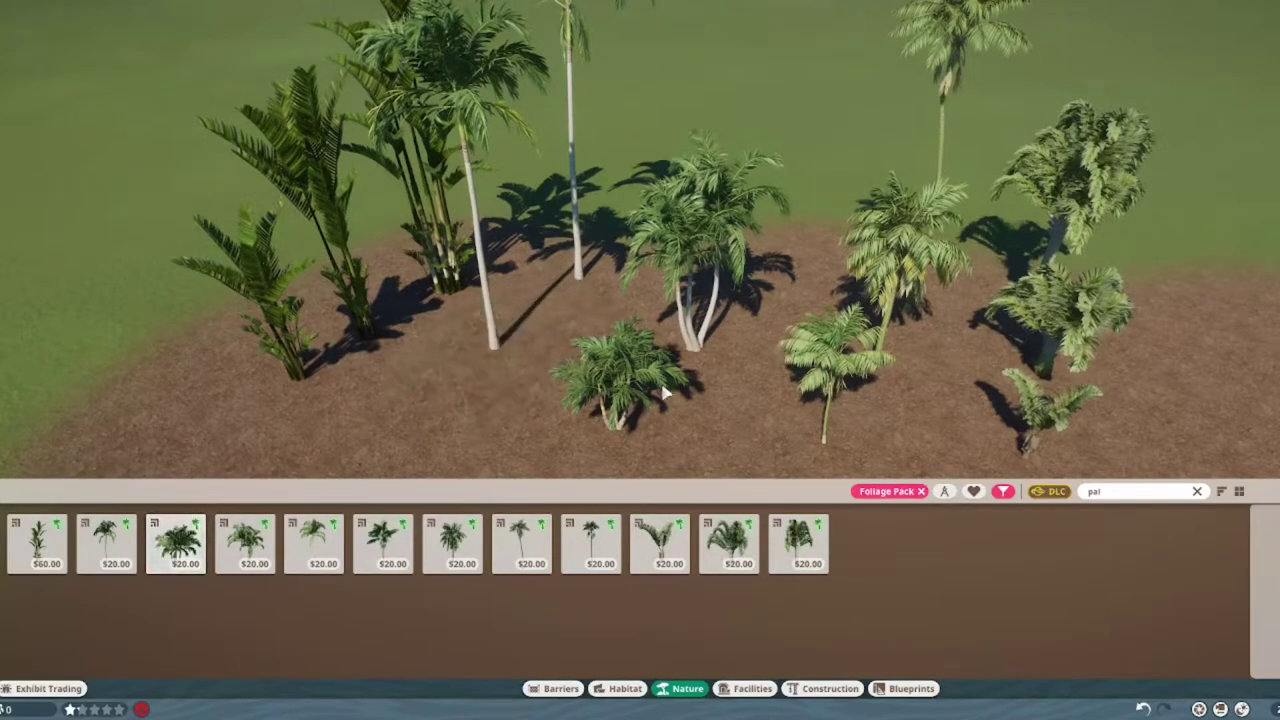
- Preview Kentia Palm 01 through 04 over the bed, cancelling each placement
key(d)
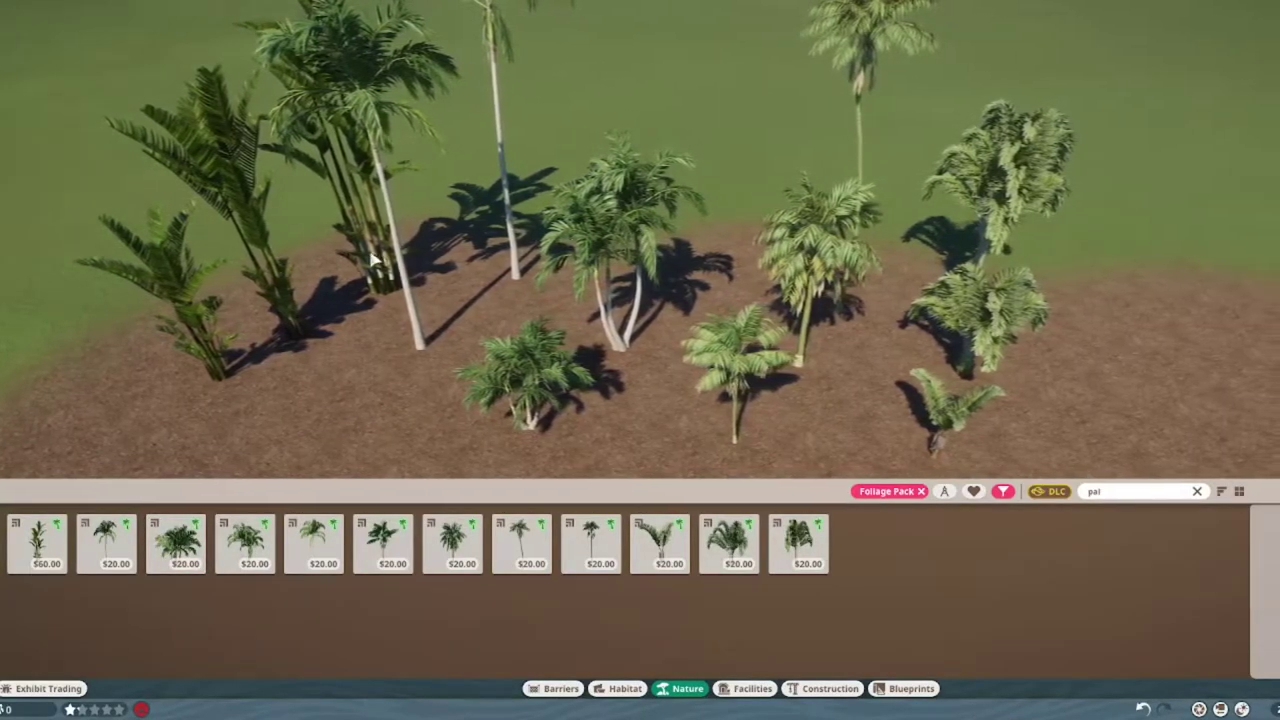
scroll(436, 355, up, 3)
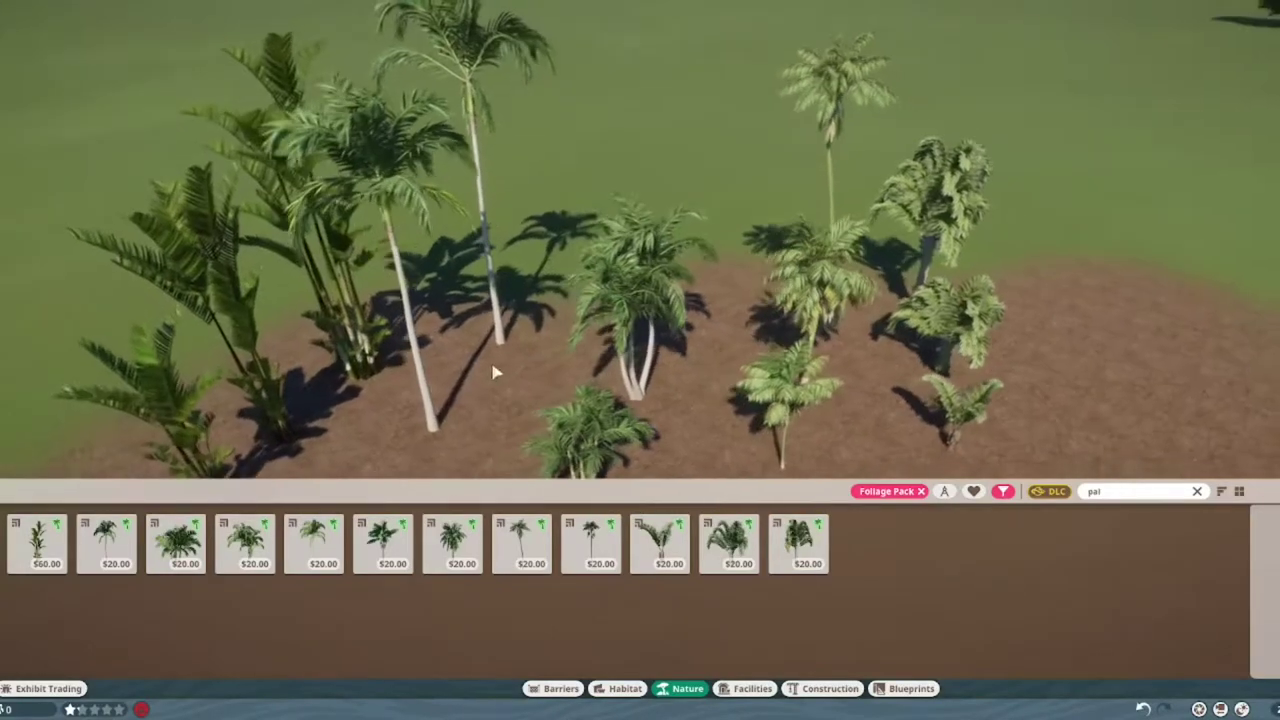
drag(627, 355, 627, 255)
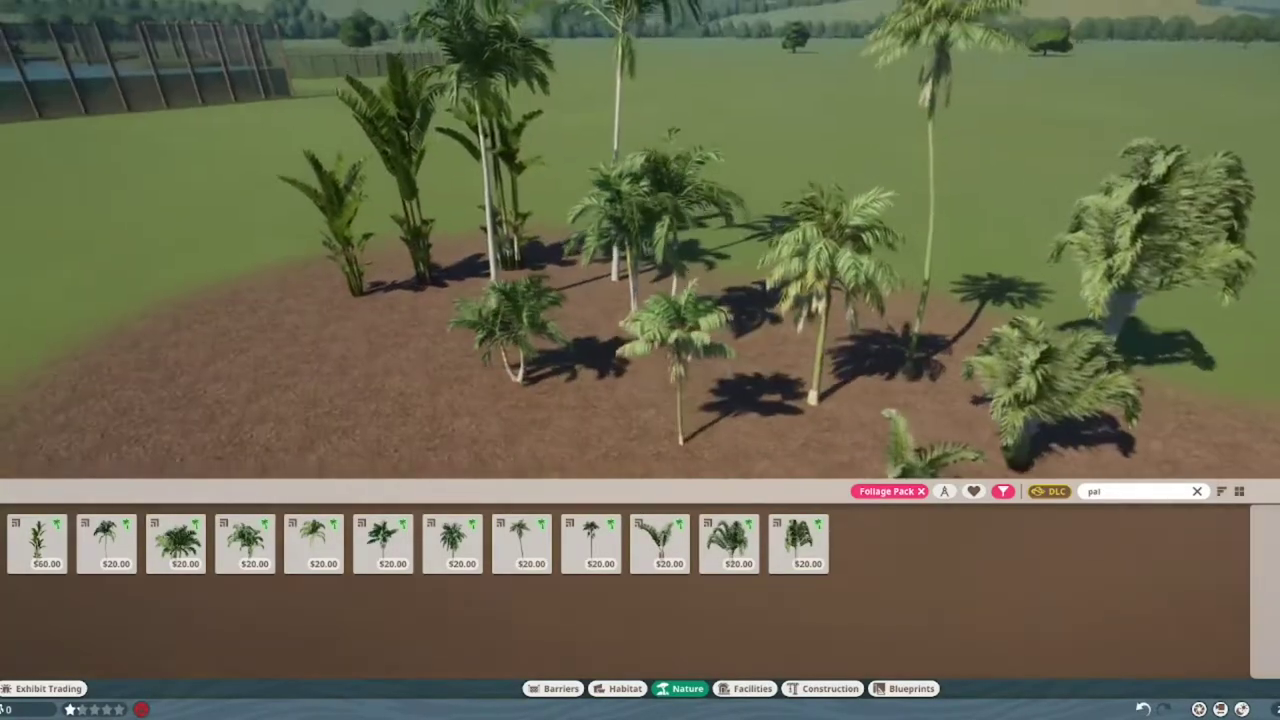
key(f)
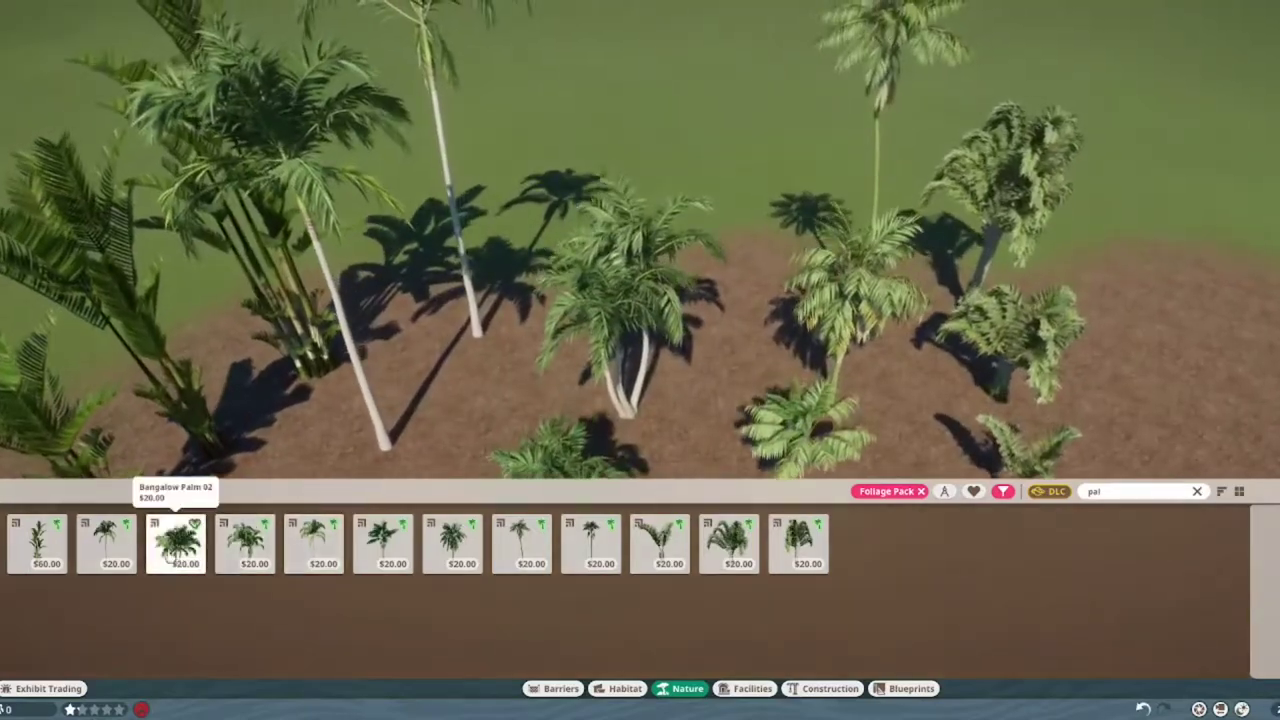
key(f)
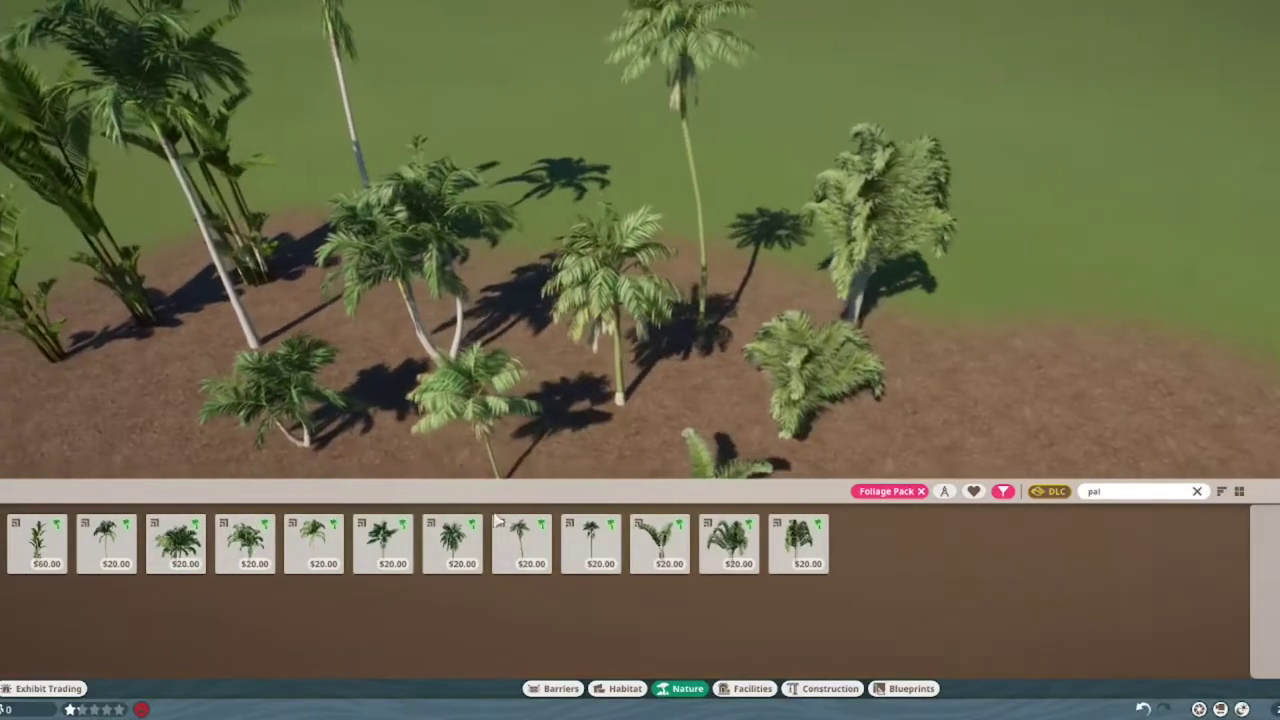
click(382, 551)
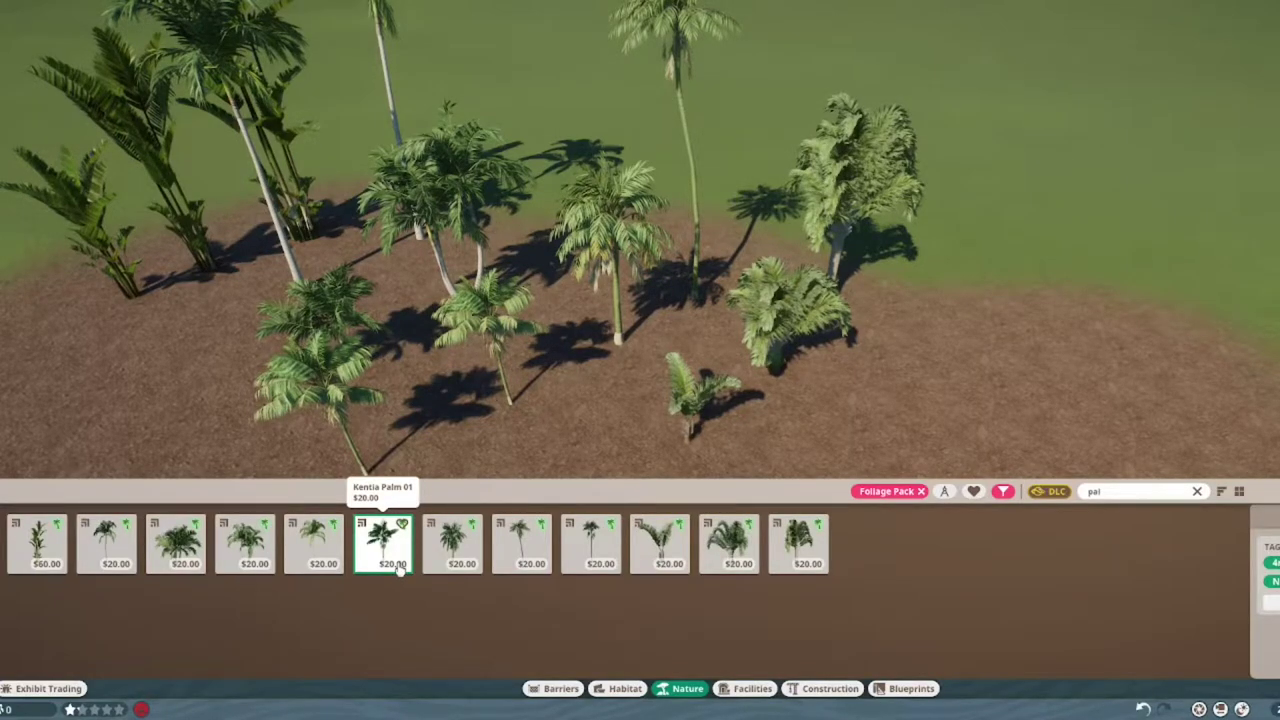
click(452, 543)
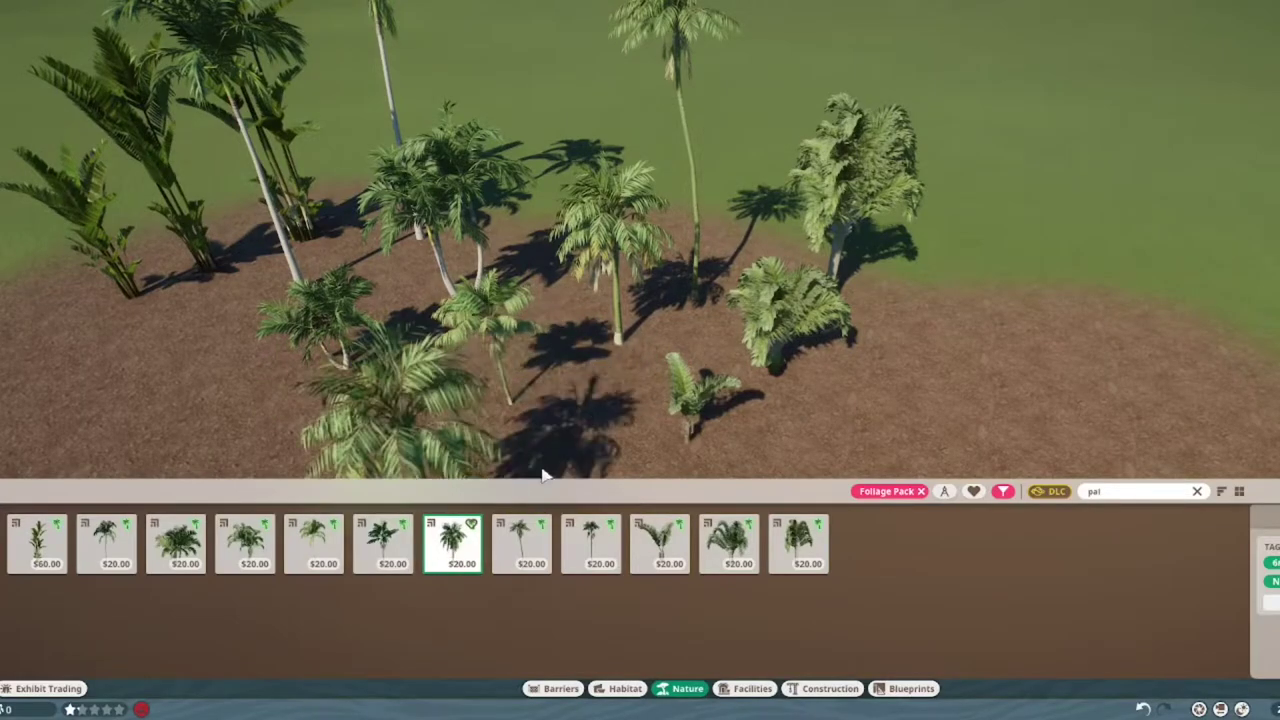
click(523, 558)
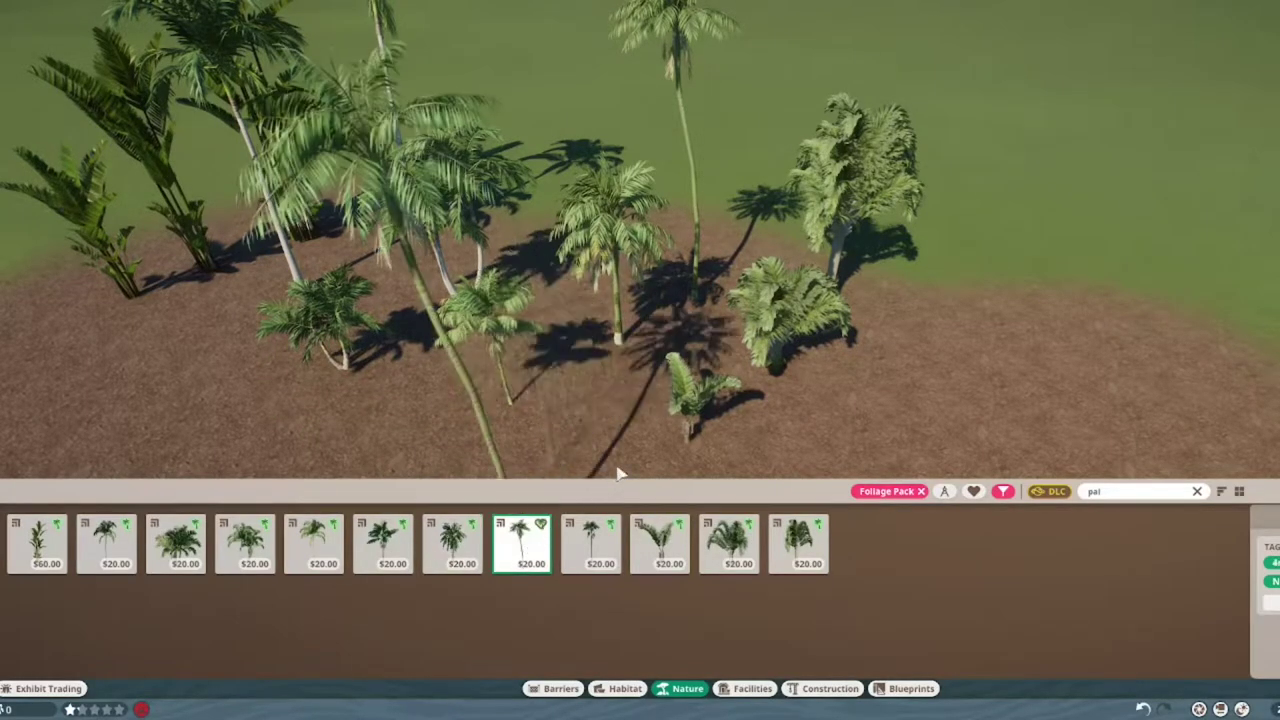
click(573, 570)
scroll(695, 285, down, 3)
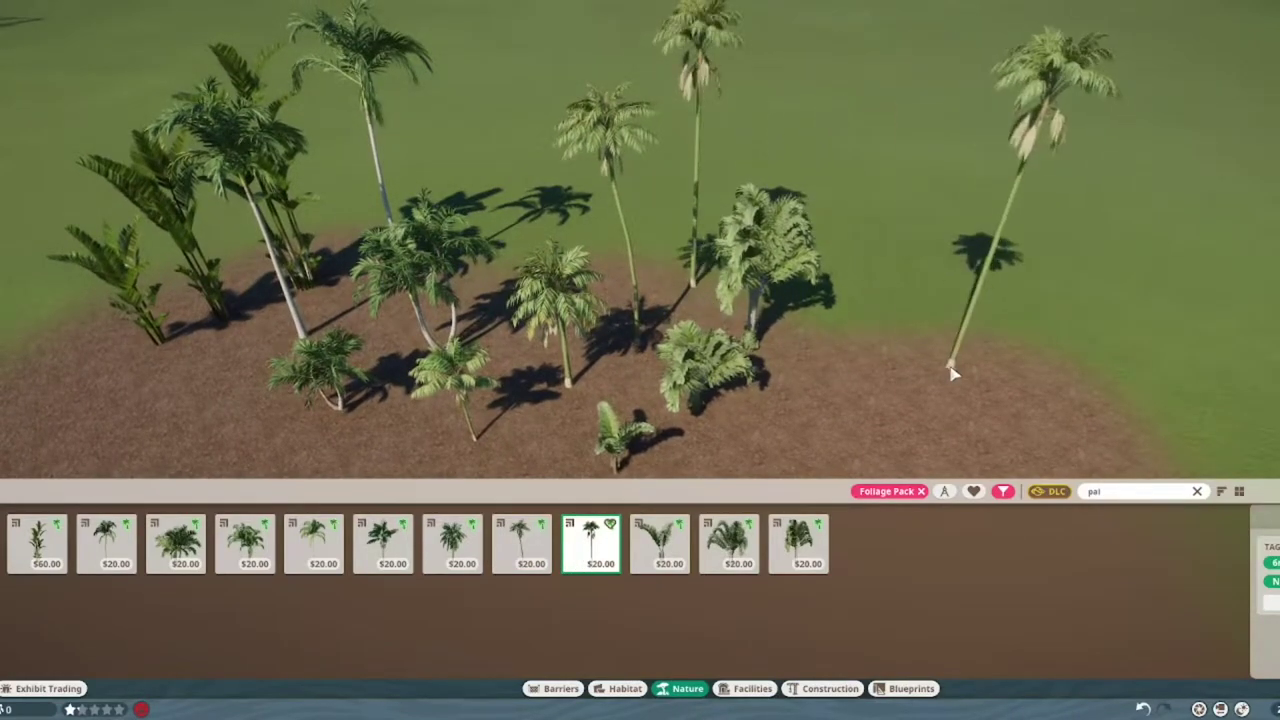
right_click(650, 242)
scroll(573, 305, up, 3)
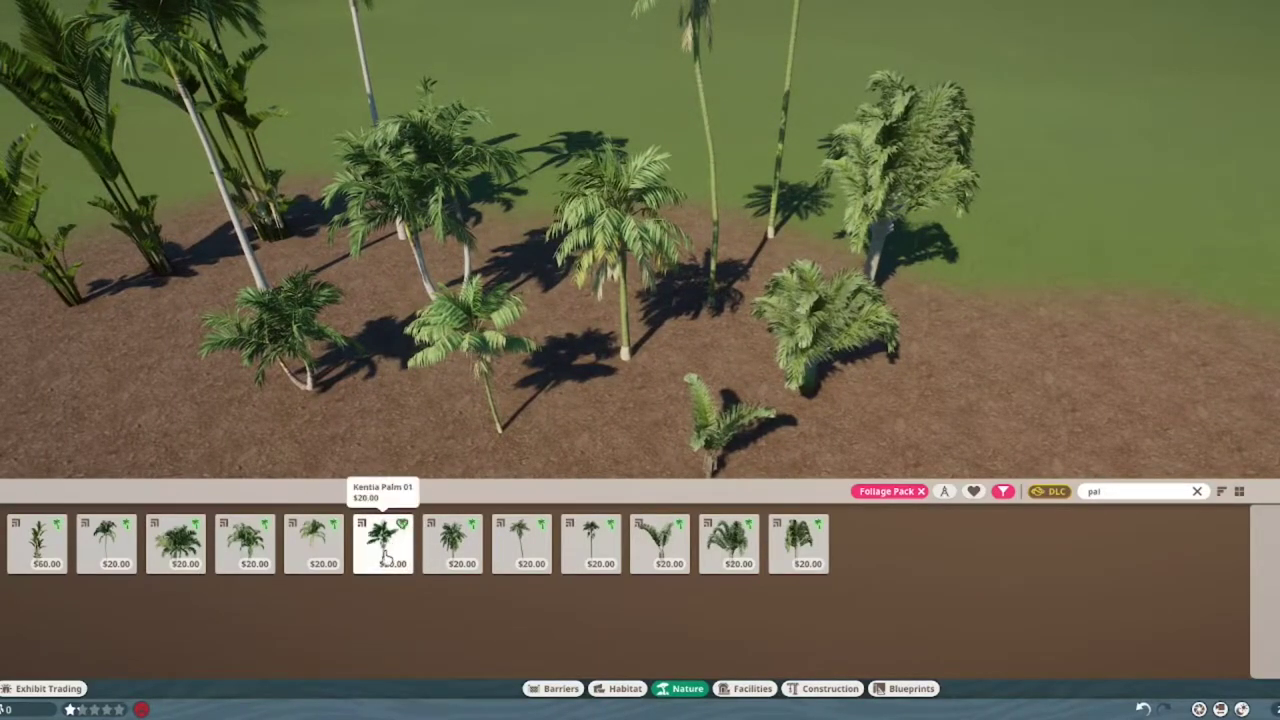
click(386, 558)
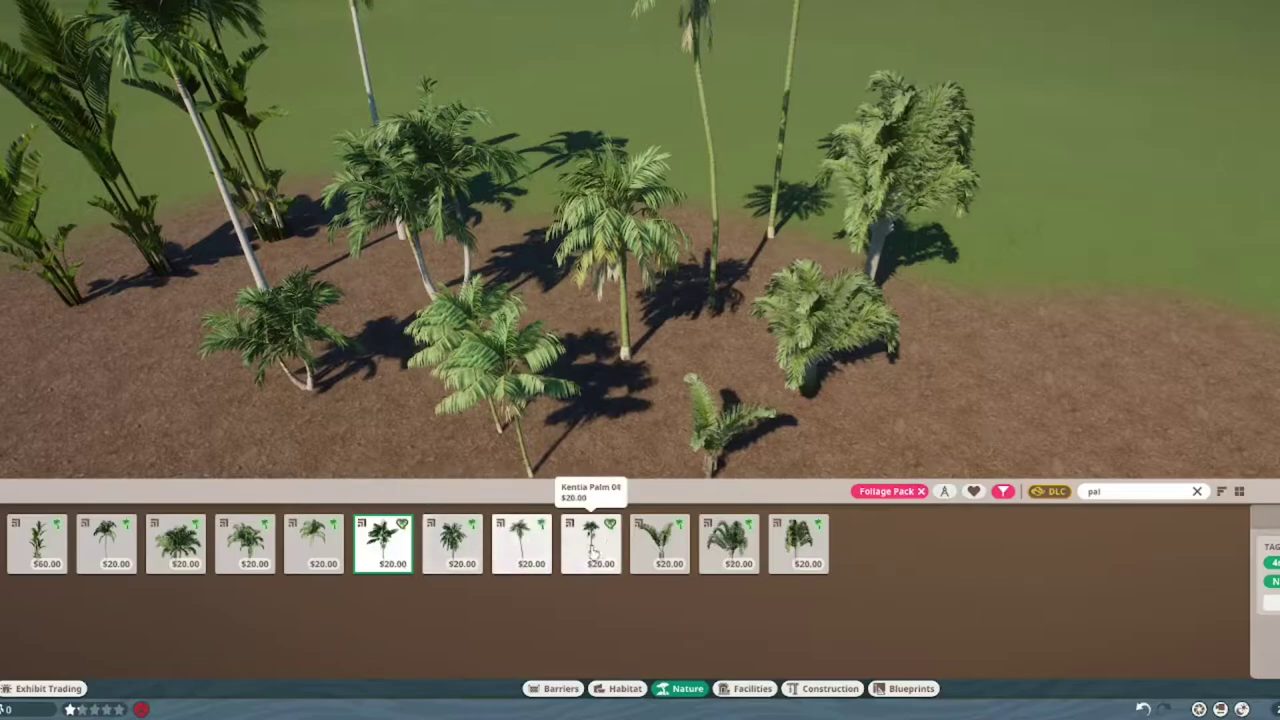
right_click(610, 440)
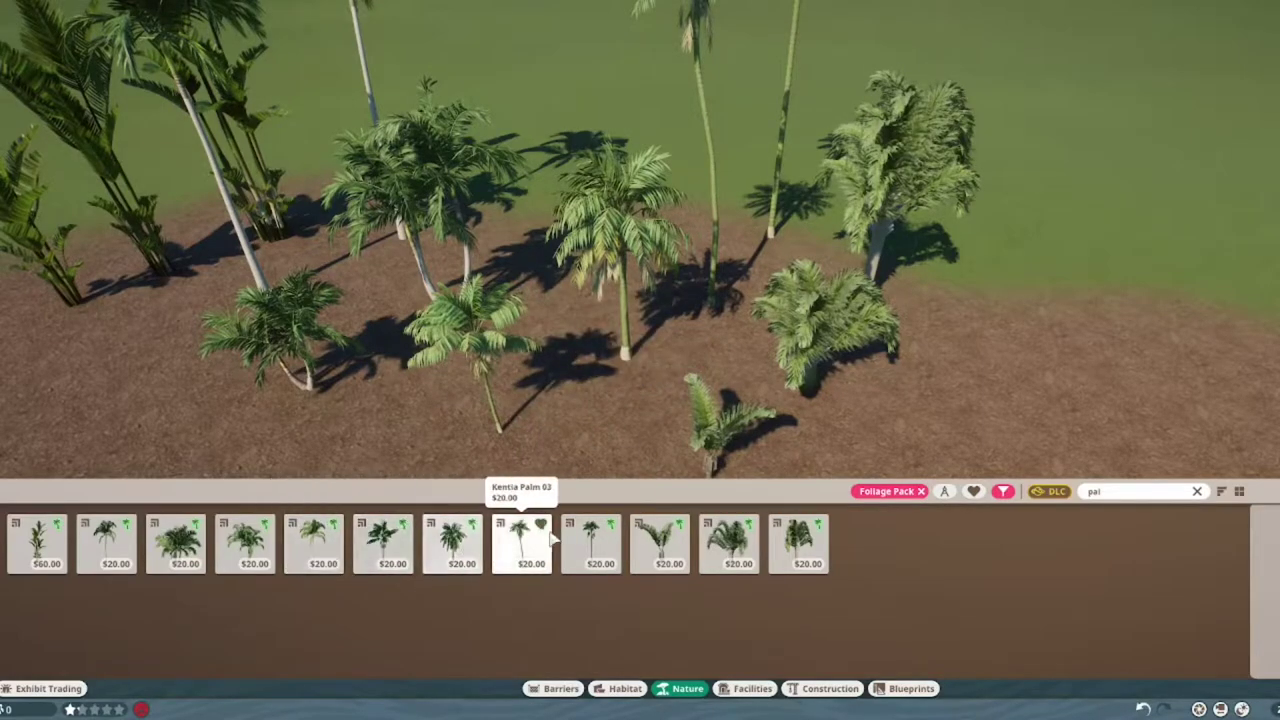
key(e)
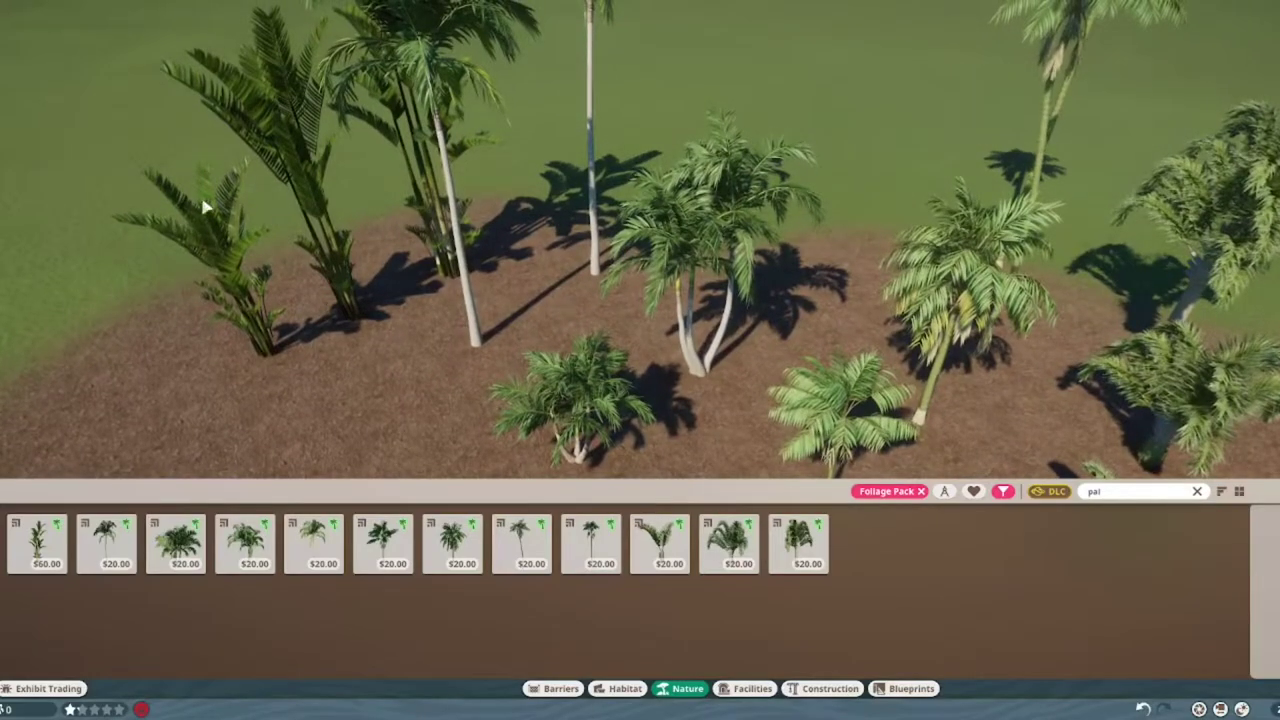
key(e)
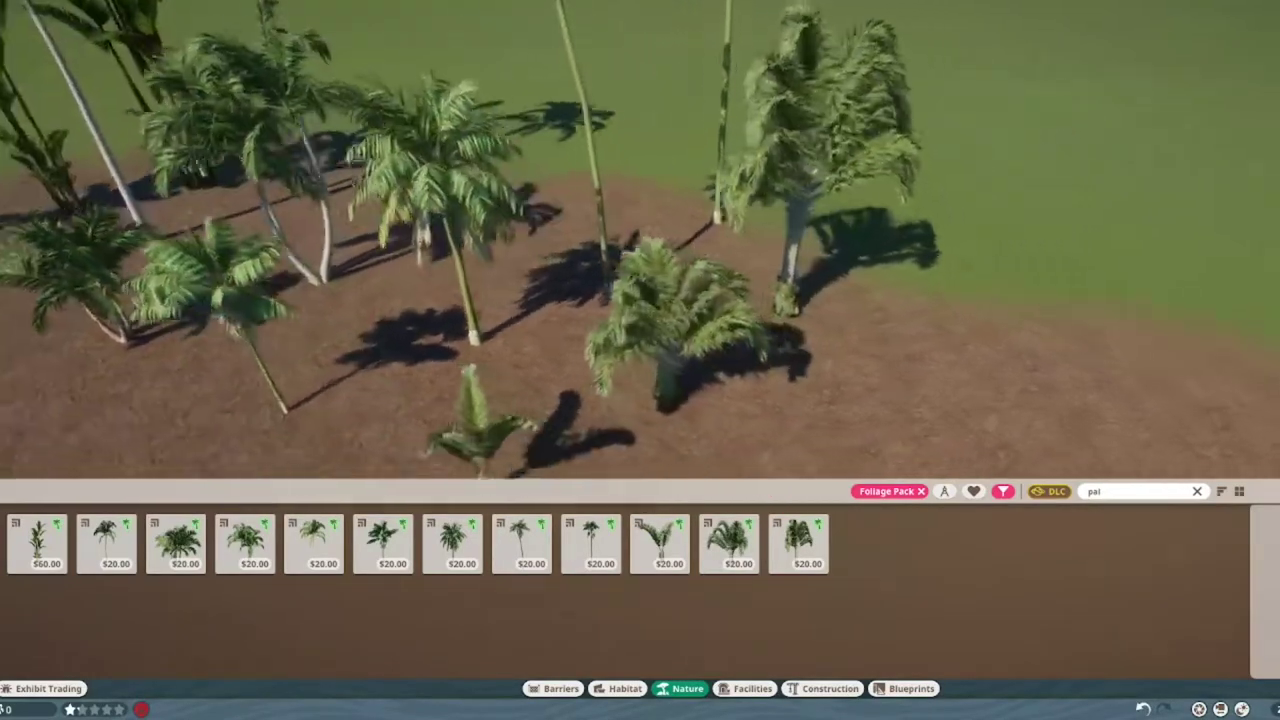
scroll(549, 334, down, 5)
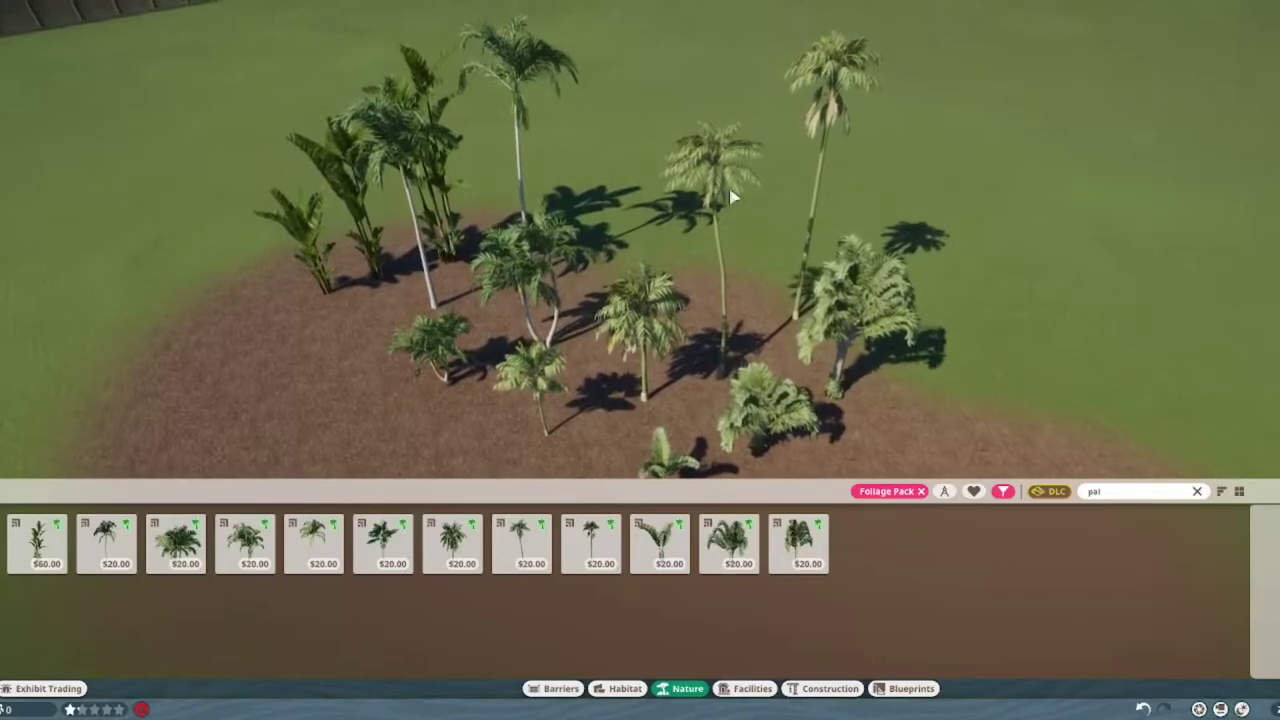
scroll(733, 197, up, 5)
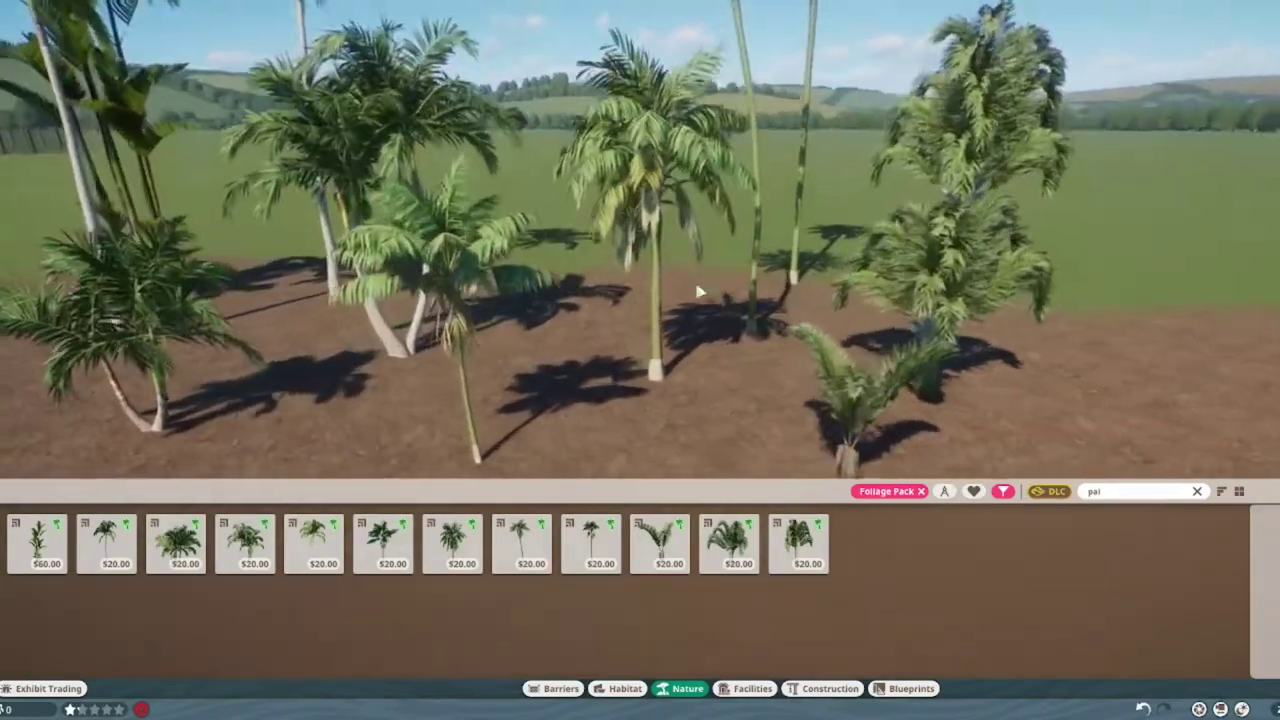
scroll(580, 294, up, 5)
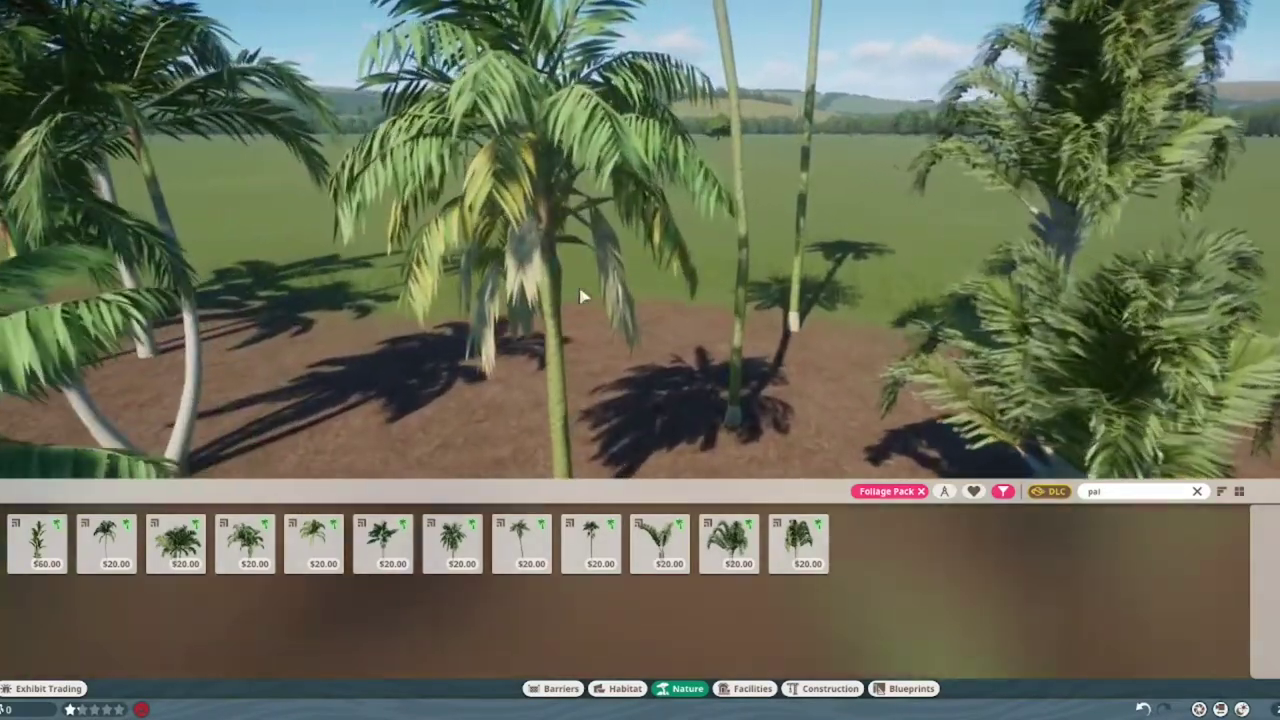
scroll(612, 312, down, 2)
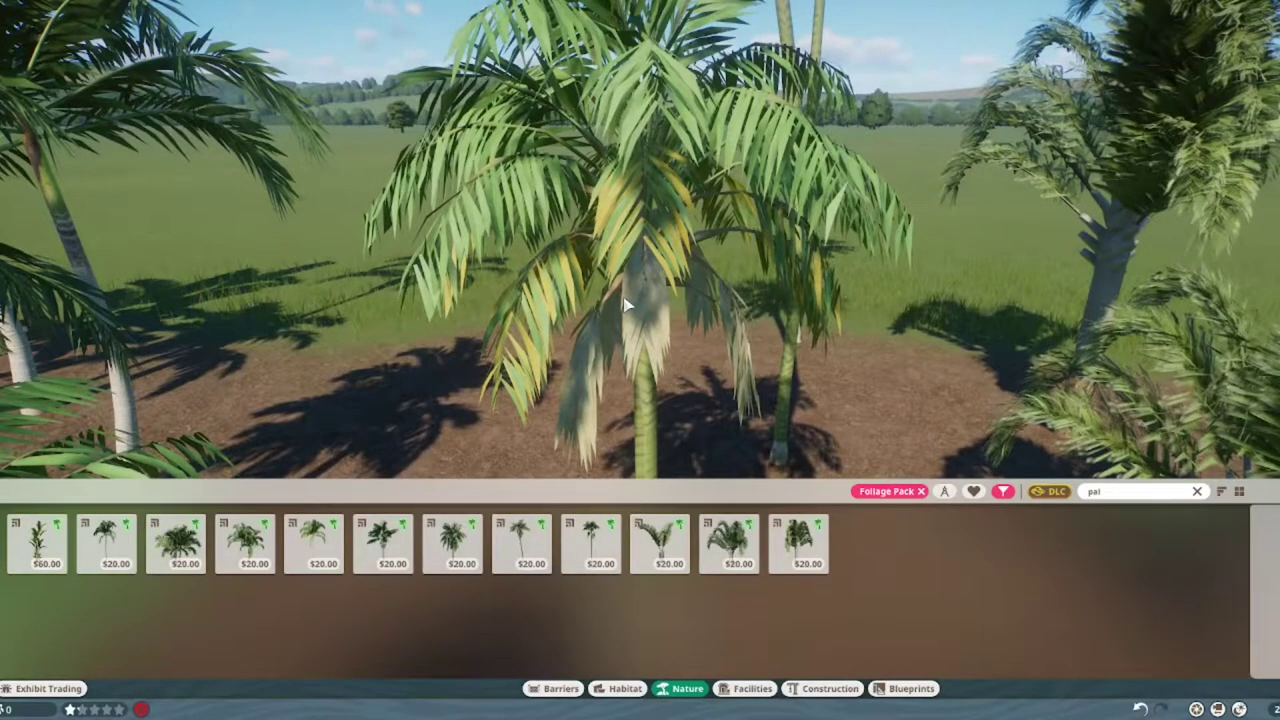
key(a)
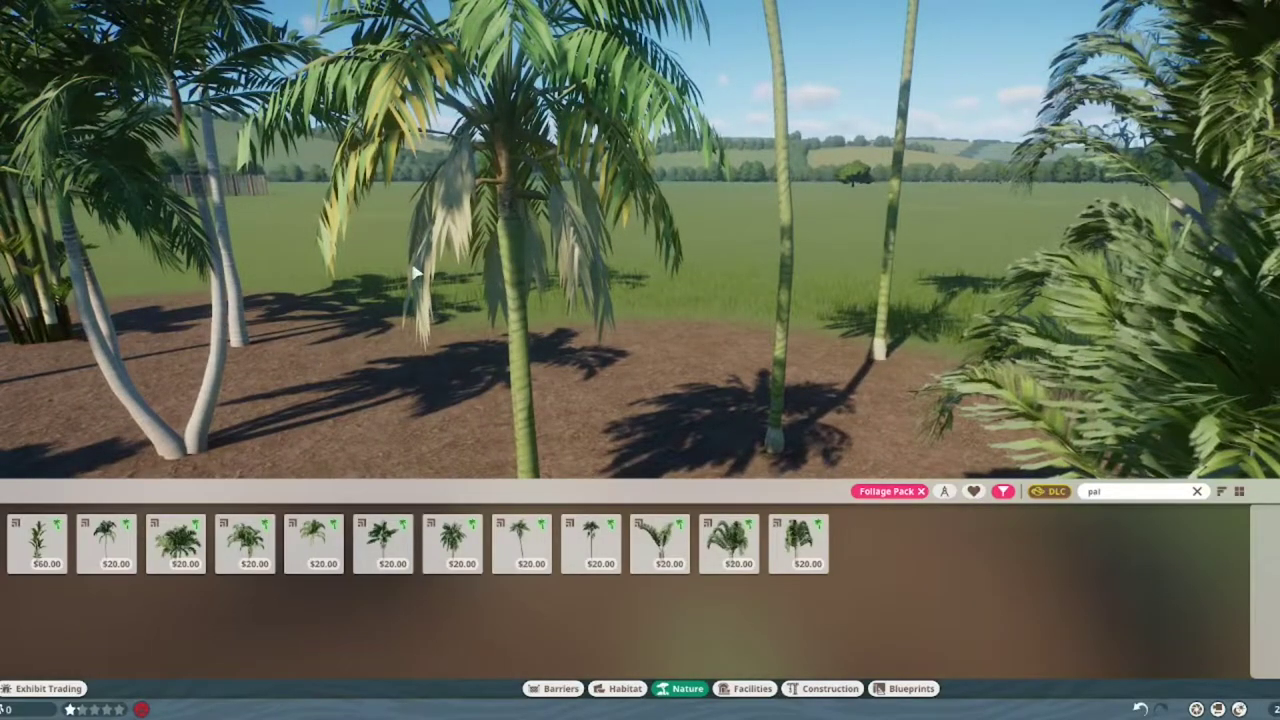
scroll(412, 203, up, 3)
scroll(412, 203, down, 3)
scroll(412, 203, down, 5)
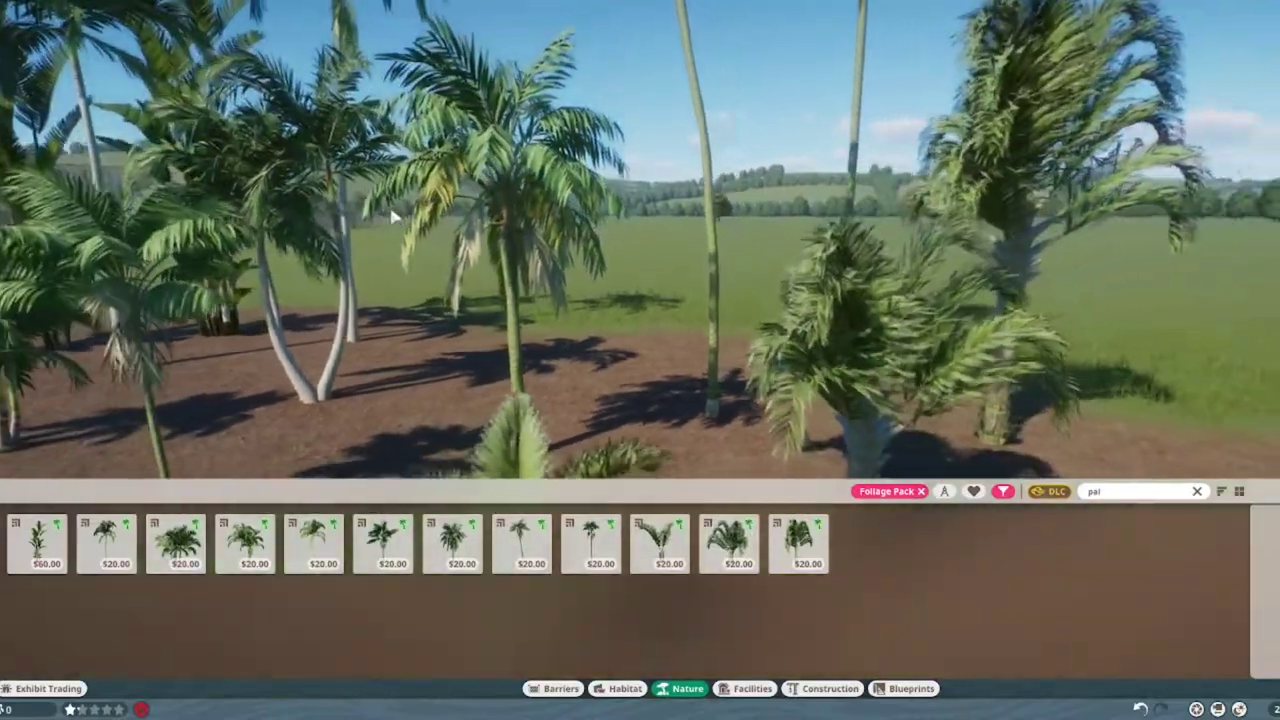
scroll(538, 310, down, 2)
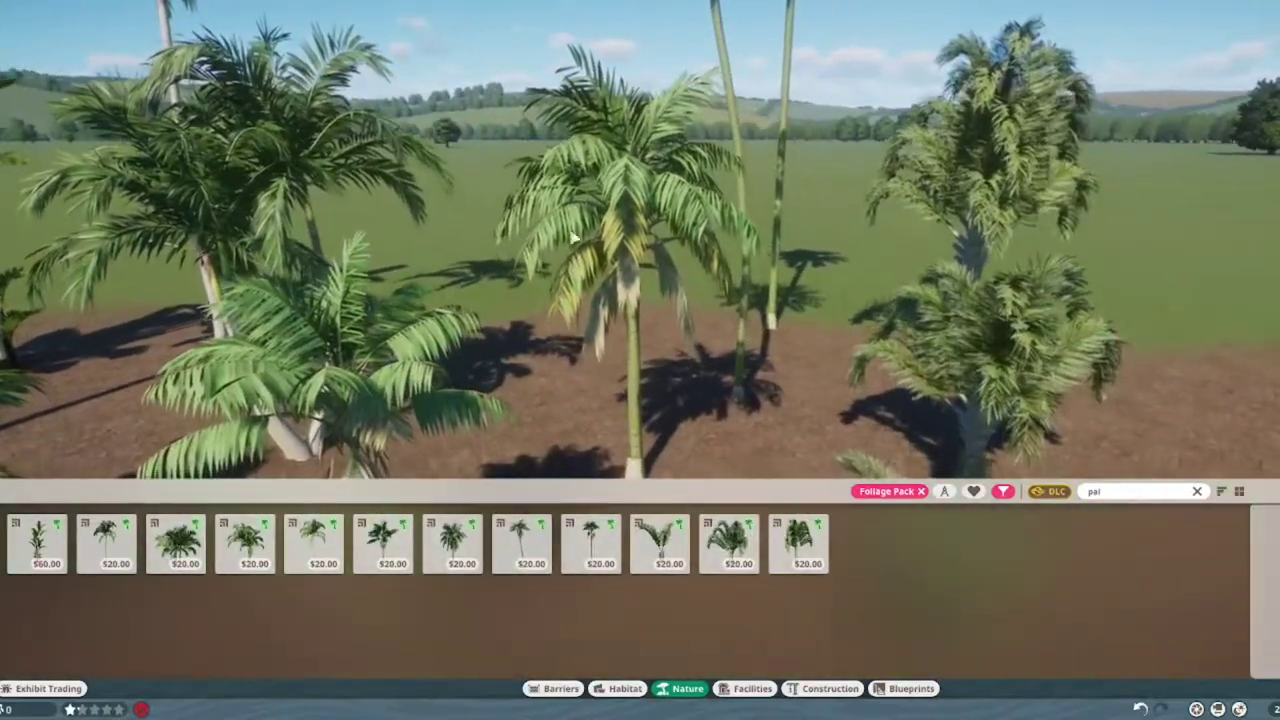
scroll(600, 320, down, 2)
scroll(680, 330, down, 2)
scroll(728, 337, down, 3)
scroll(728, 337, up, 3)
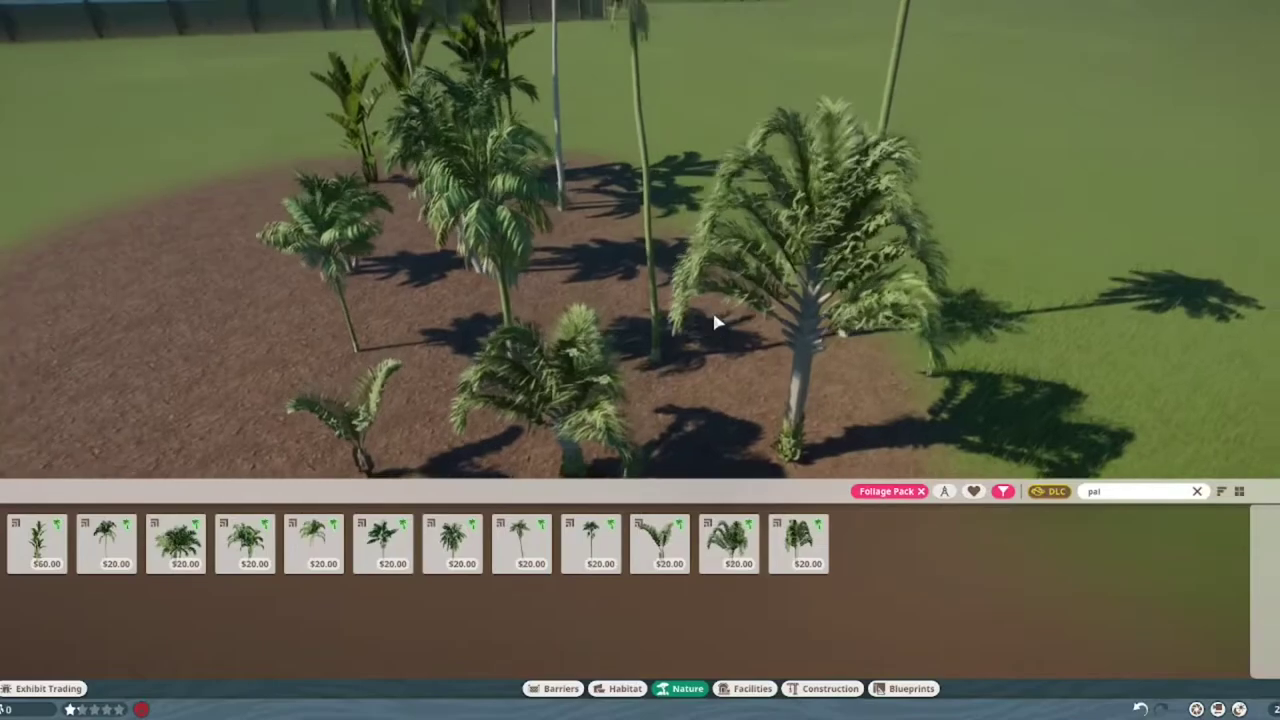
scroll(722, 328, up, 2)
key(d)
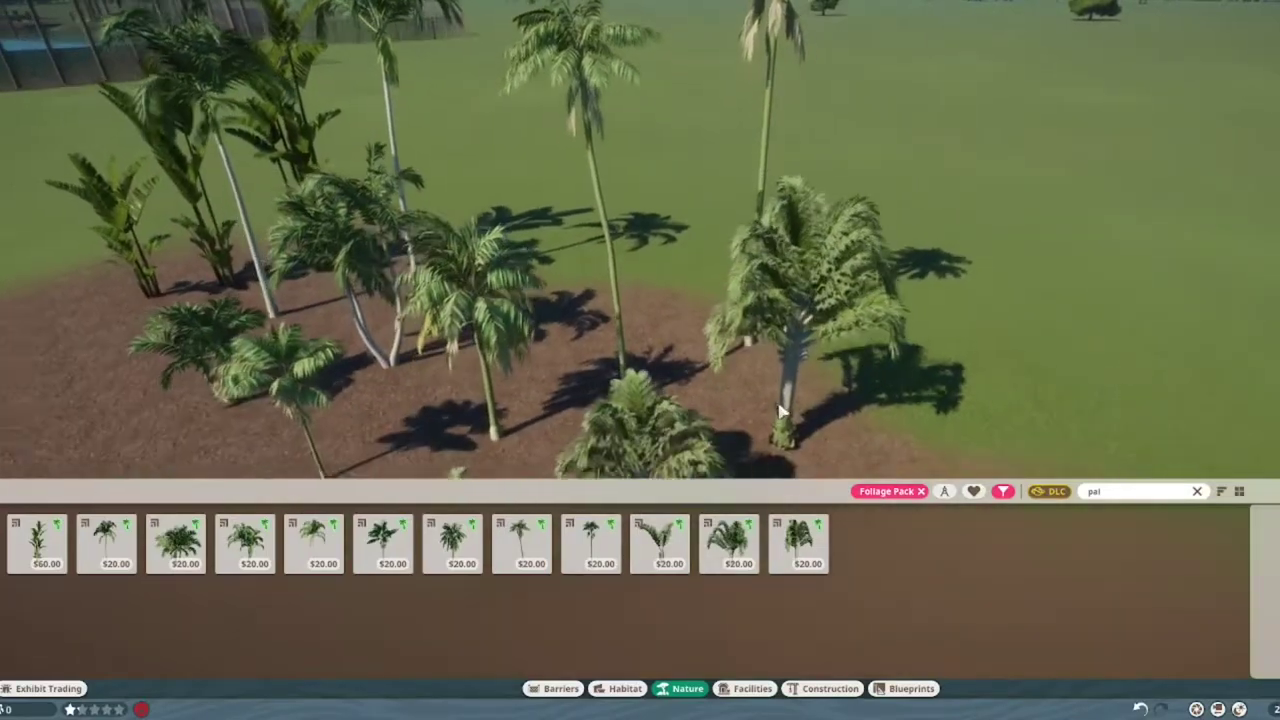
key(s)
key(a)
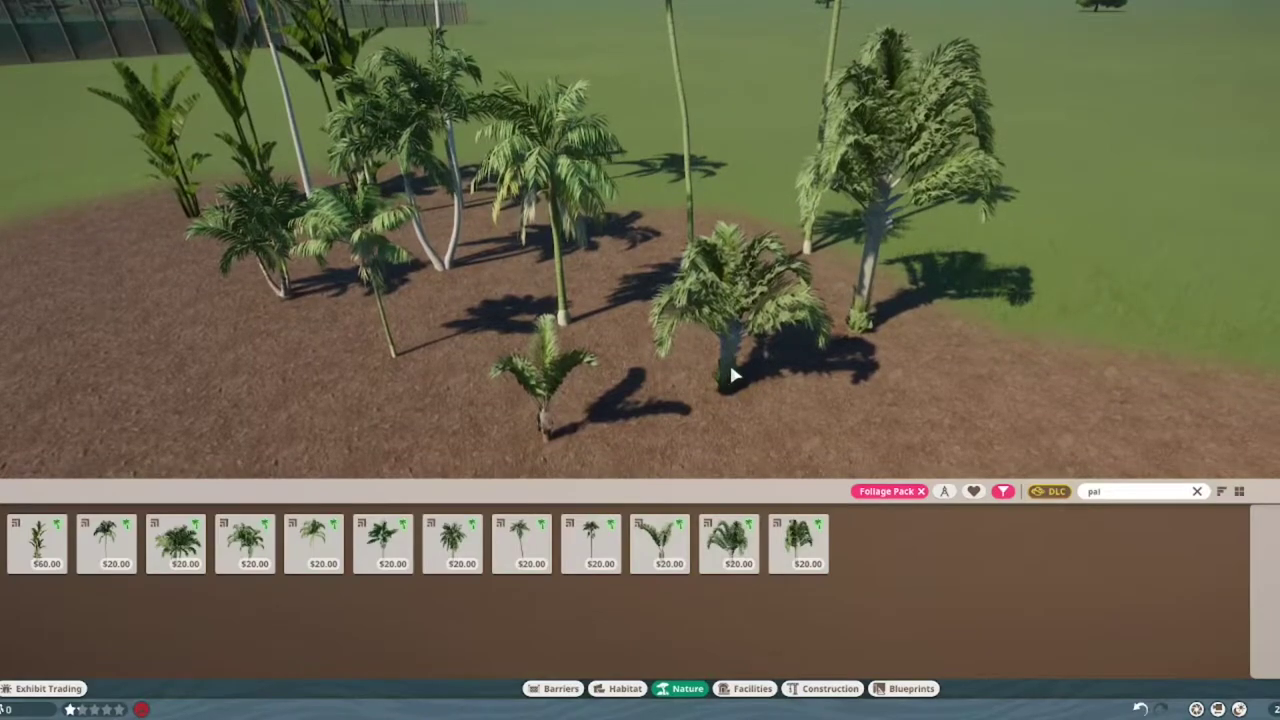
click(731, 368)
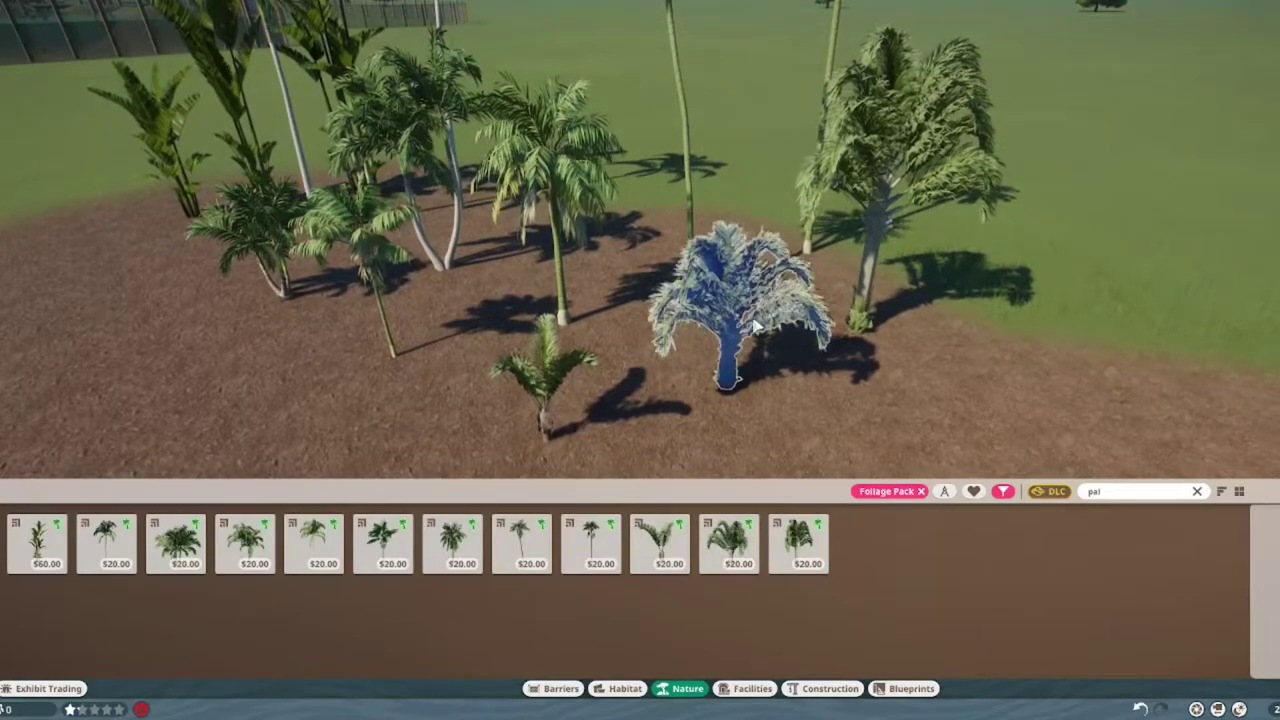
key(q)
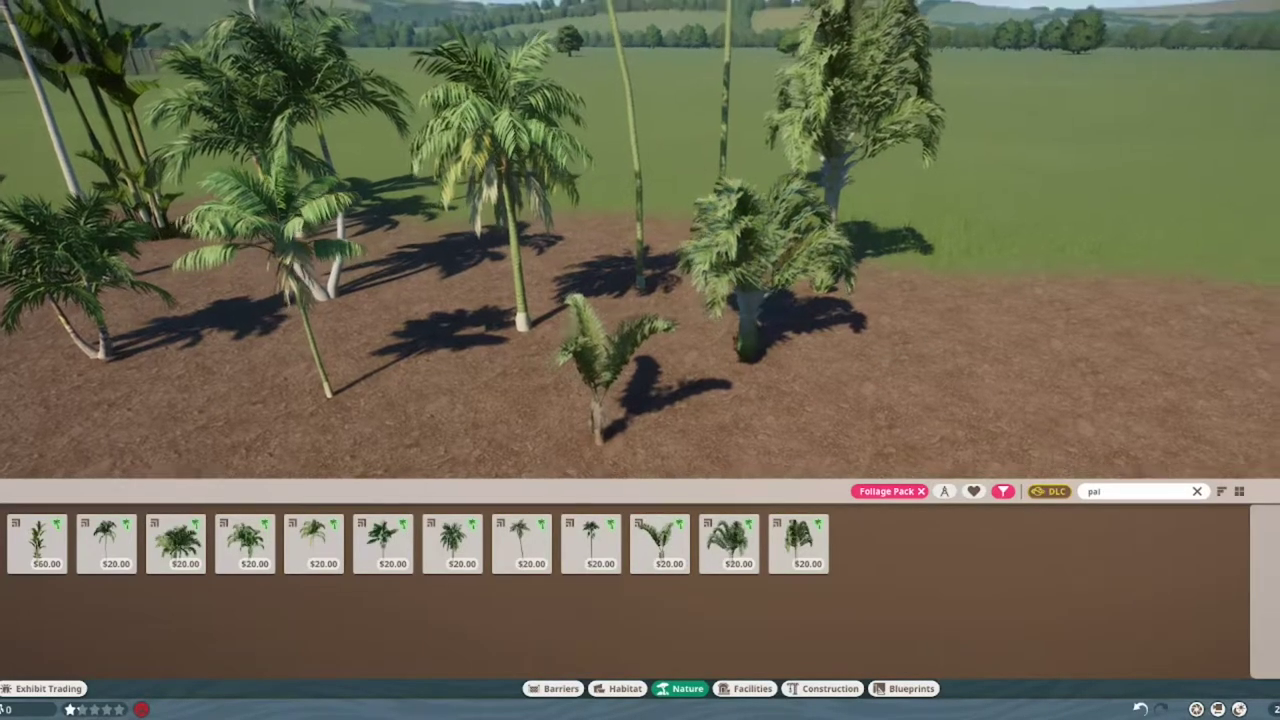
scroll(943, 423, up, 5)
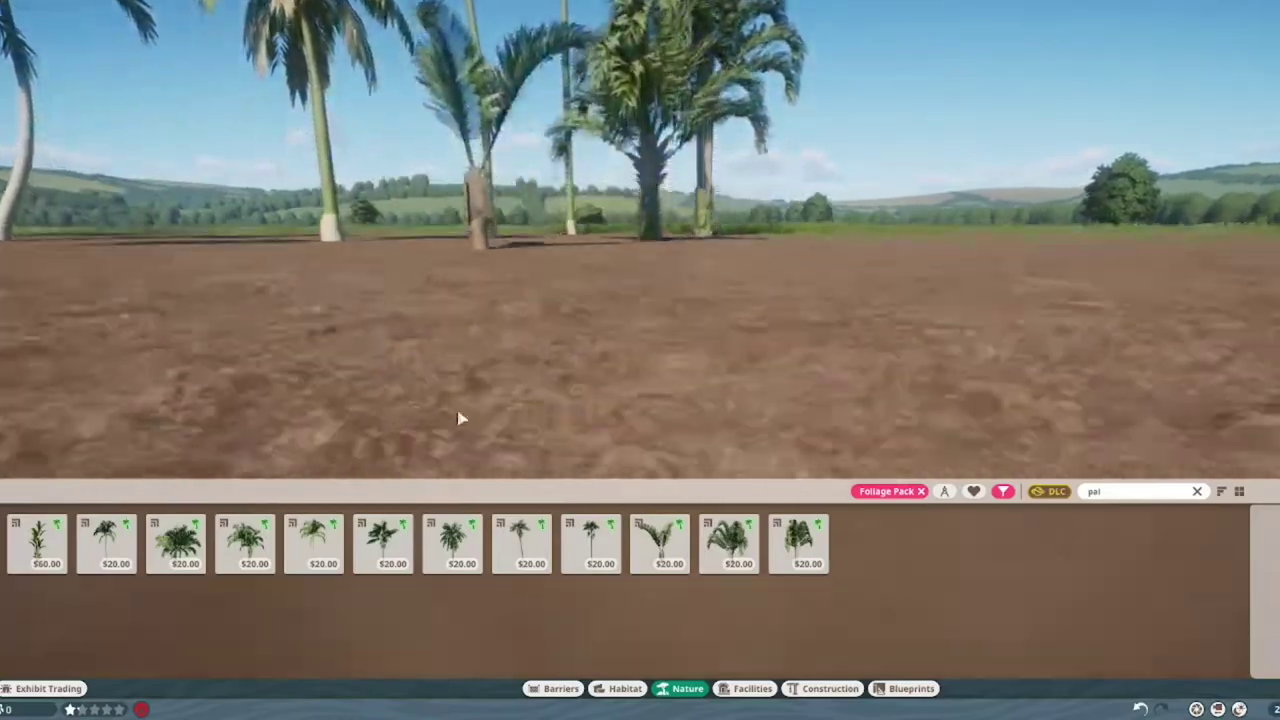
- Tour the palm trunks up close, circling the burlap-wrapped and white-trunked palms
key(w)
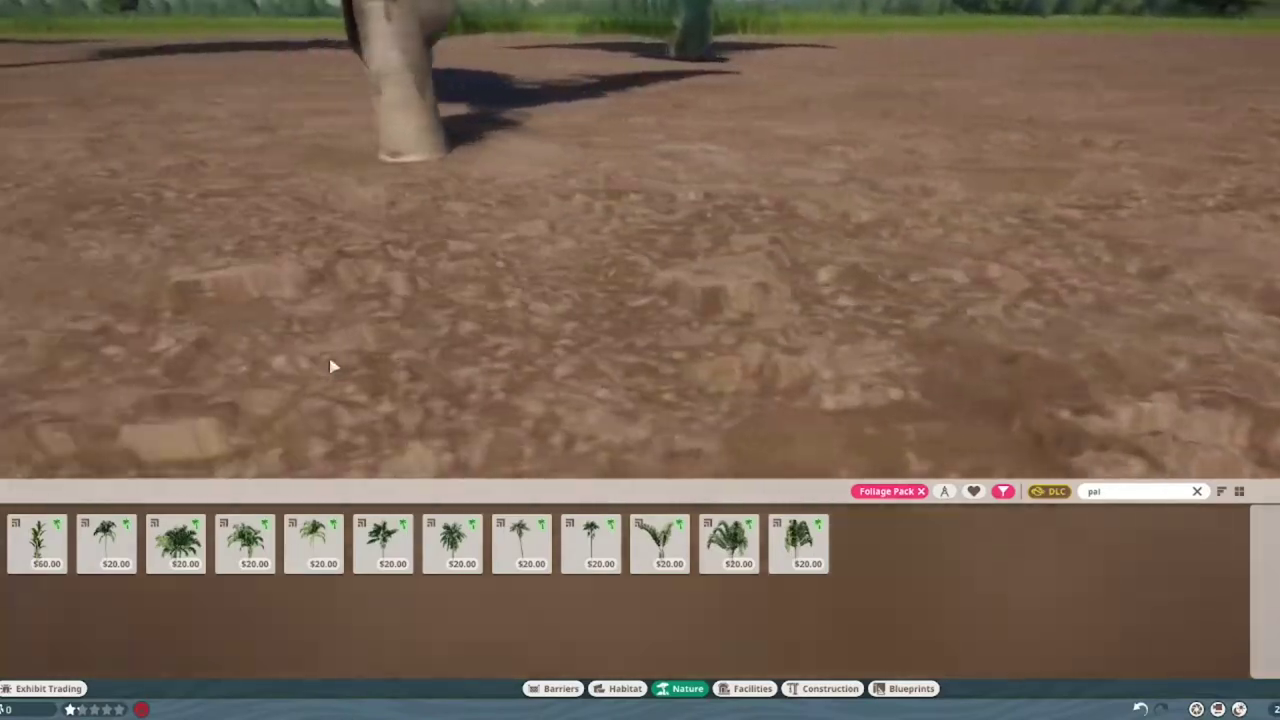
key(s)
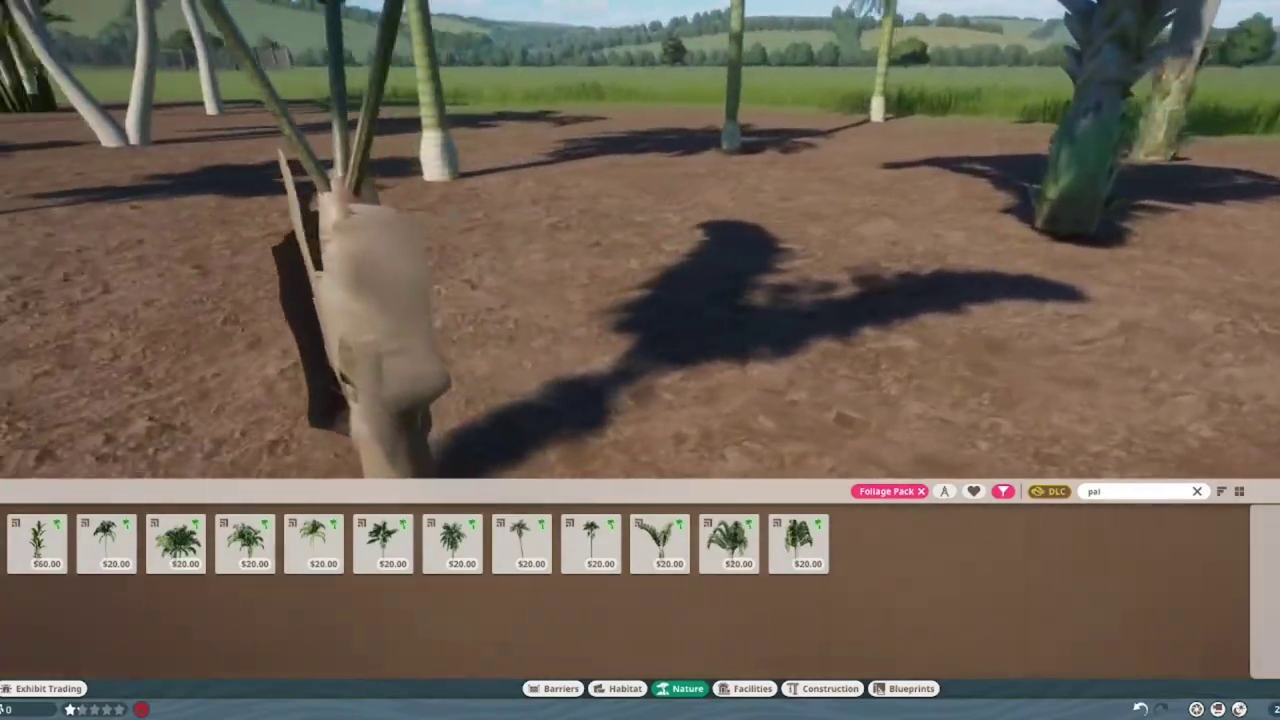
key(q)
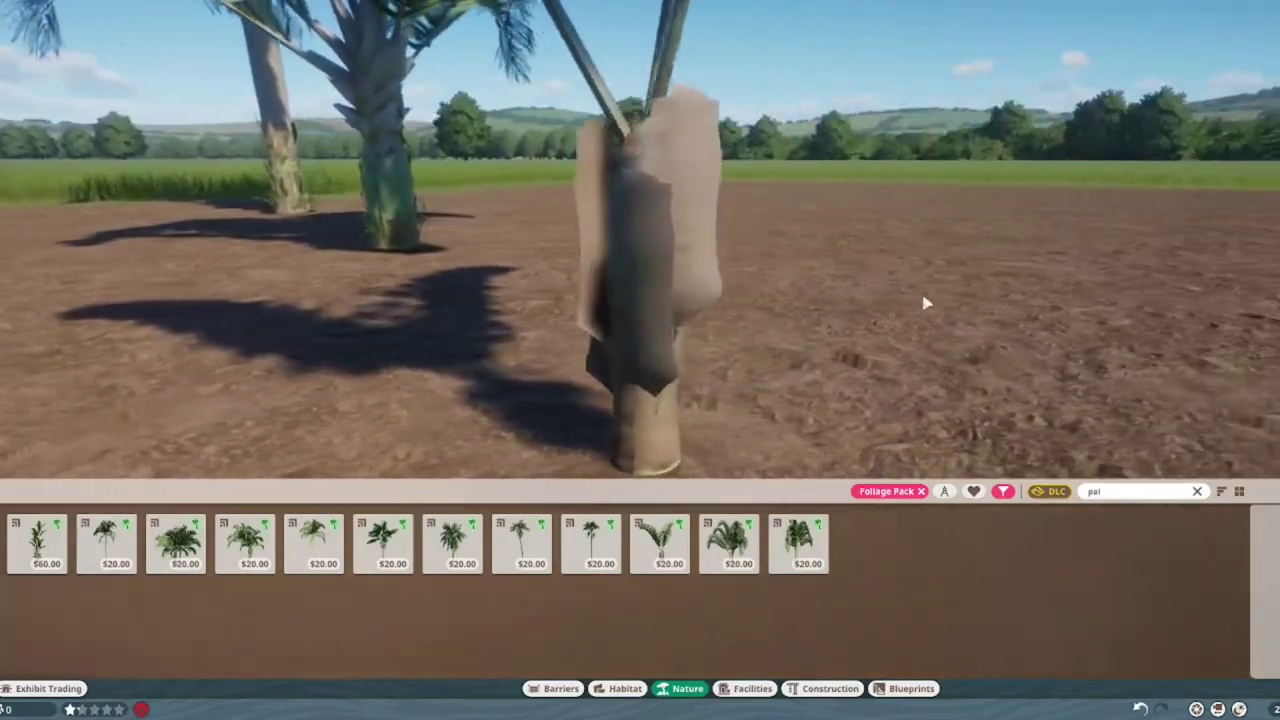
key(q)
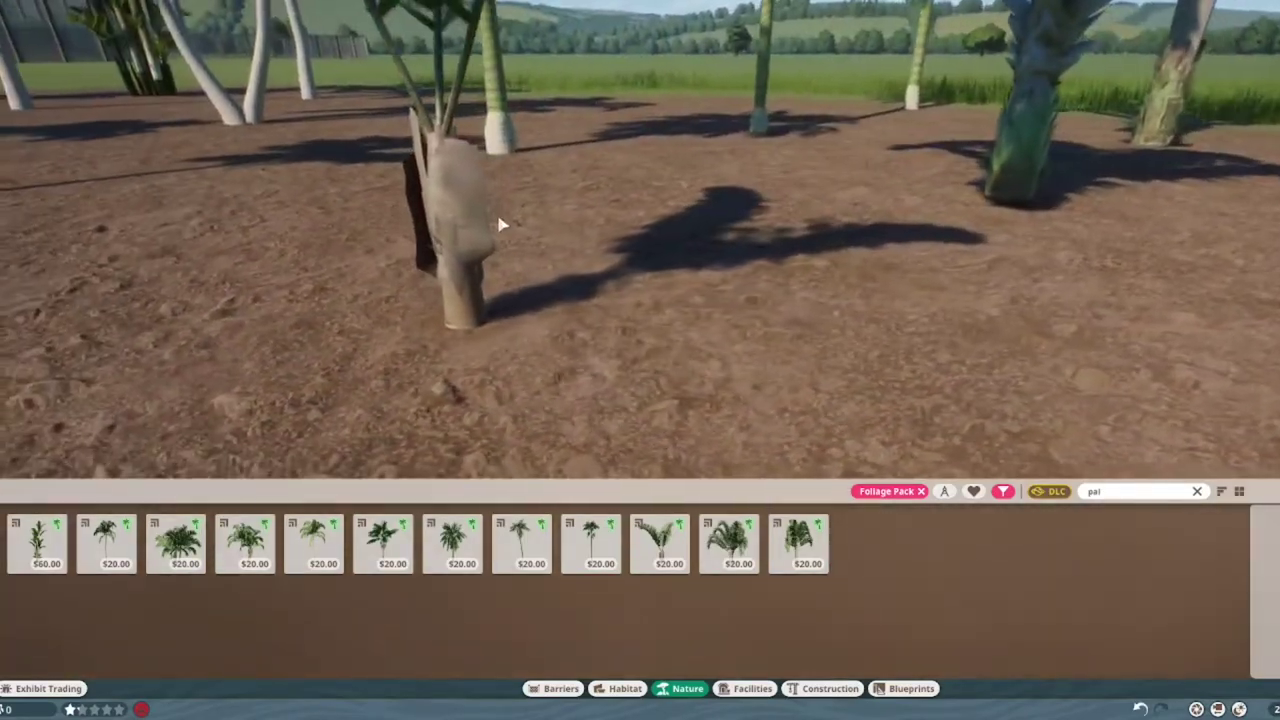
key(w)
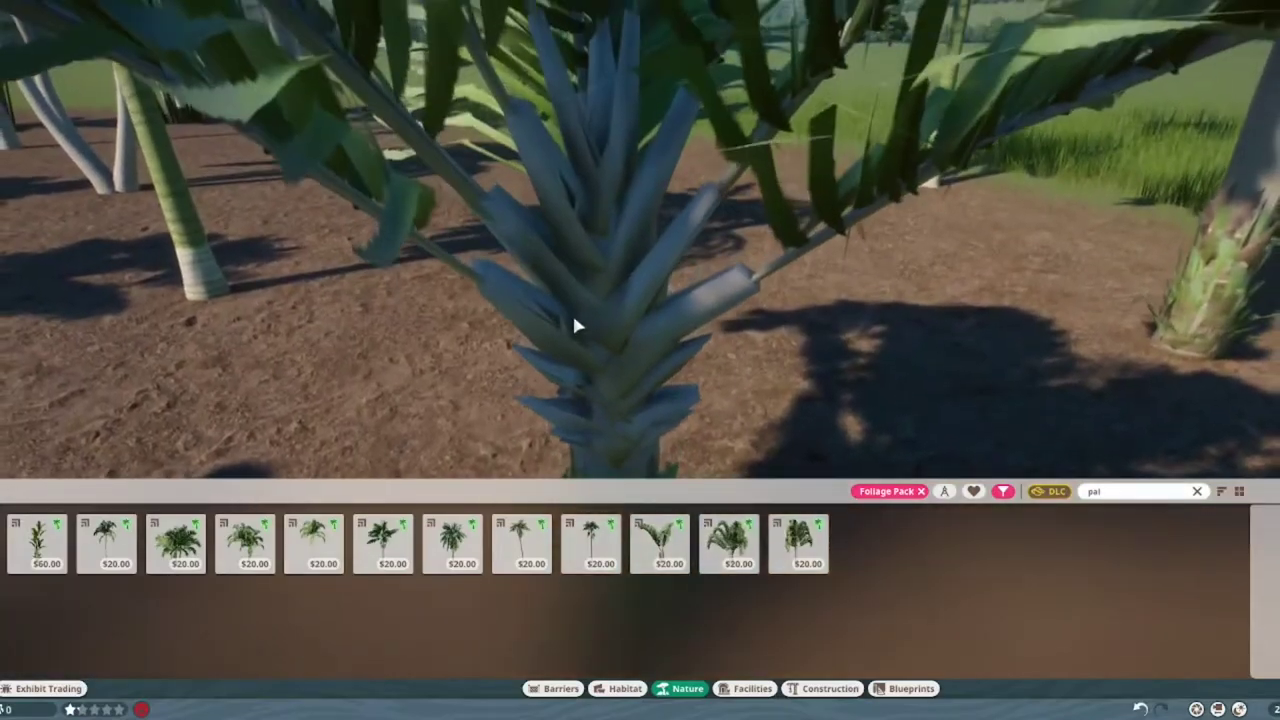
key(s)
key(s)
key(q)
key(e)
key(q)
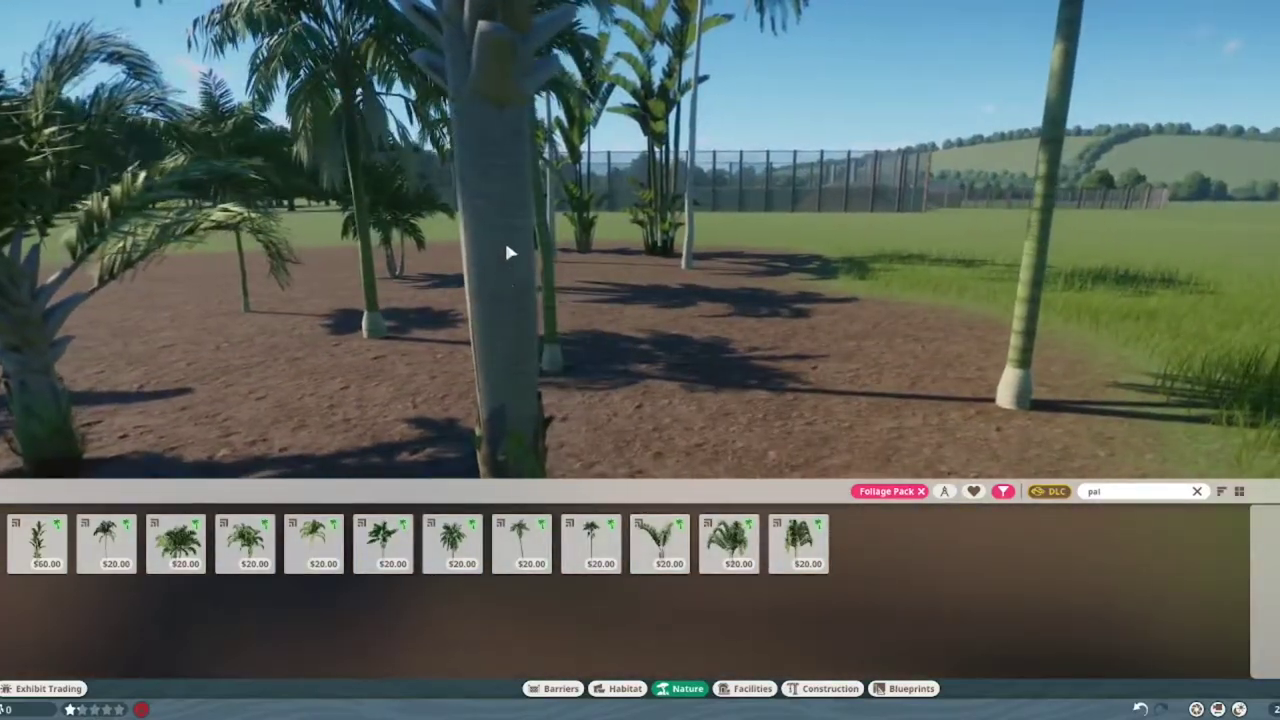
key(q)
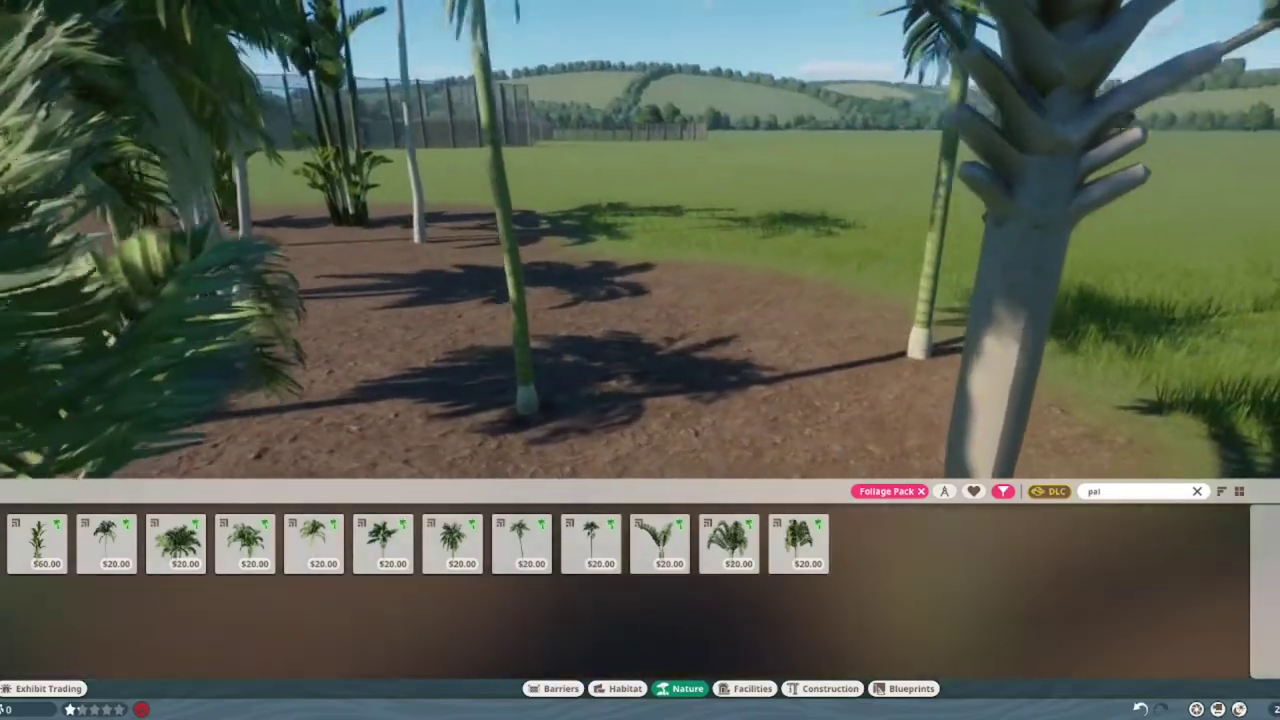
key(e)
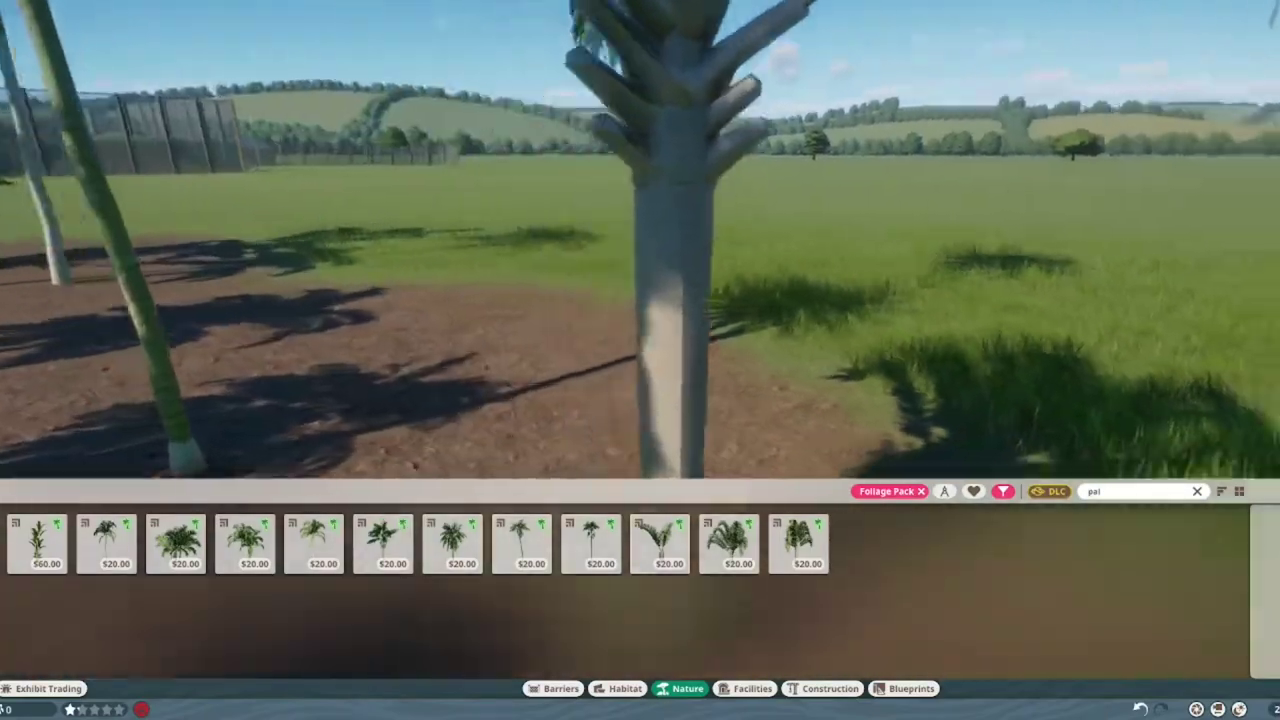
key(e)
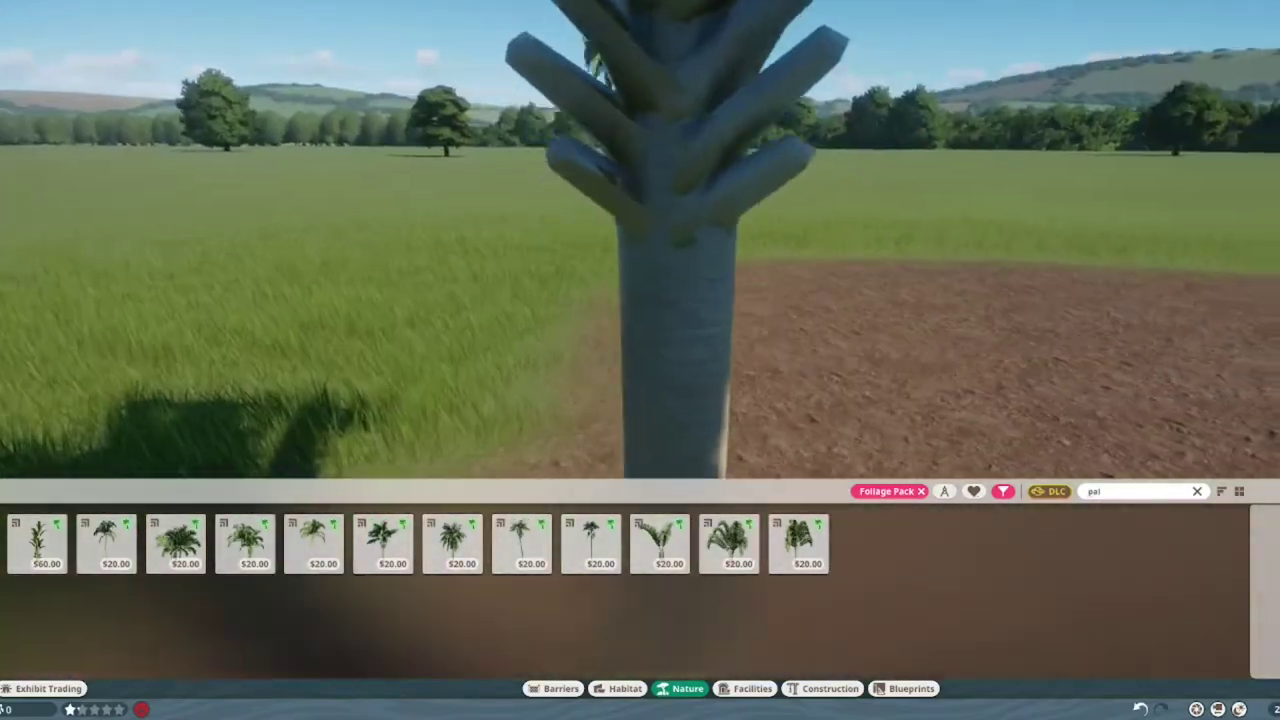
key(e)
scroll(640, 240, down, 3)
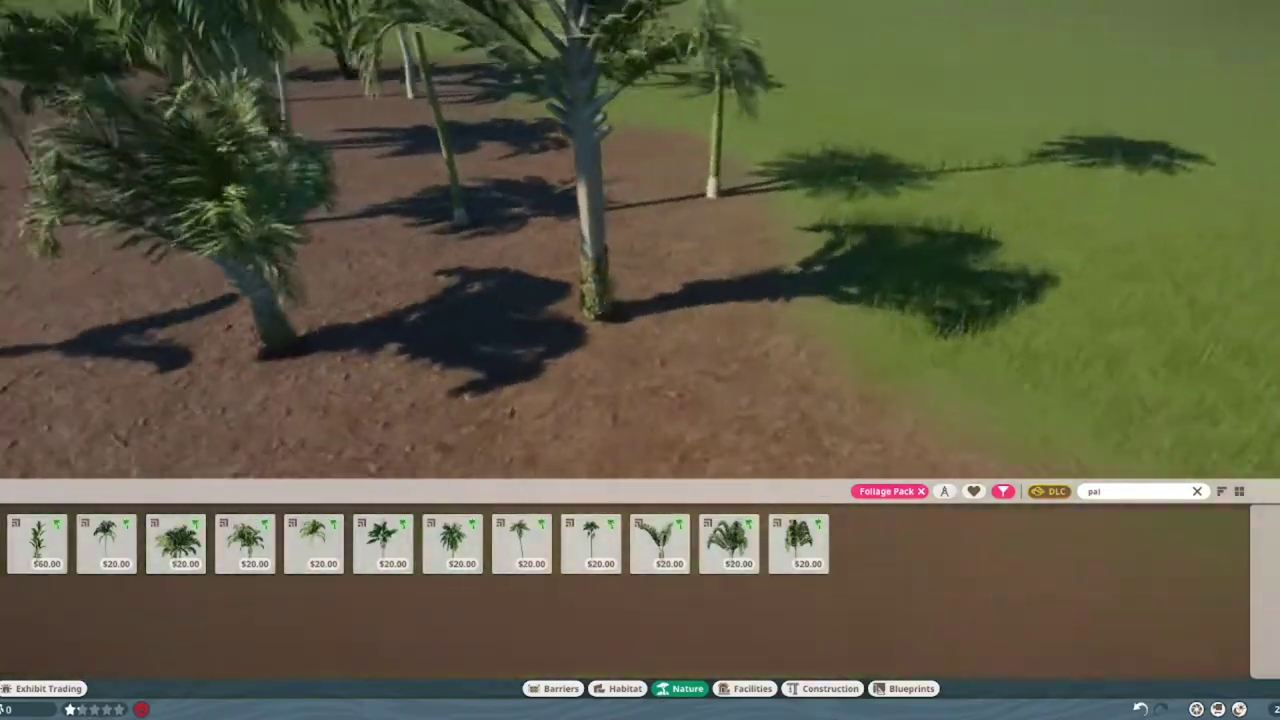
- Tilt up to the horizon, then orbit to a top-down view of the palm crowns
key(e)
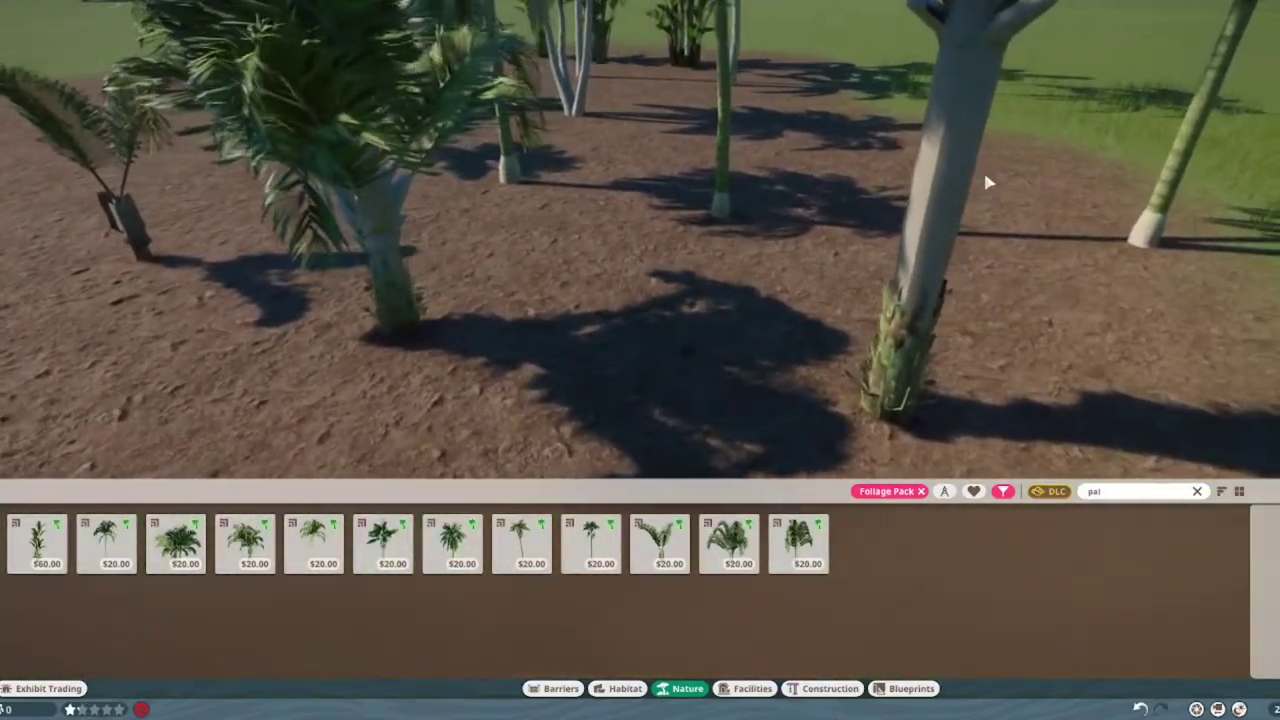
key(e)
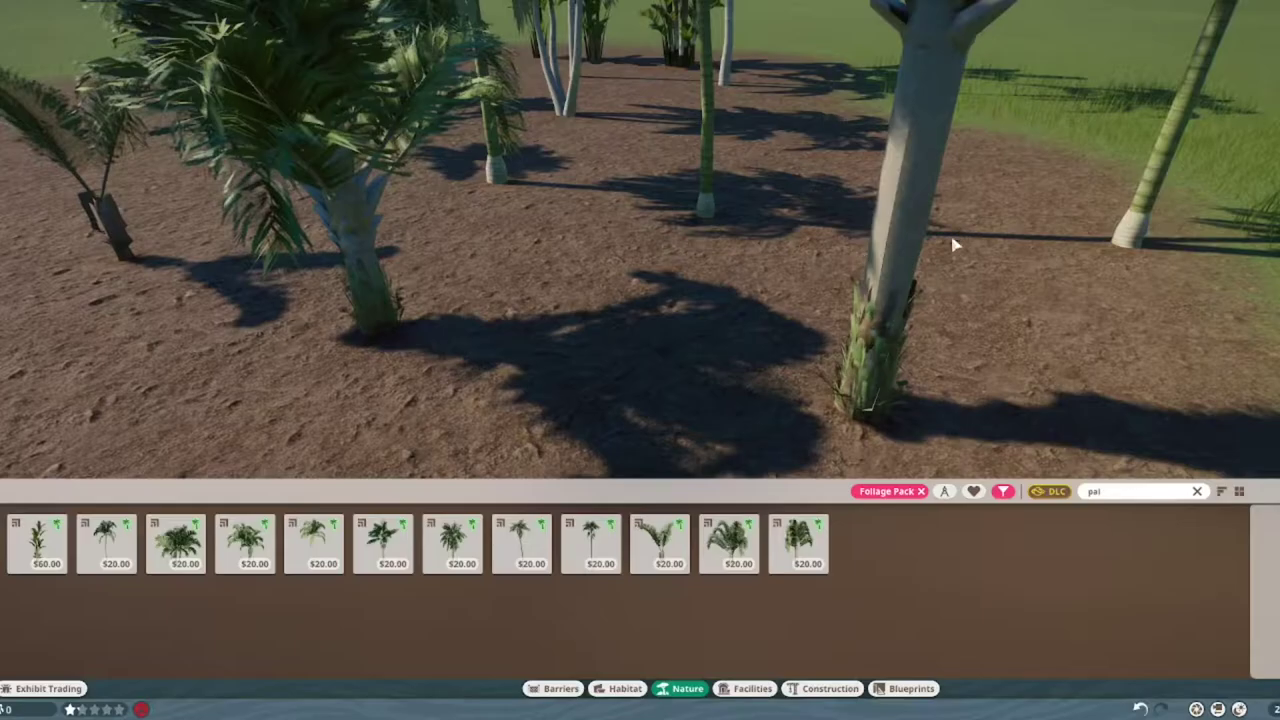
key(r)
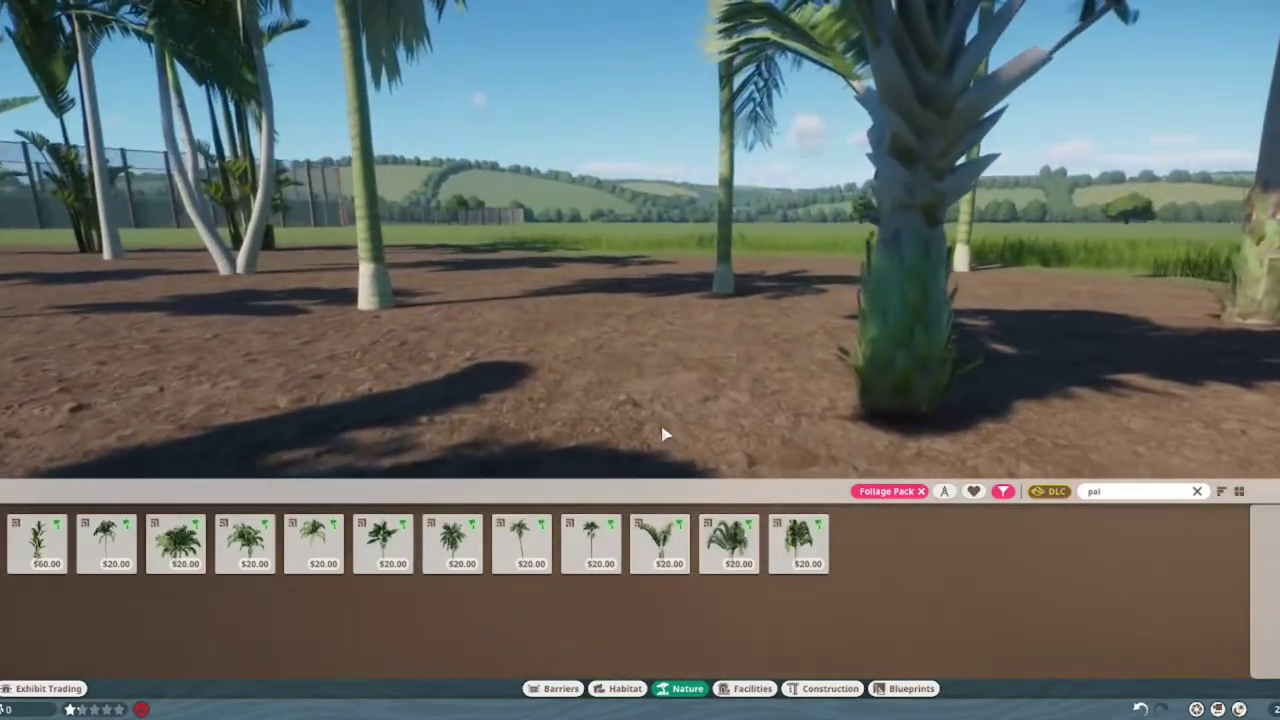
key(q)
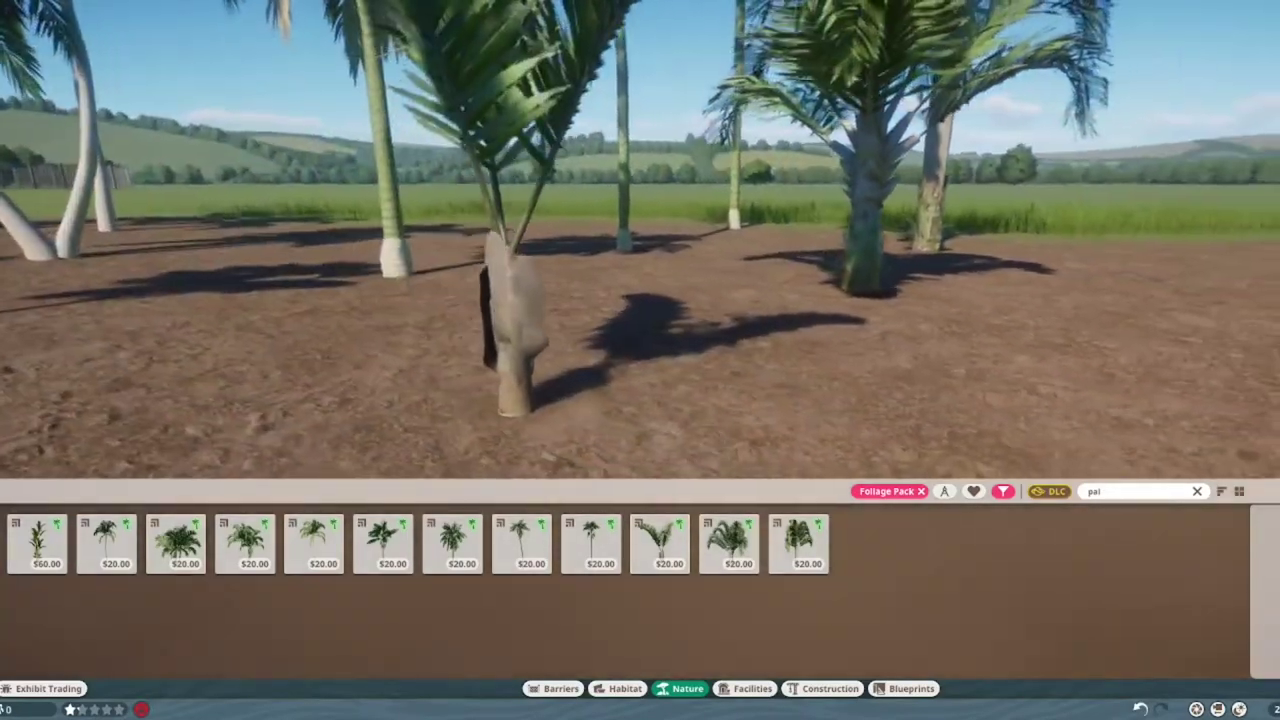
key(f)
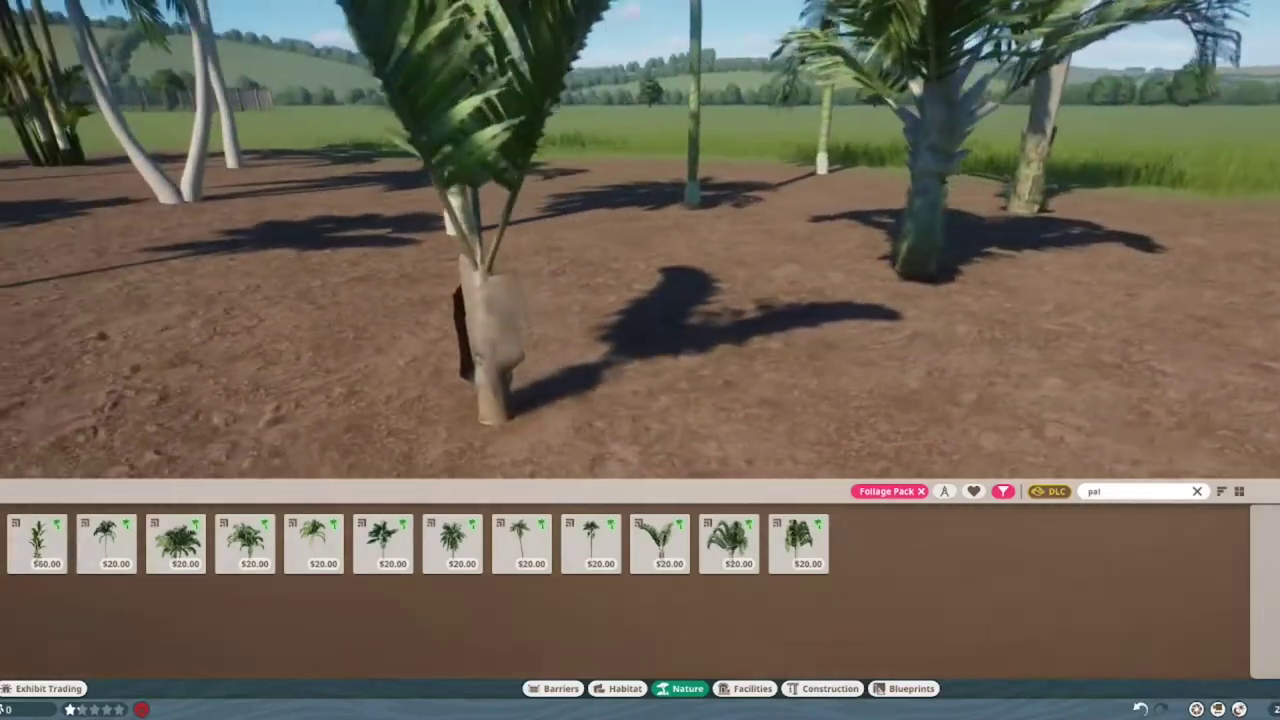
key(q)
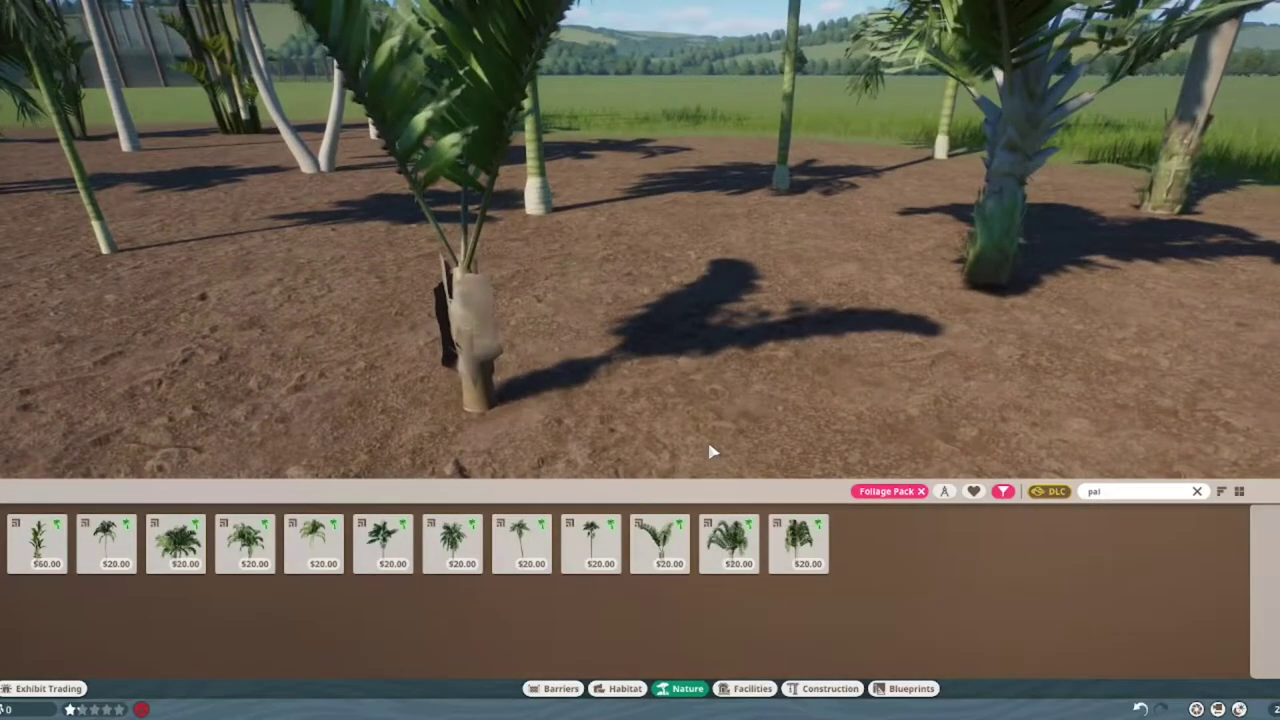
key(q)
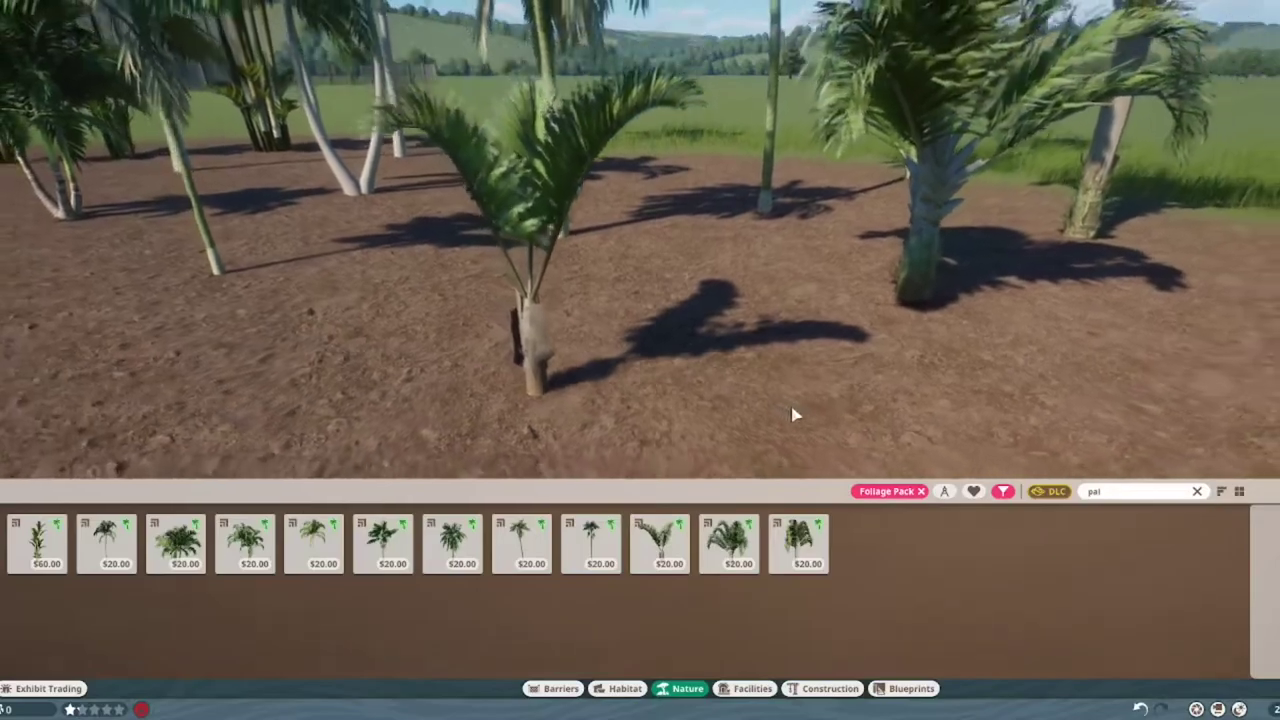
scroll(816, 416, up, 5)
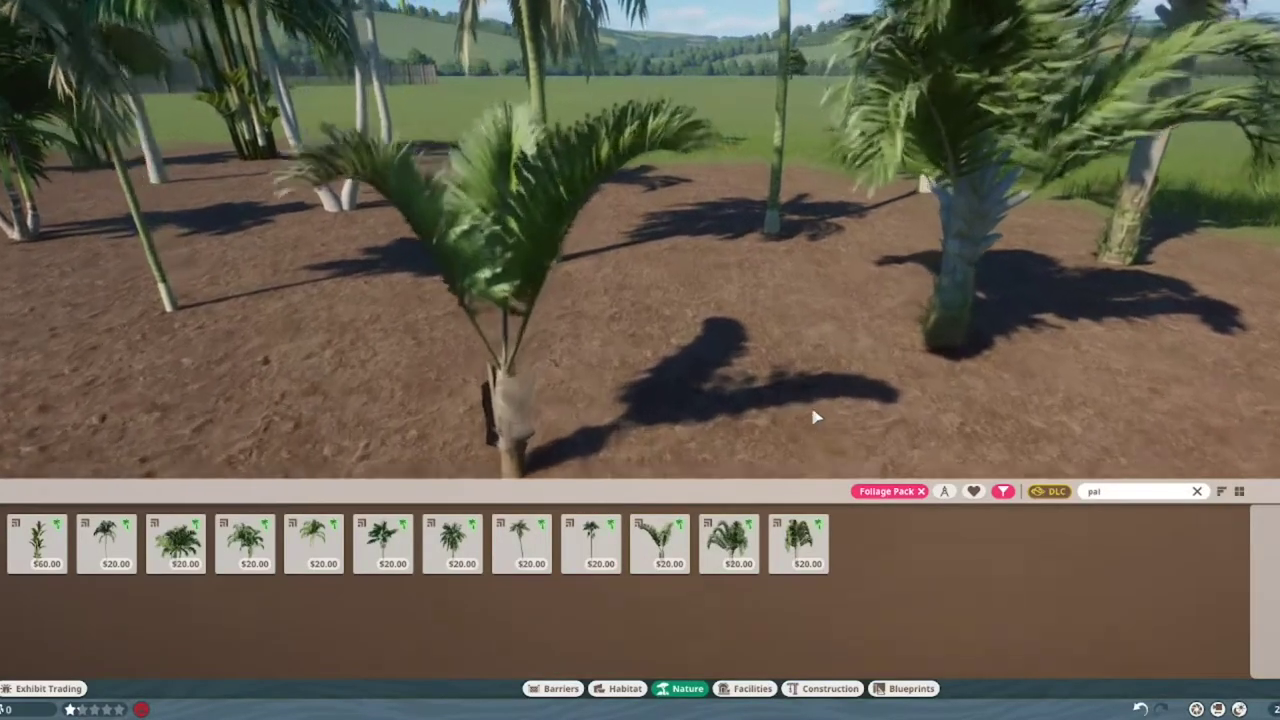
key(q)
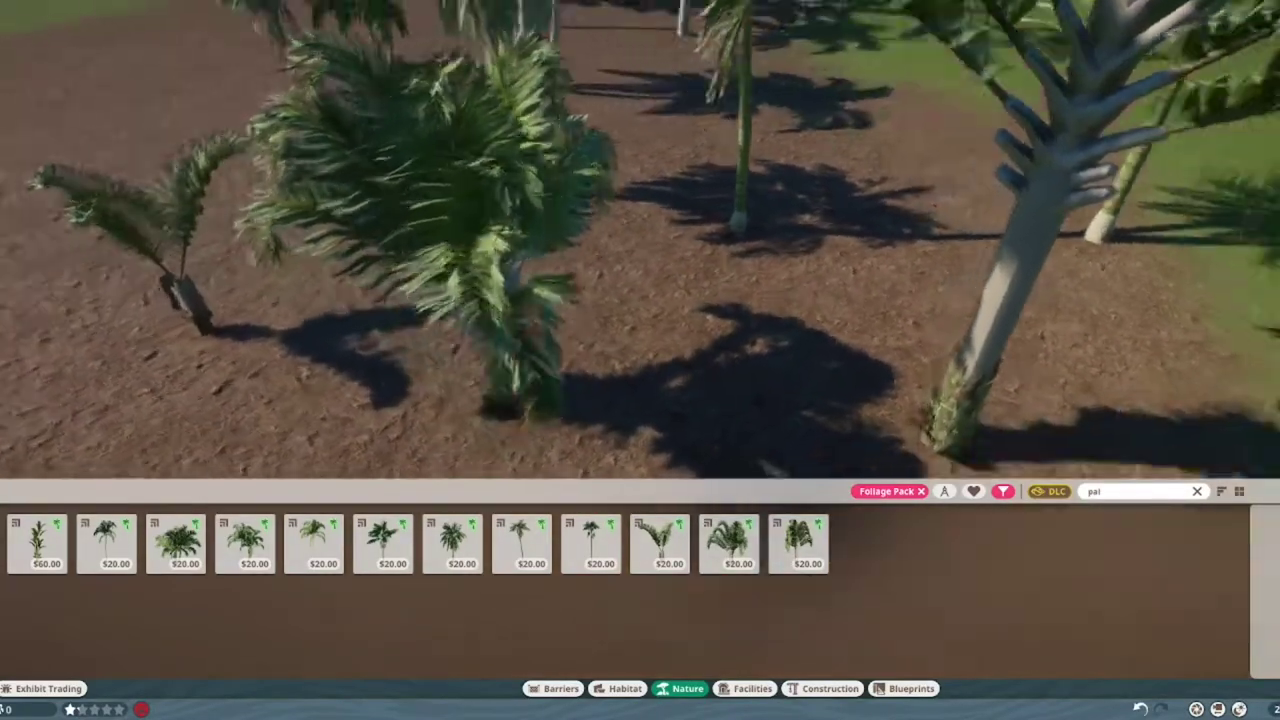
key(q)
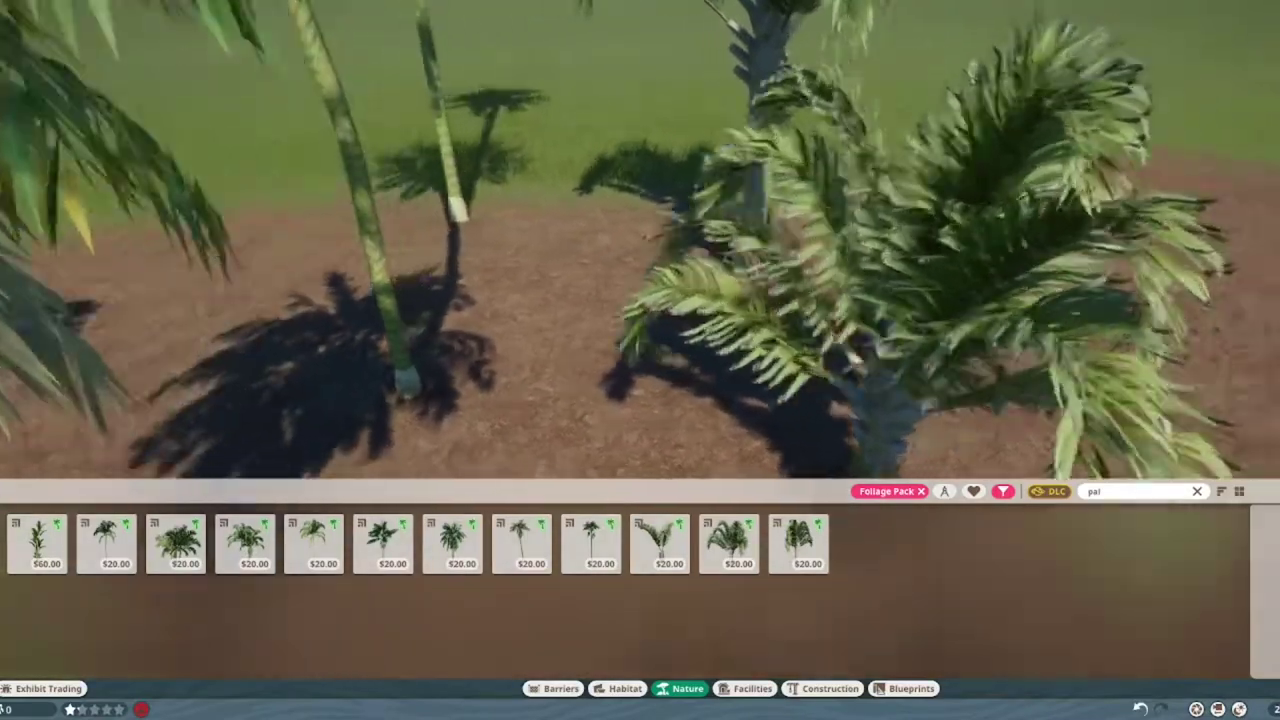
key(q)
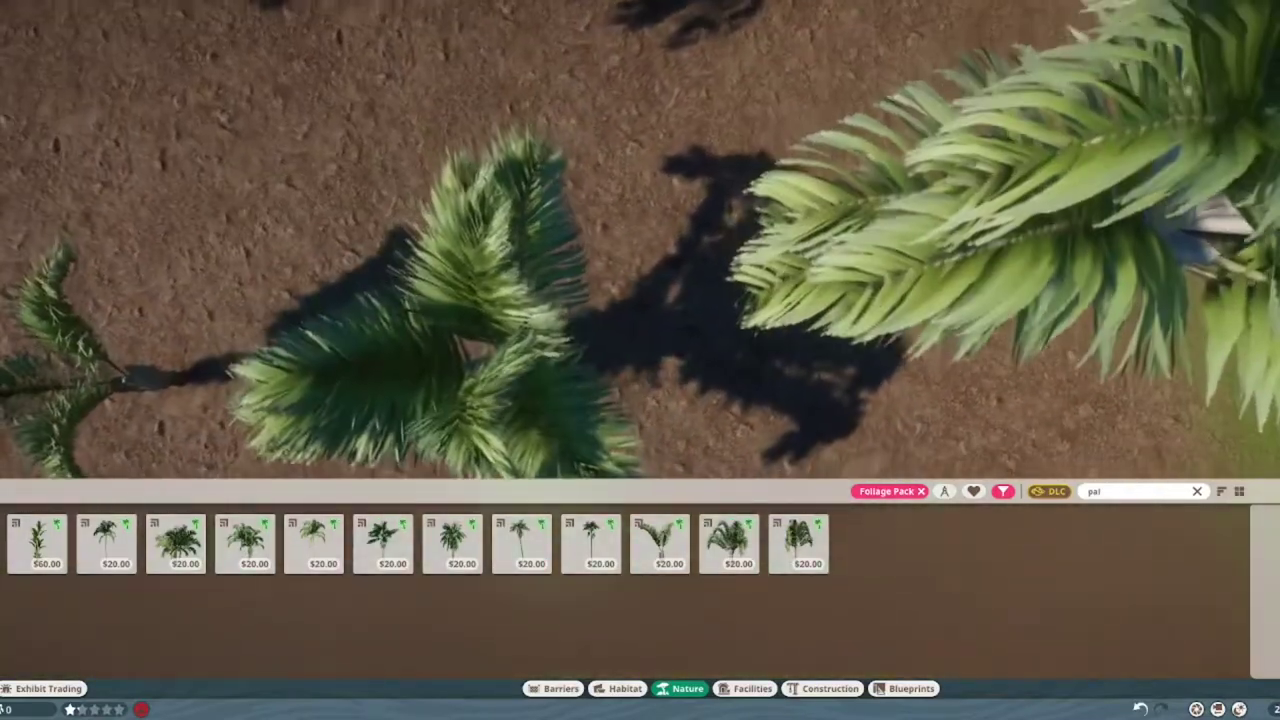
key(q)
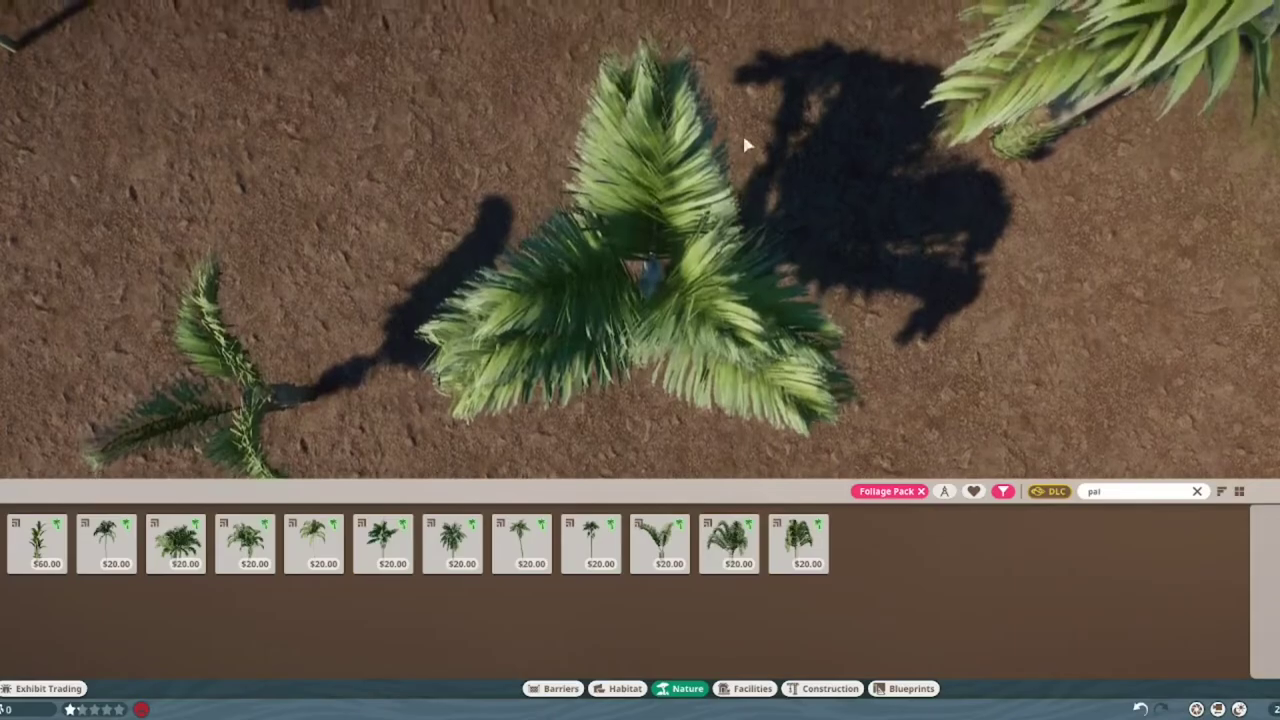
scroll(982, 258, down, 5)
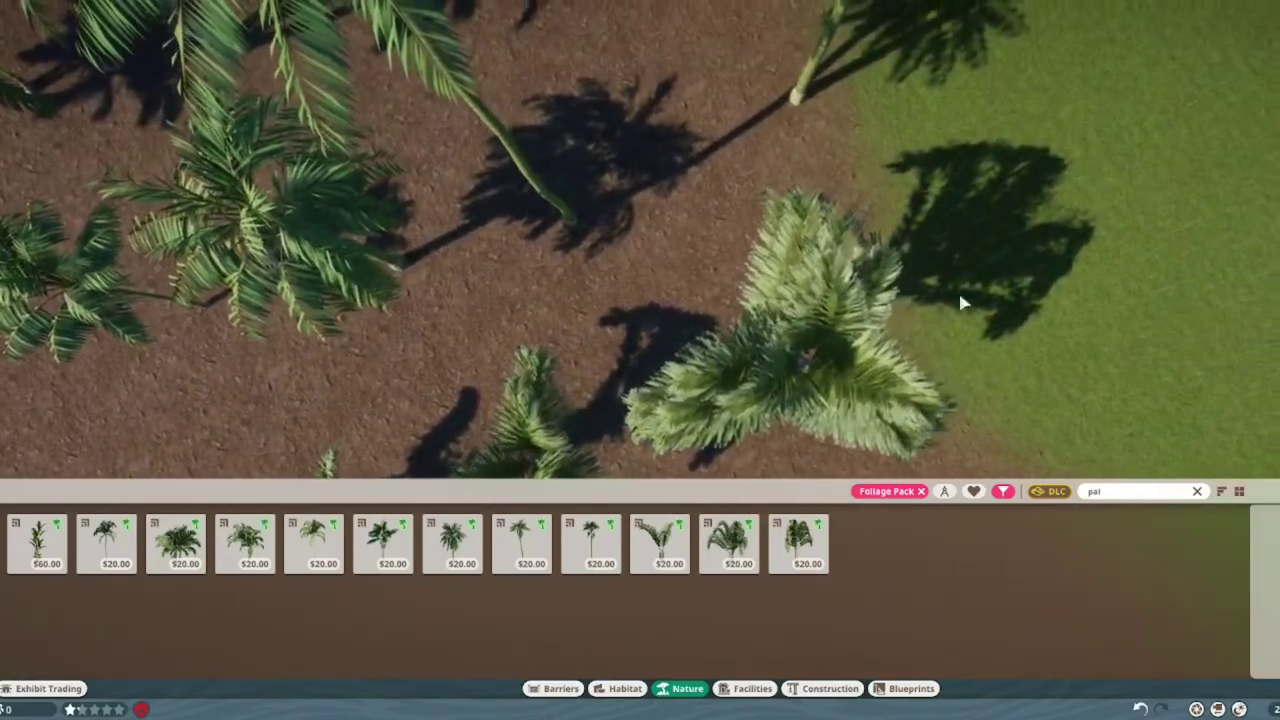
key(q)
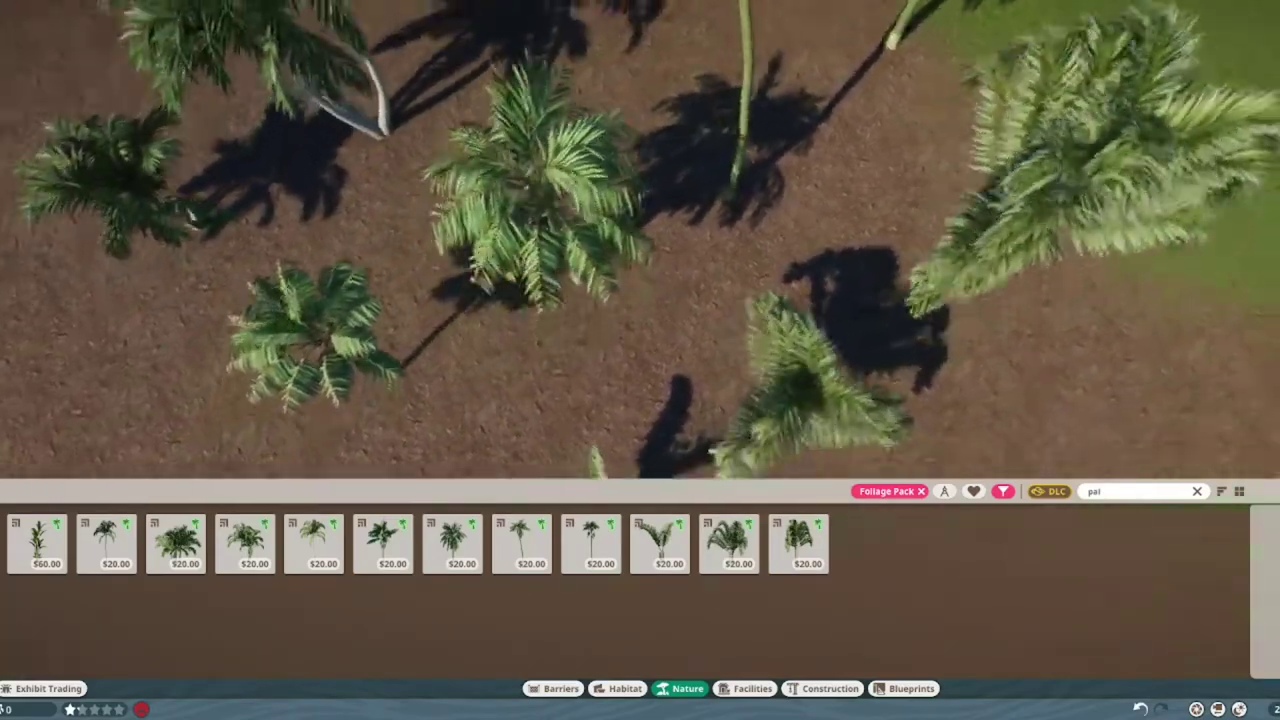
key(r)
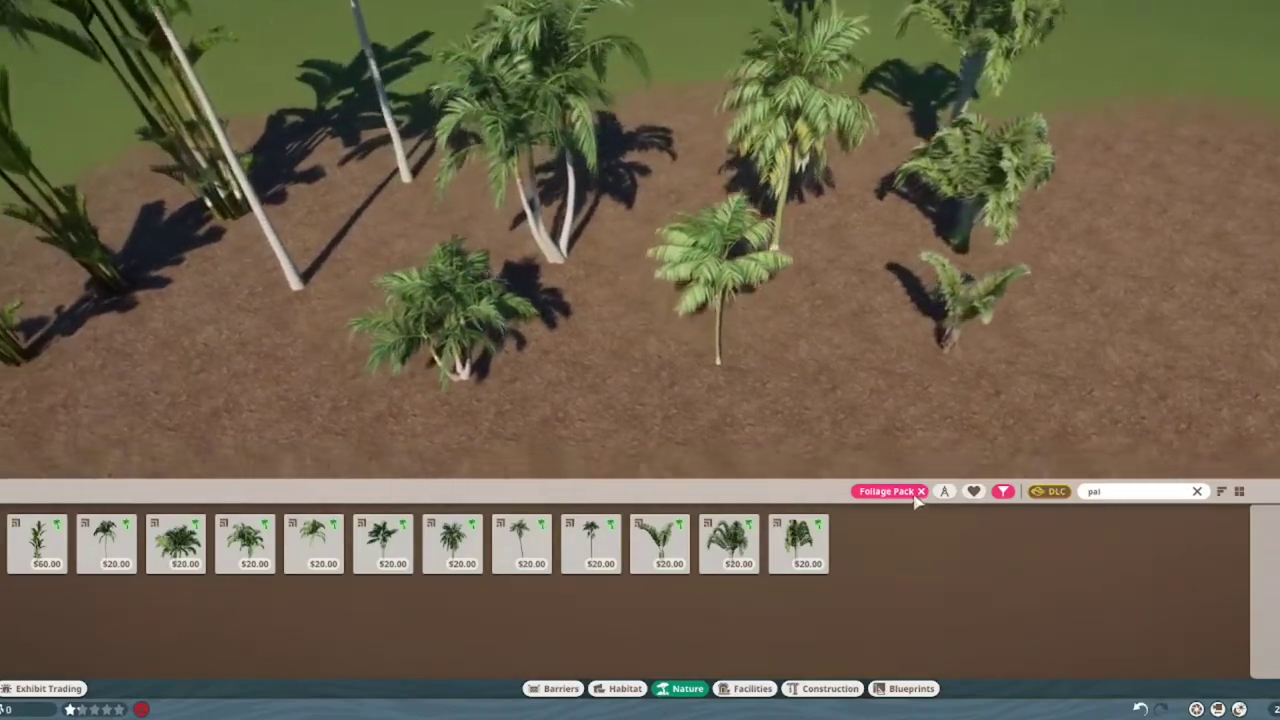
- Swap the Foliage Pack filter for Grassland, clear the 'pal' search, and pick Dry Fever Tree 01
click(921, 491)
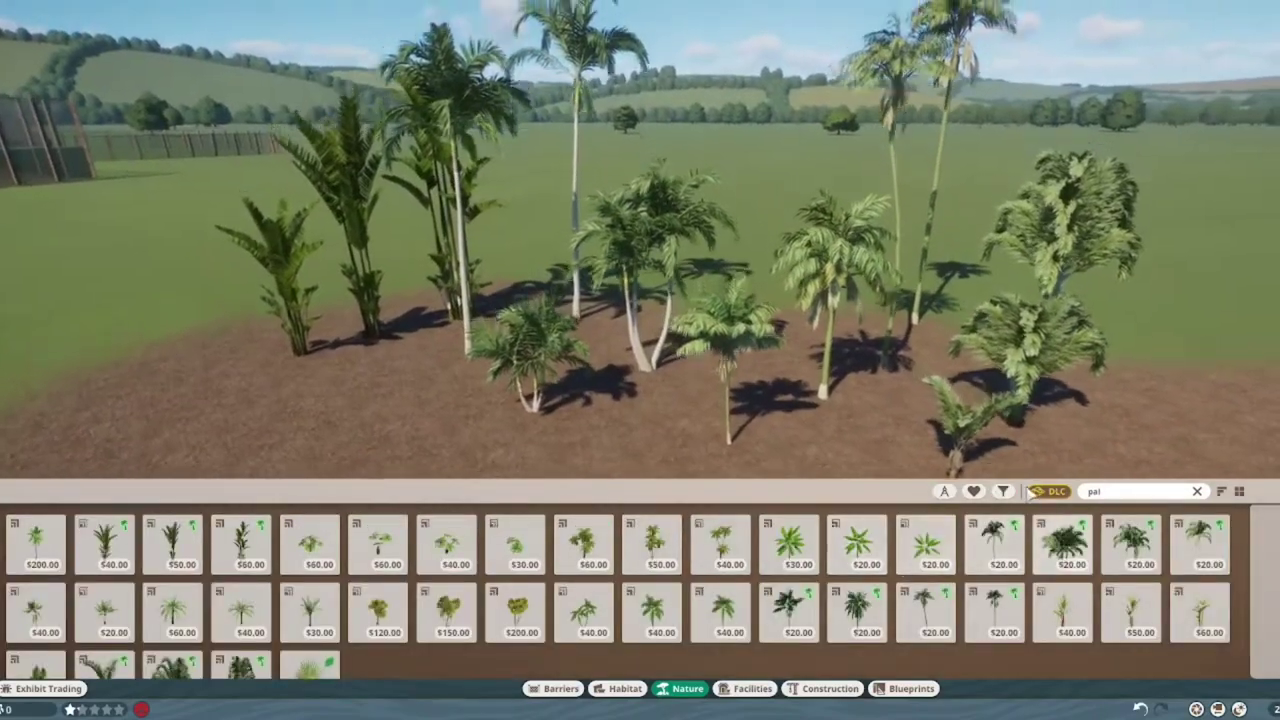
click(1003, 491)
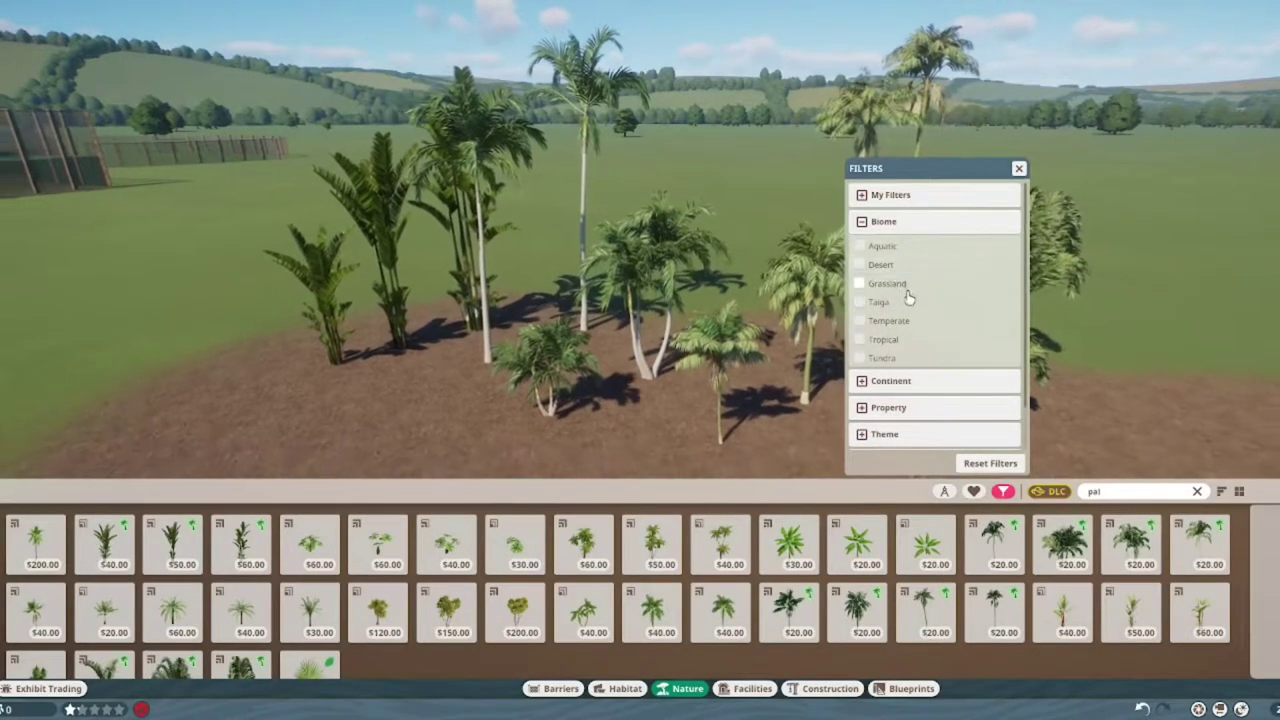
click(907, 288)
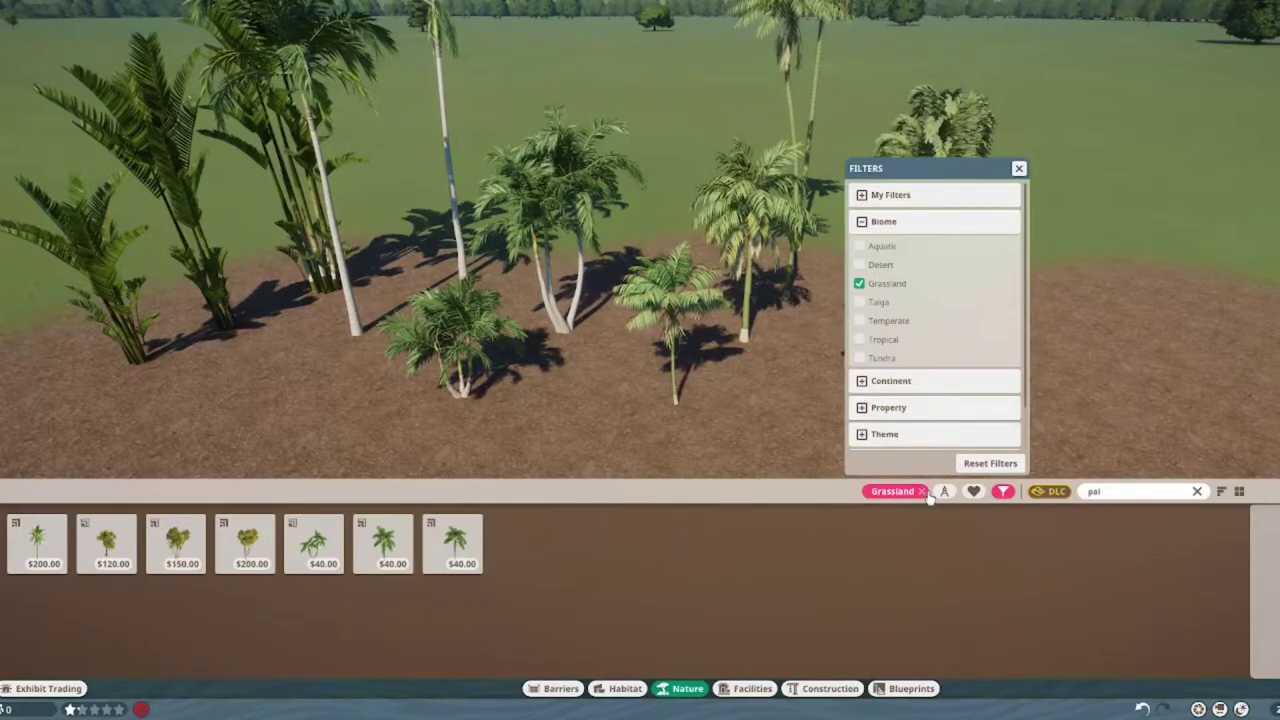
click(1197, 492)
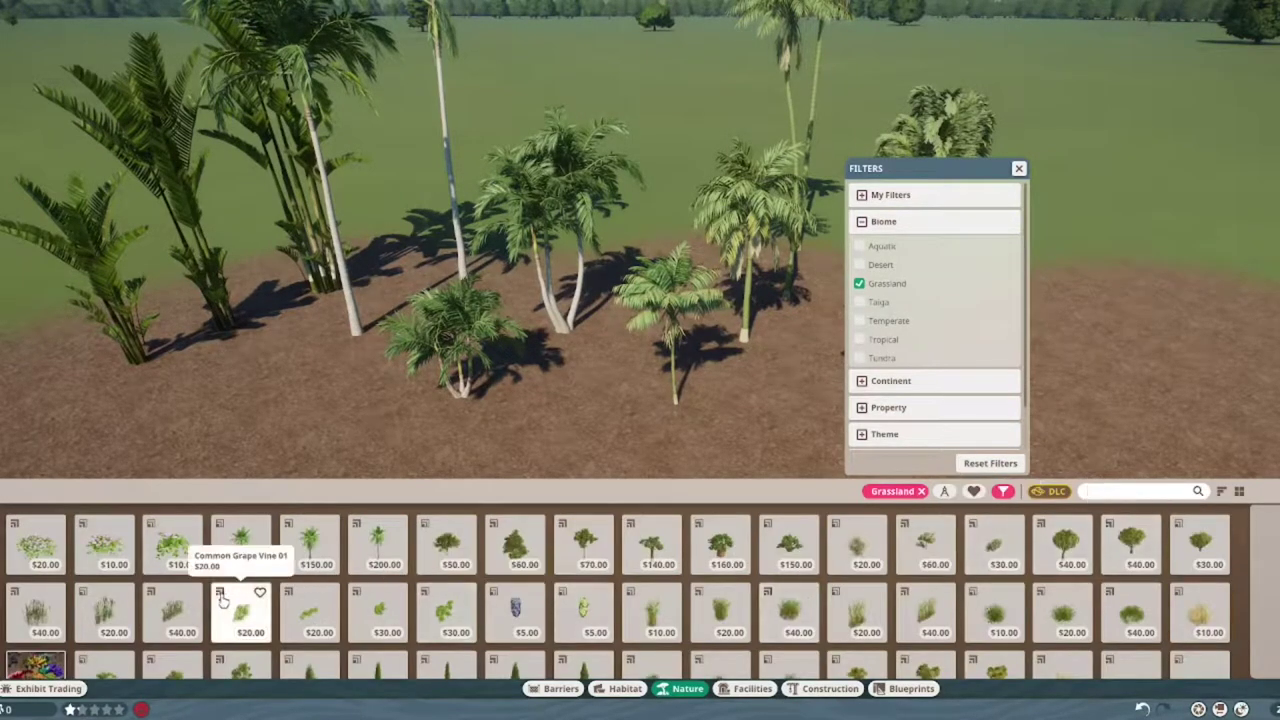
scroll(224, 598, down, 1)
scroll(231, 598, down, 3)
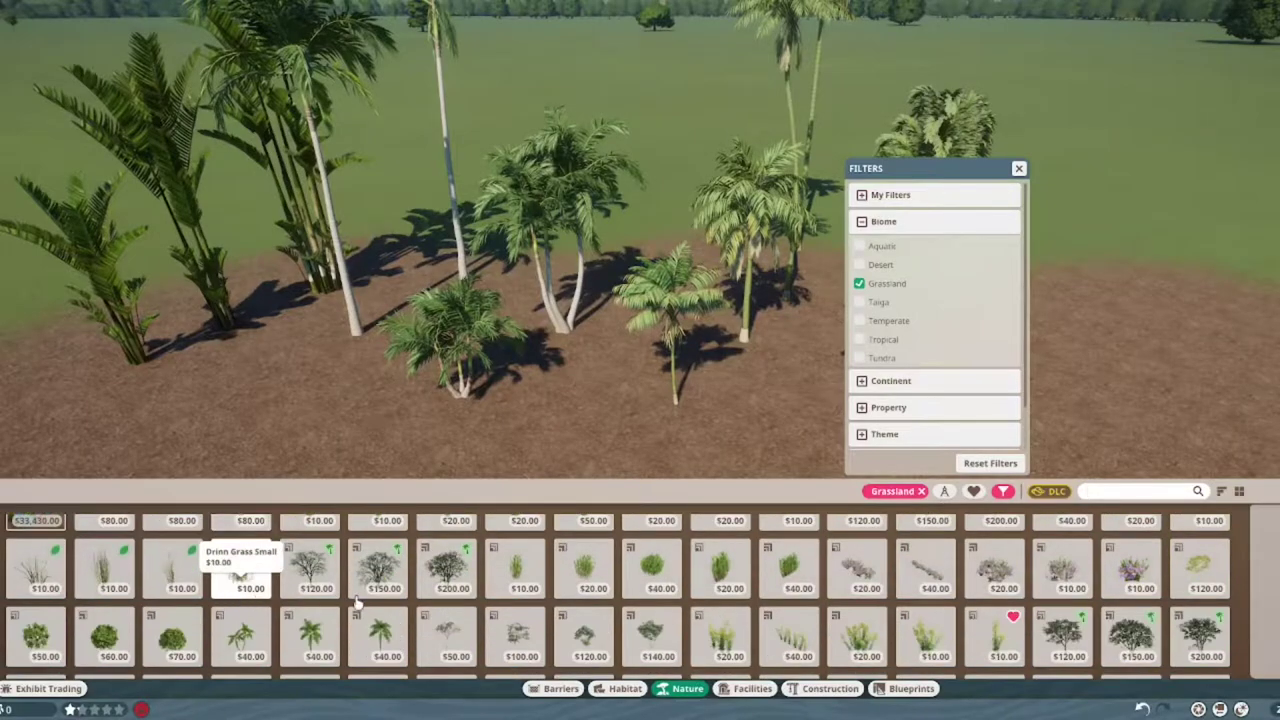
scroll(310, 572, down, 3)
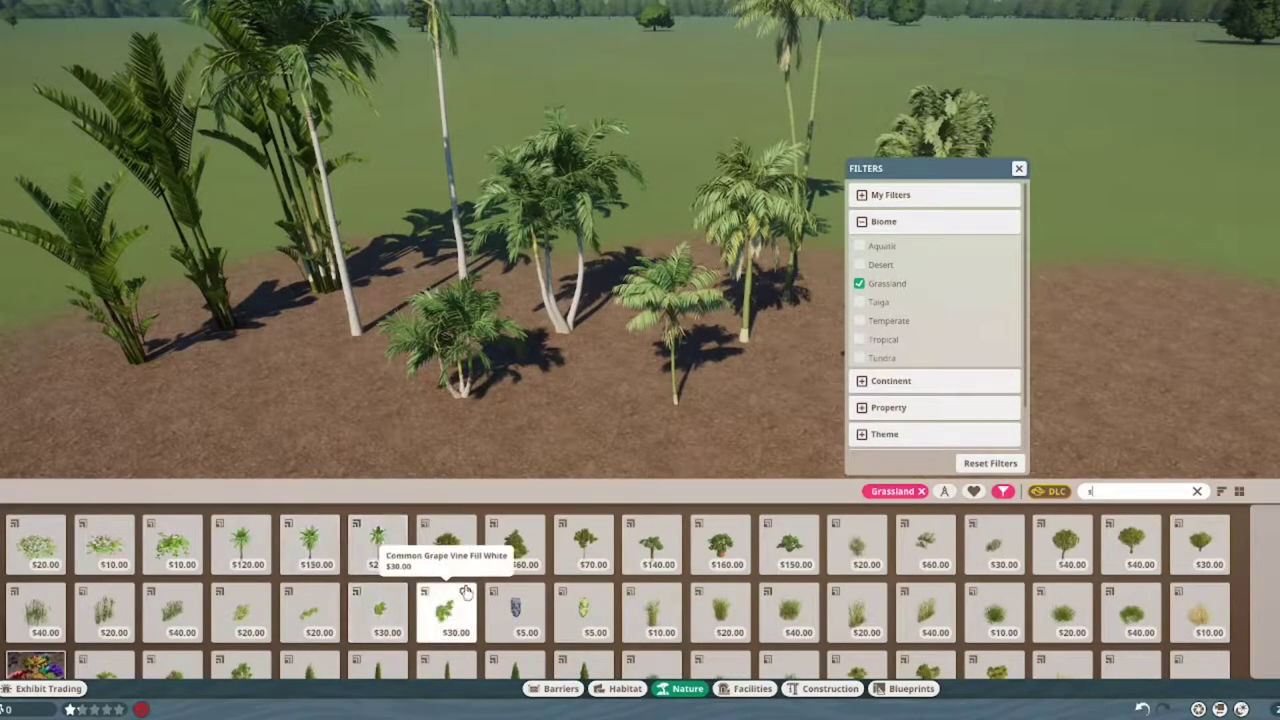
scroll(466, 591, down, 2)
click(1197, 491)
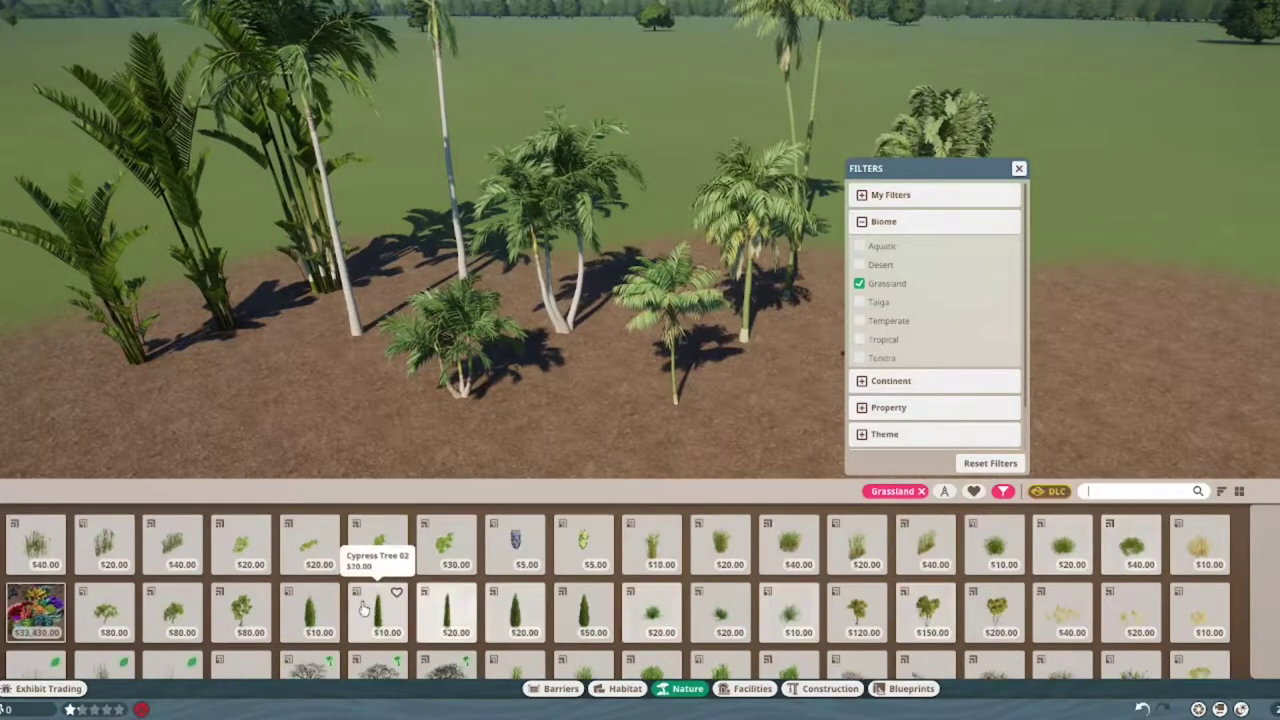
scroll(385, 625, down, 2)
click(310, 600)
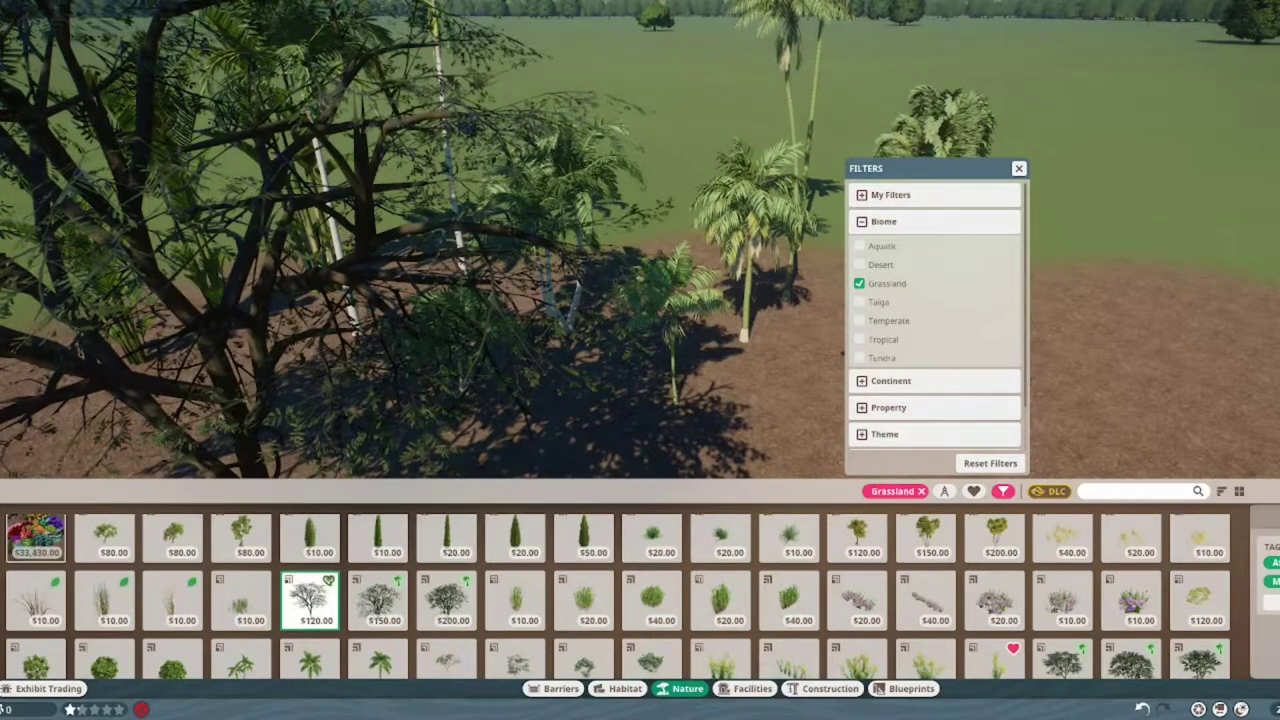
- Plant two Dry Fever Trees beside the palm patch, ending with Dry Fever Tree 03 selected
key(e)
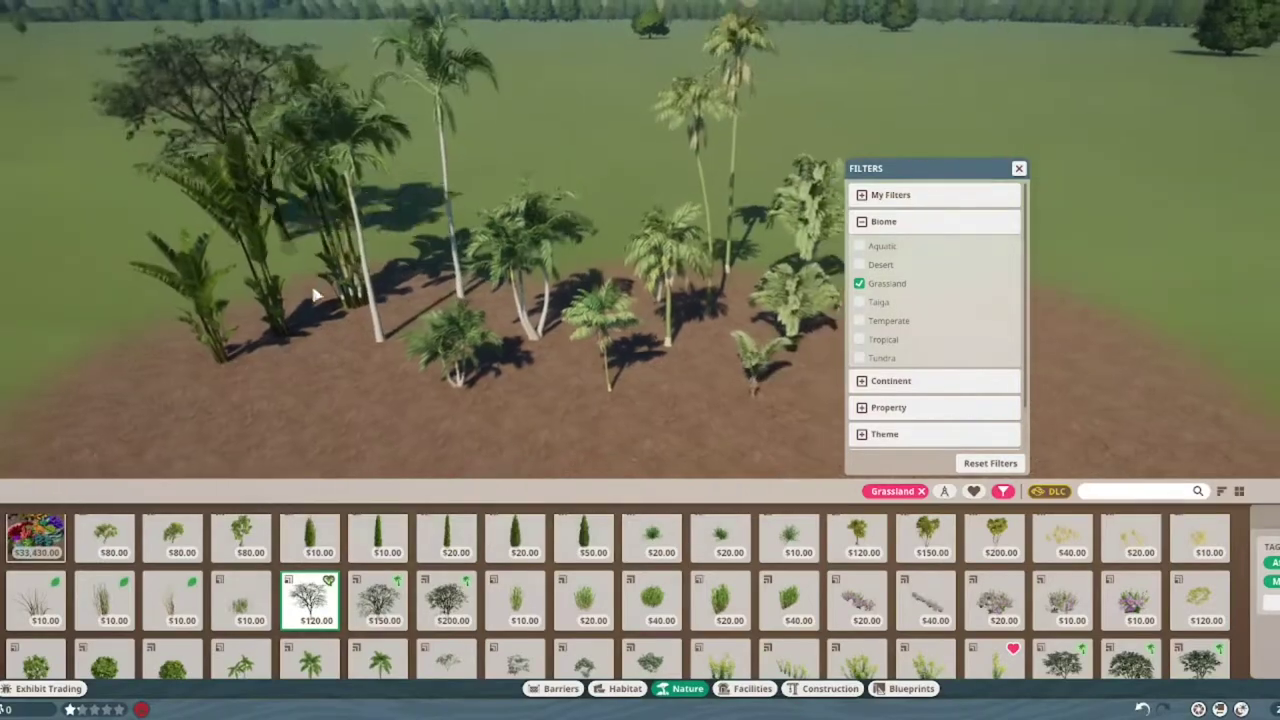
key(e)
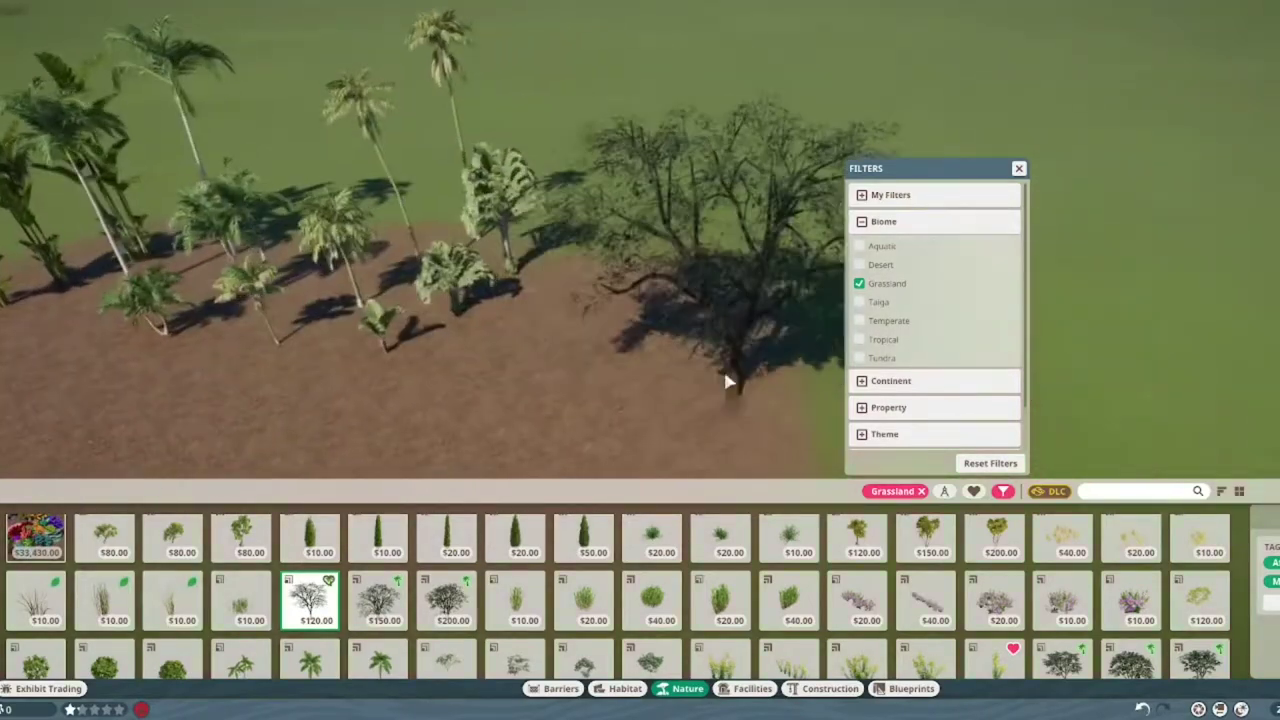
key(e)
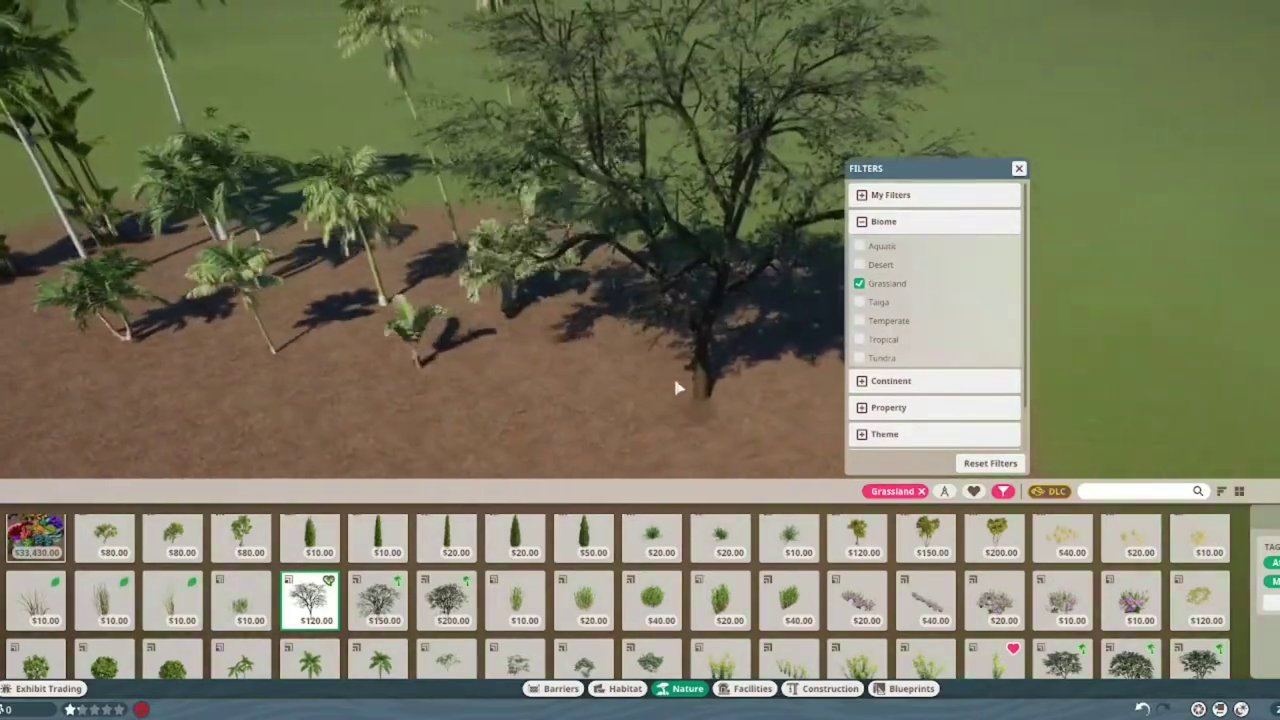
key(e)
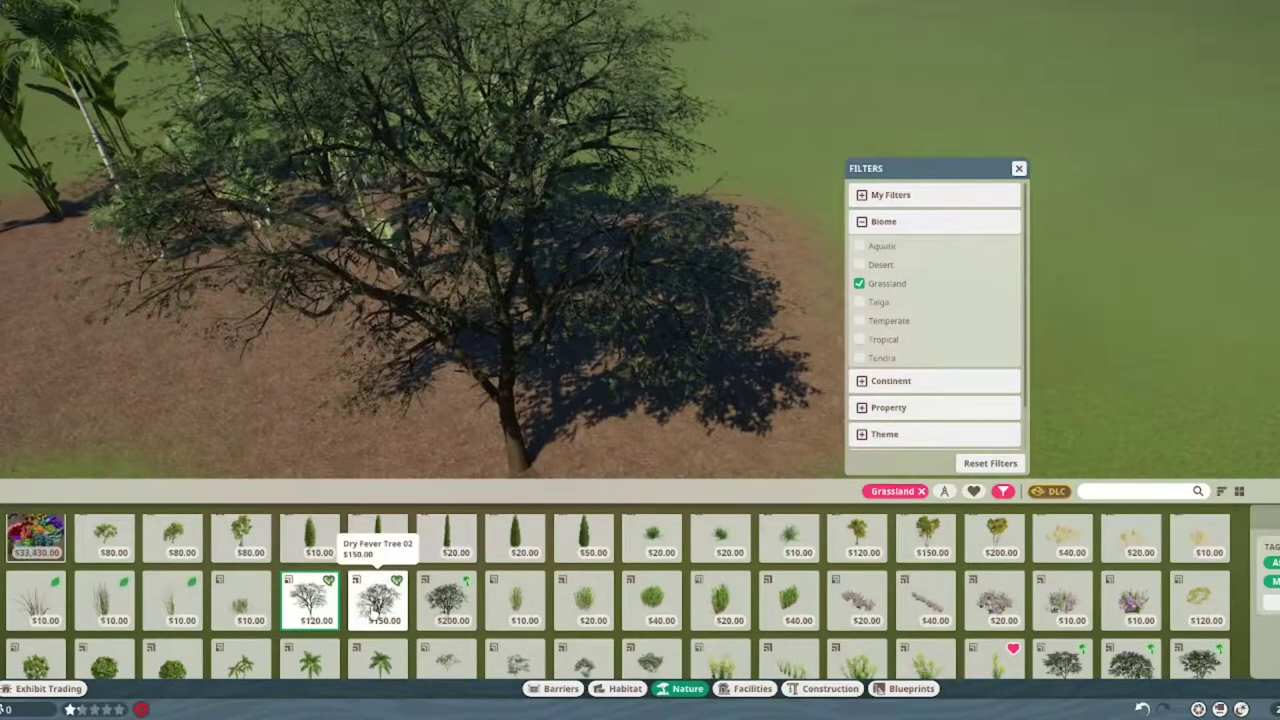
click(375, 618)
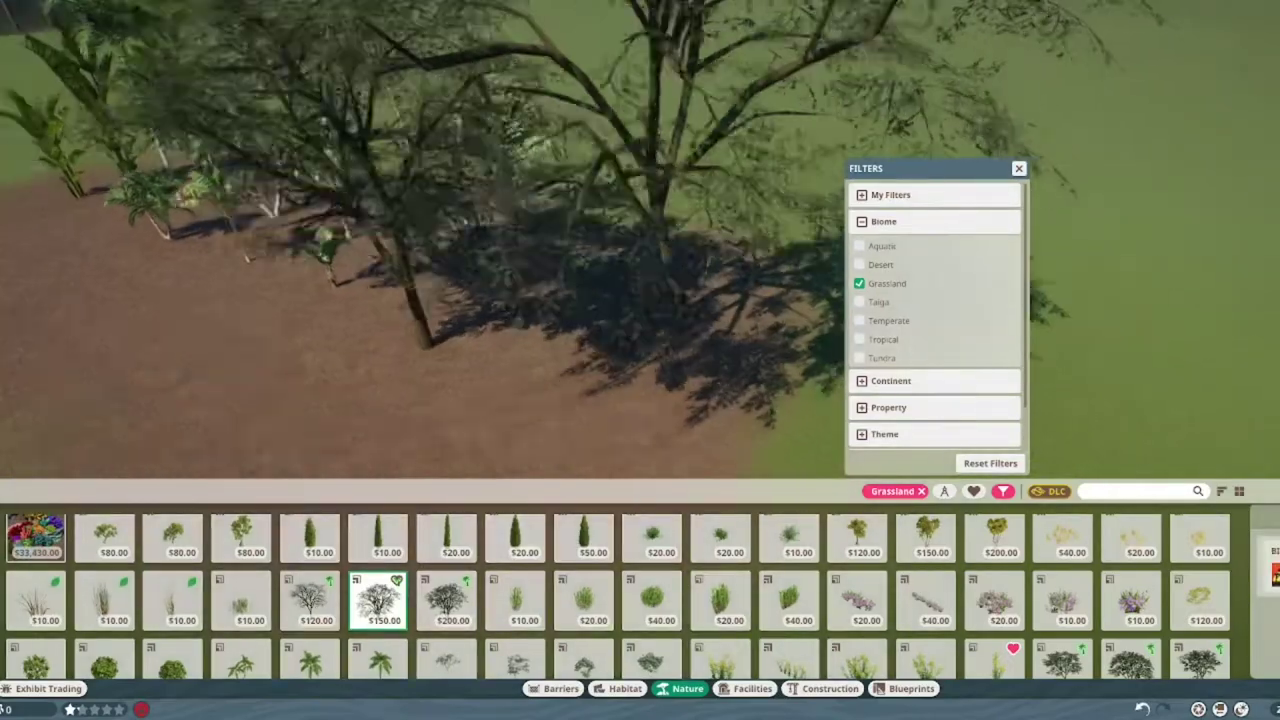
scroll(711, 307, down, 2)
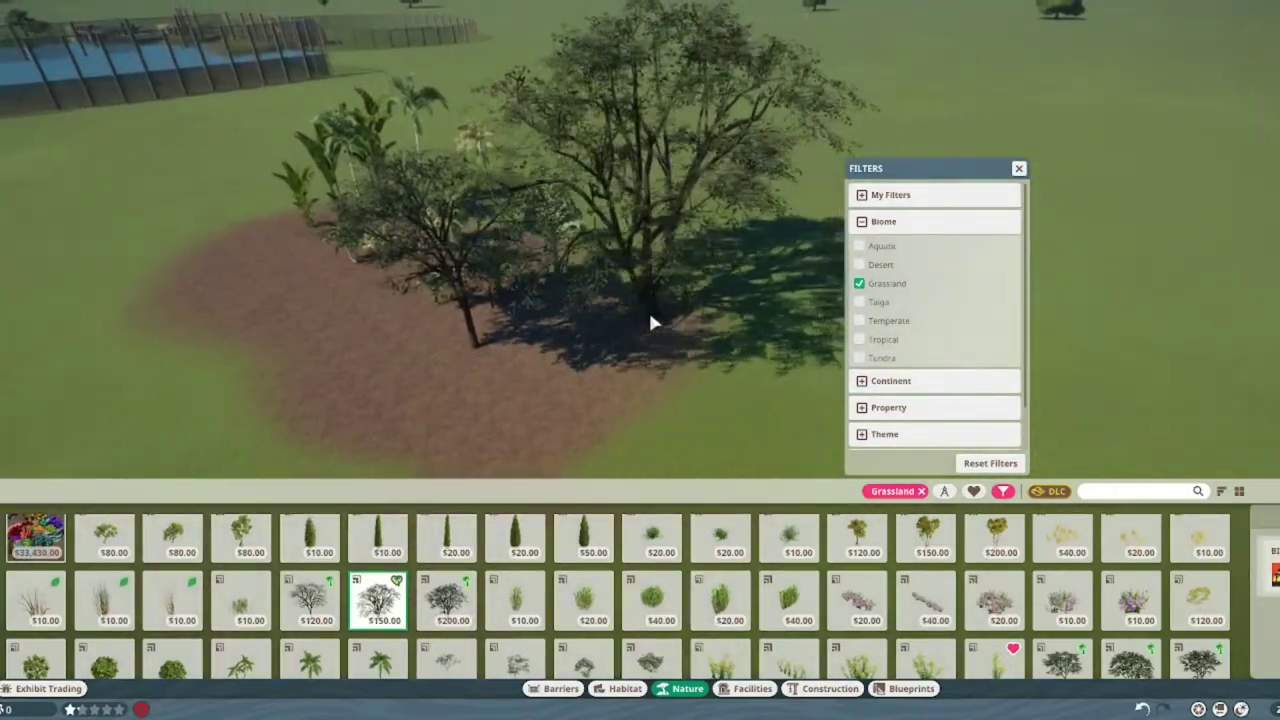
click(447, 600)
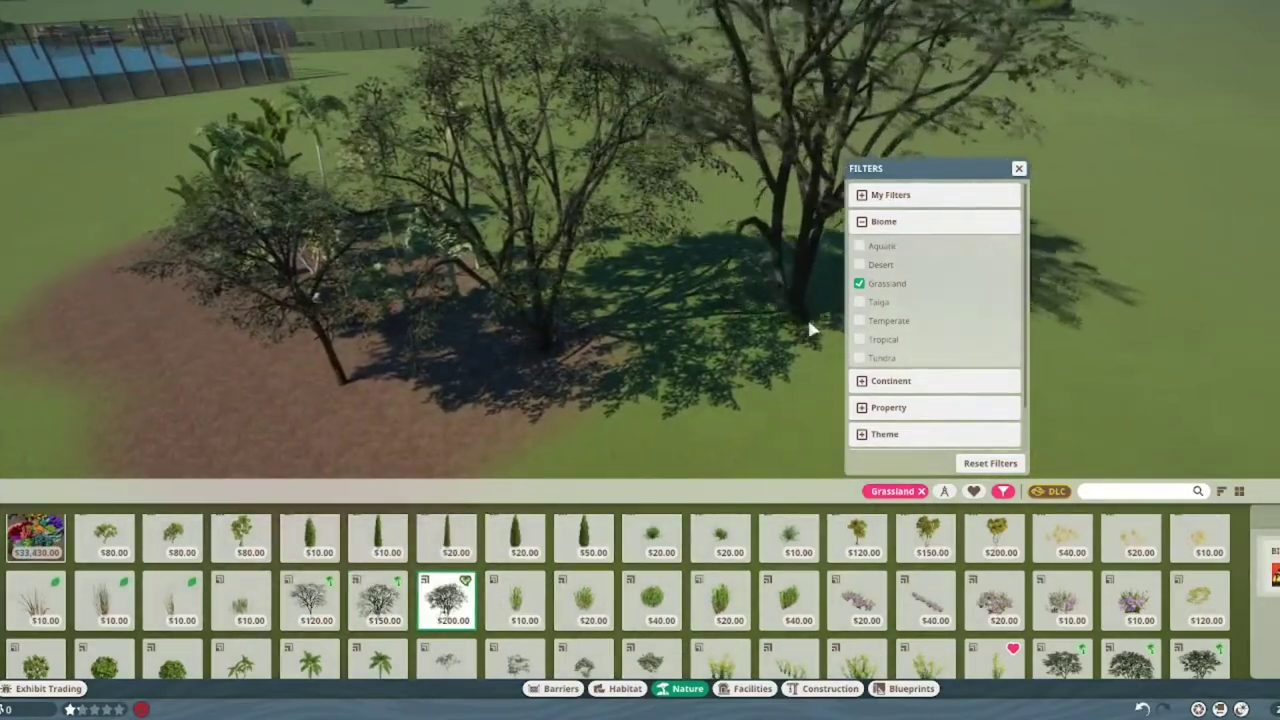
click(810, 324)
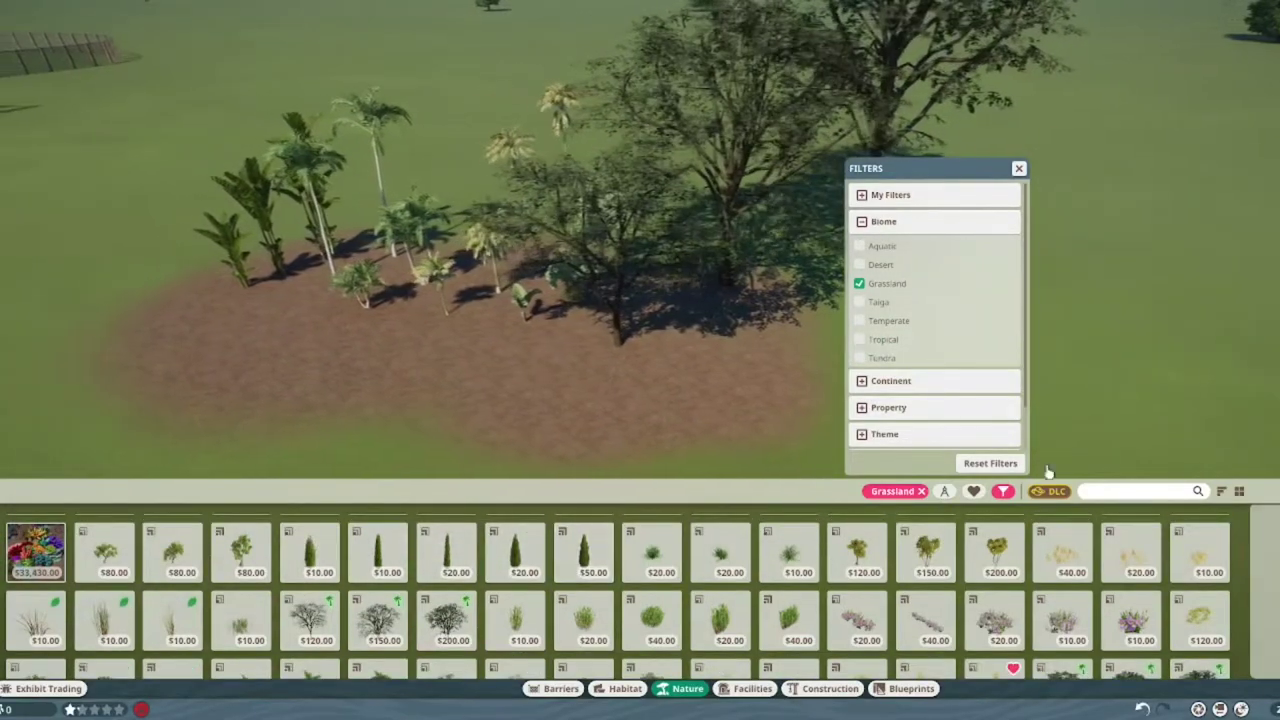
click(398, 632)
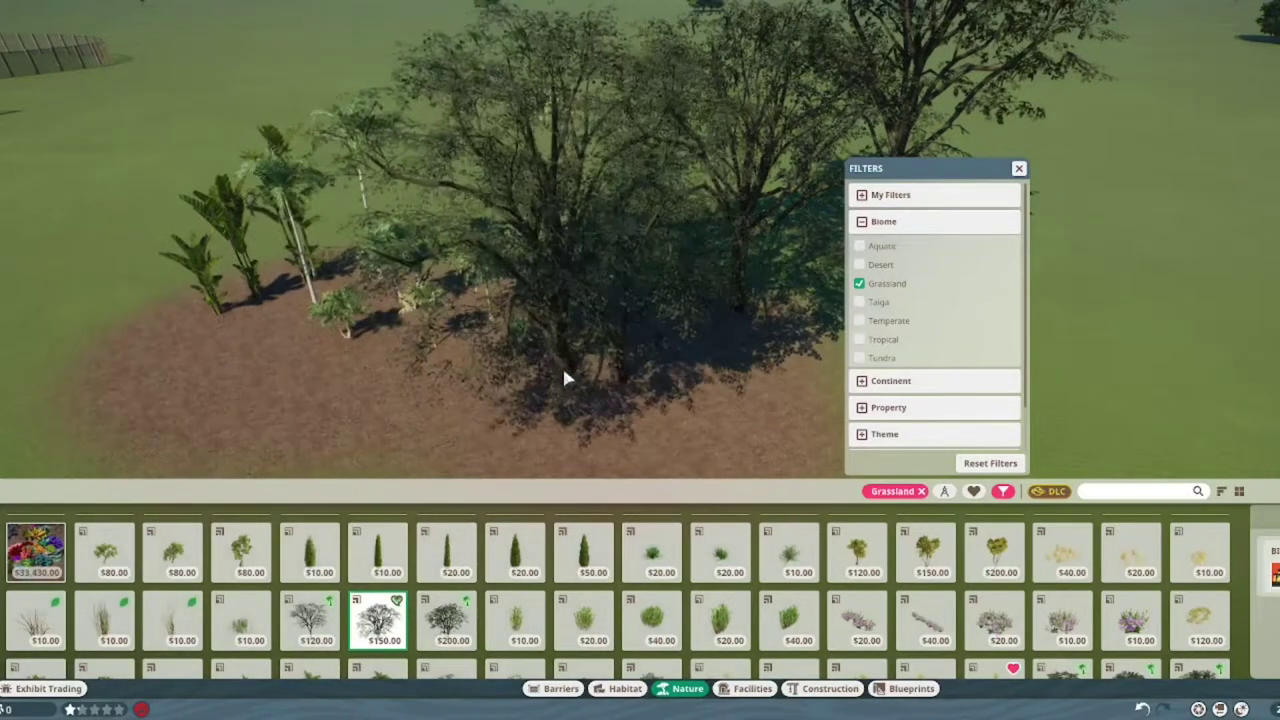
click(546, 322)
click(463, 628)
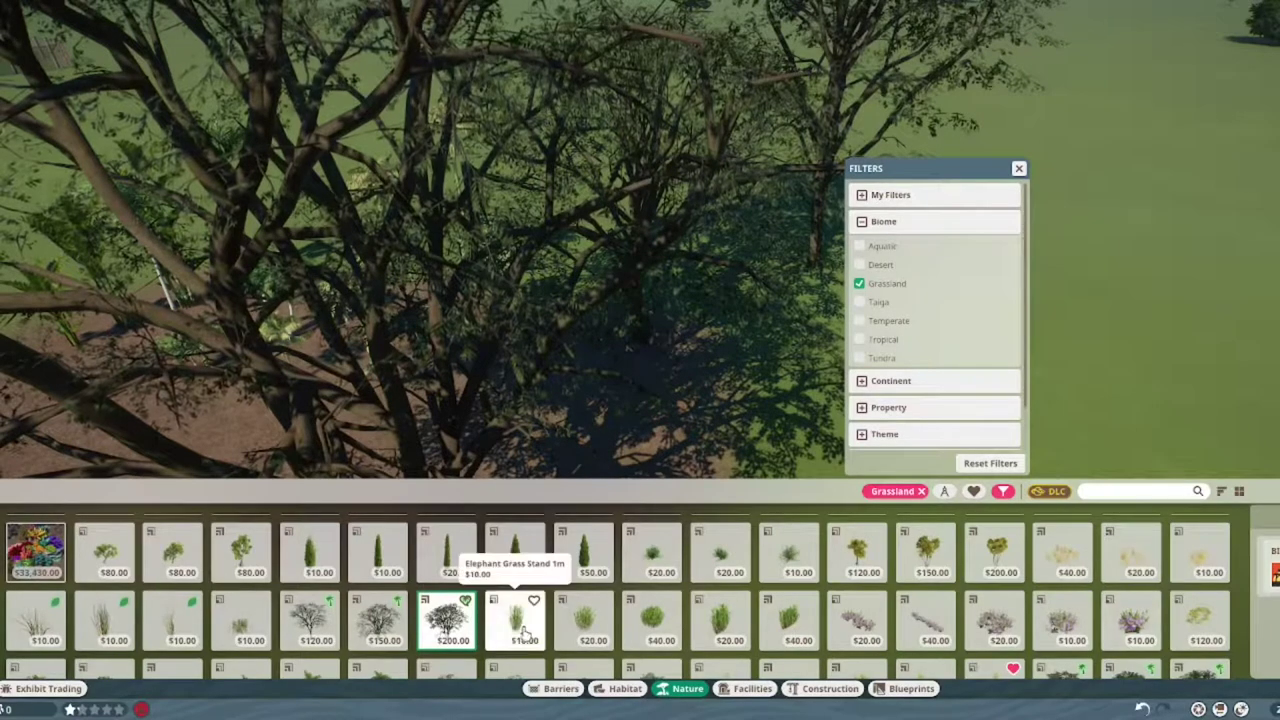
scroll(520, 630, down, 1)
scroll(410, 610, down, 1)
scroll(410, 610, down, 1)
scroll(407, 612, down, 1)
scroll(450, 615, up, 1)
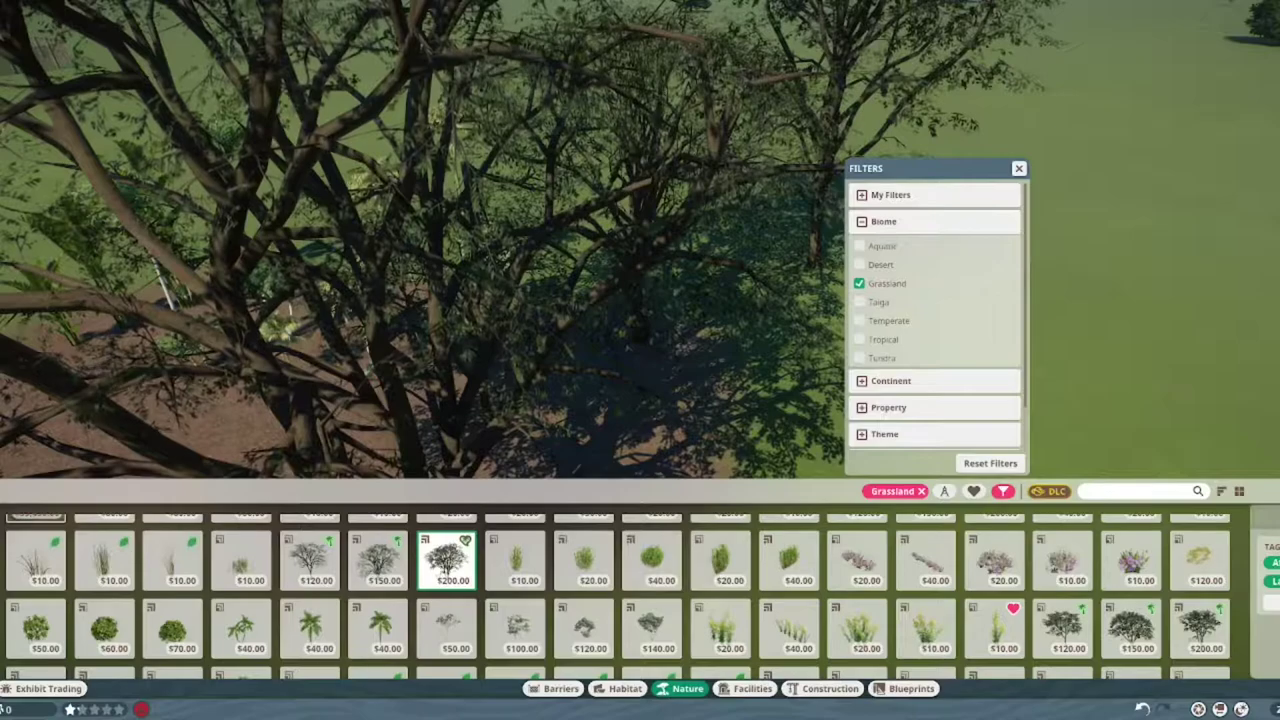
- Add the Foliage Pack filter chip and drop the Grassland biome filter
click(968, 550)
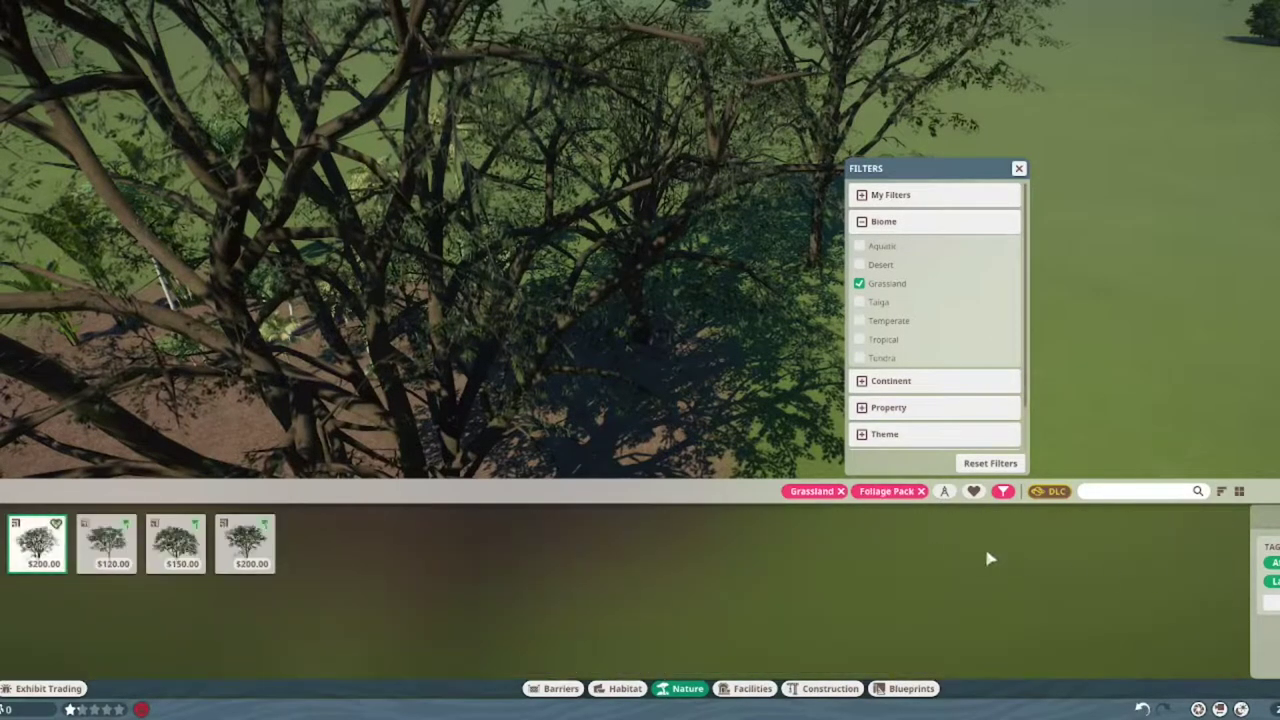
click(921, 492)
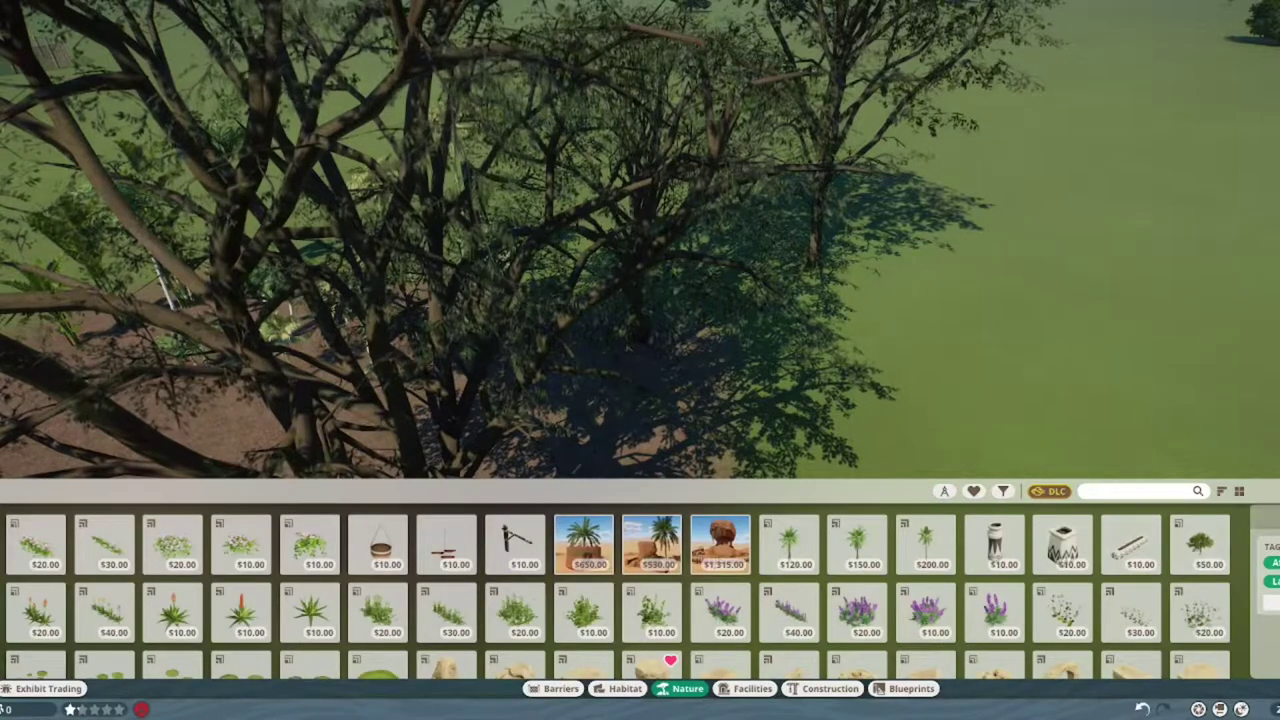
scroll(194, 326, down, 5)
scroll(194, 326, down, 5)
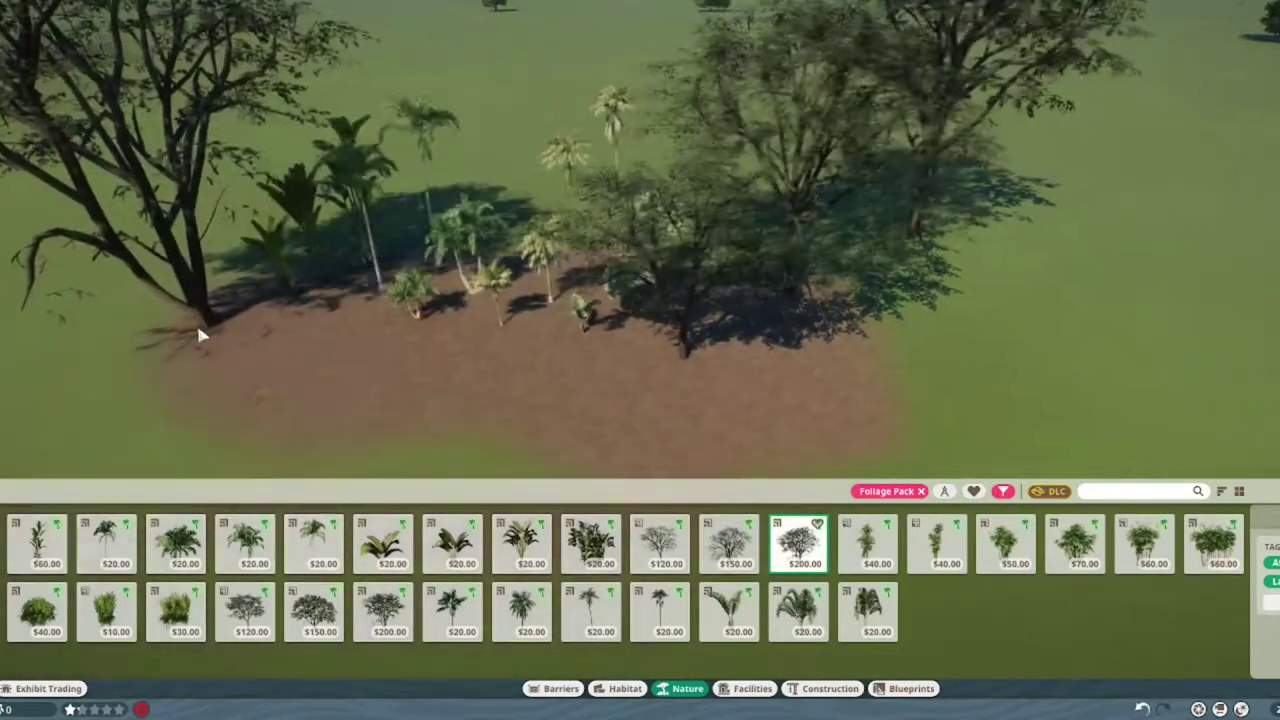
- Preview Bird of Paradise 01 through 04 on the dirt patch, then cancel placement
click(375, 560)
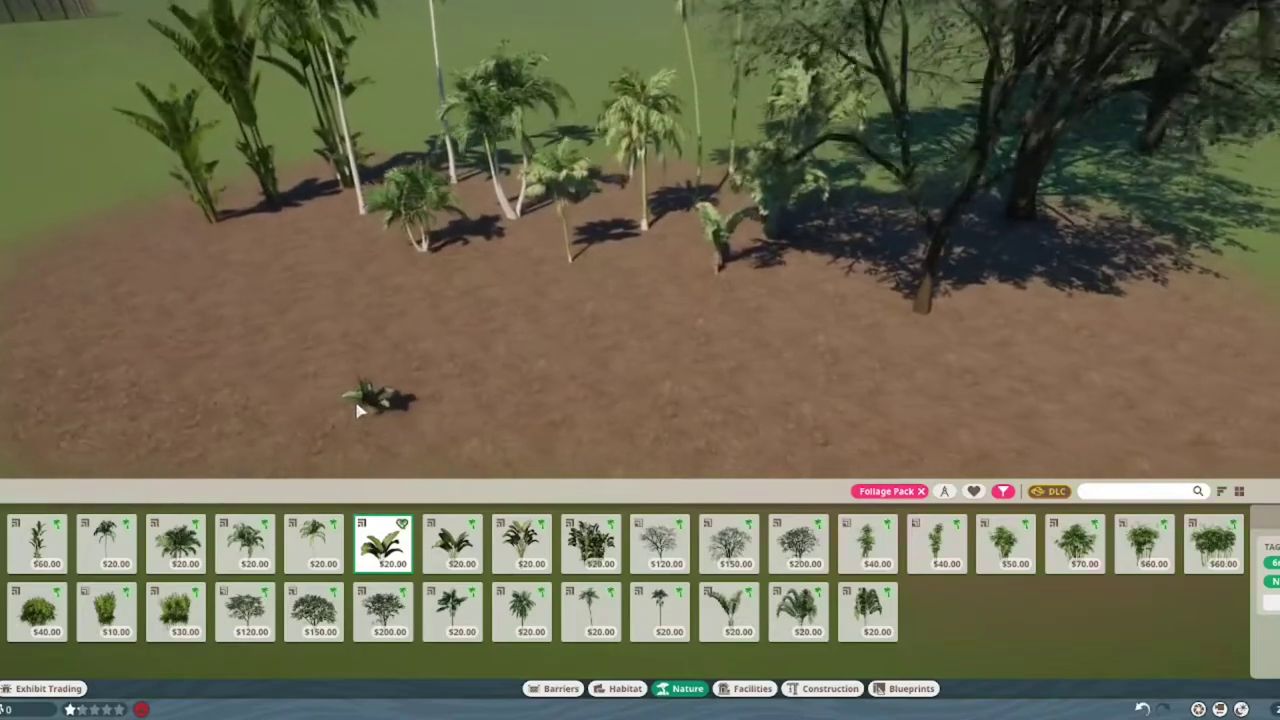
scroll(350, 400, up, 5)
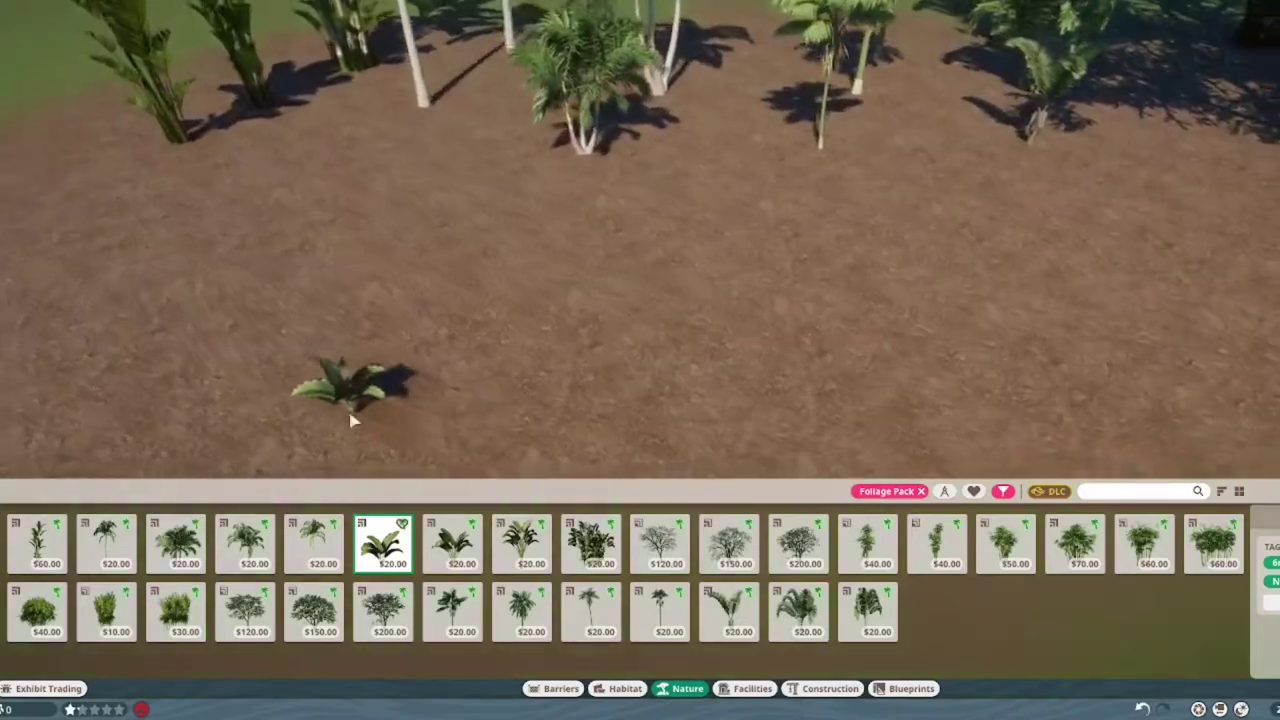
key(a)
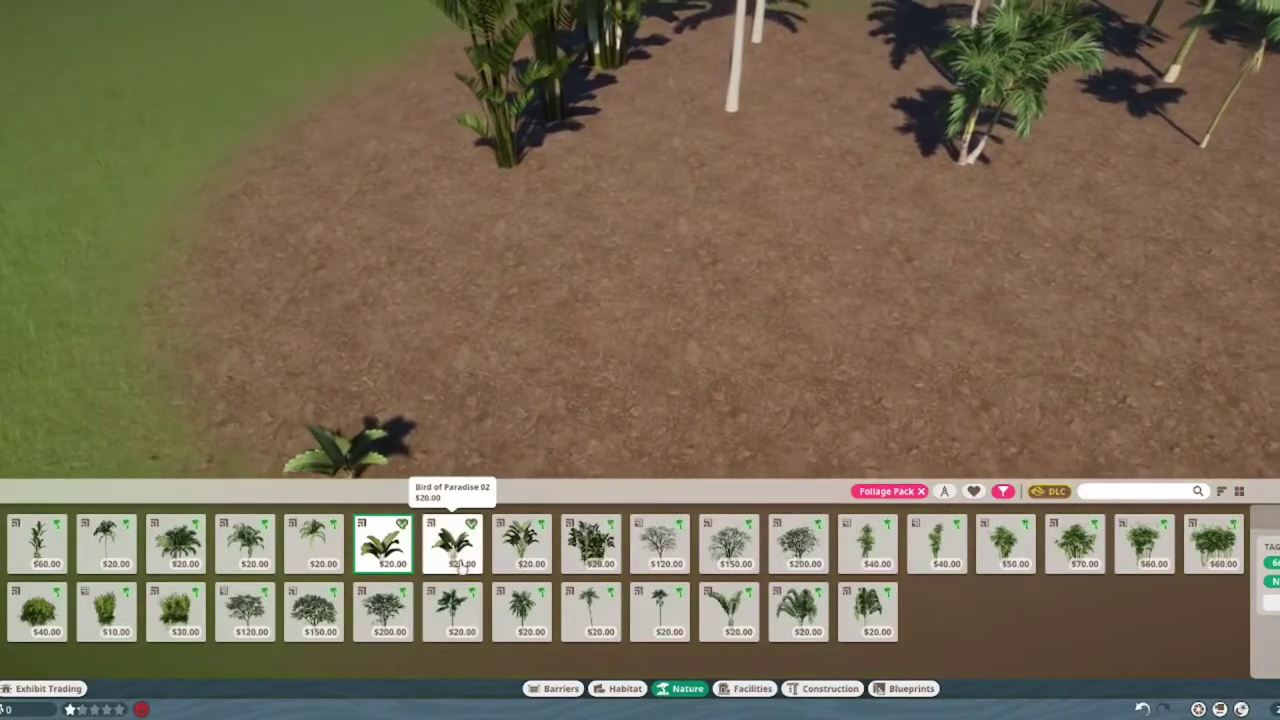
click(462, 565)
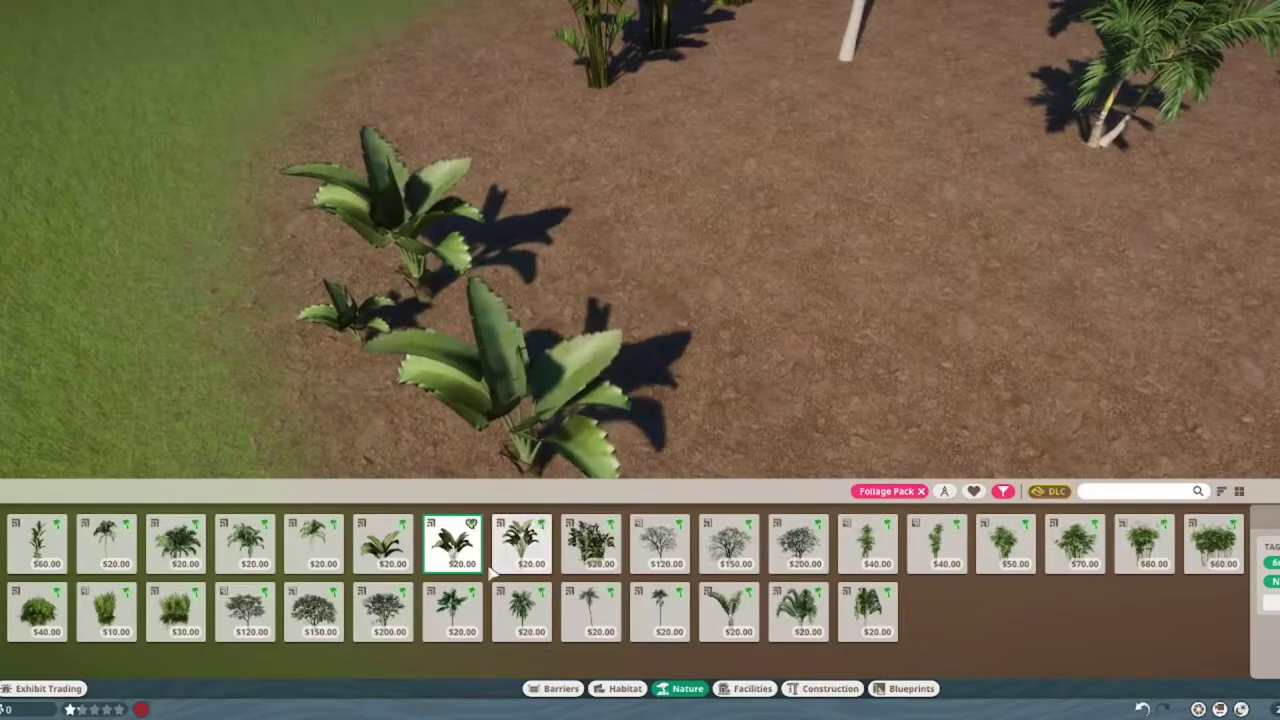
click(521, 545)
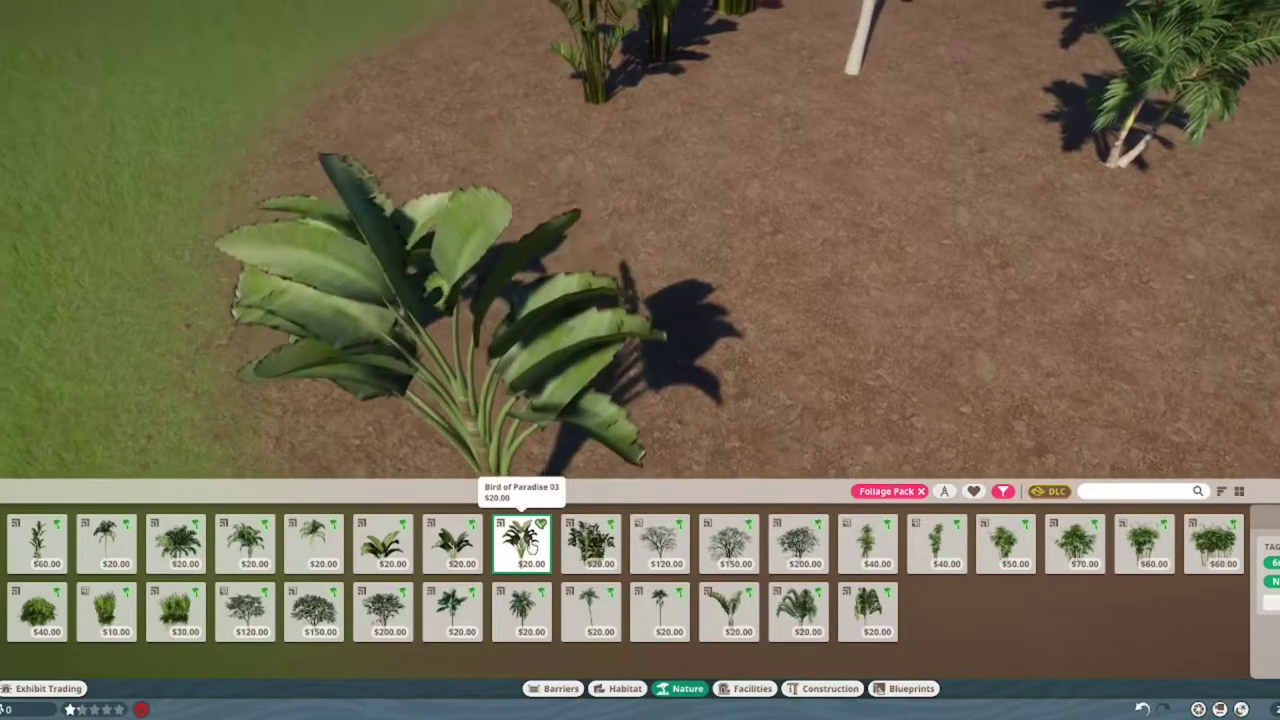
scroll(485, 343, down, 5)
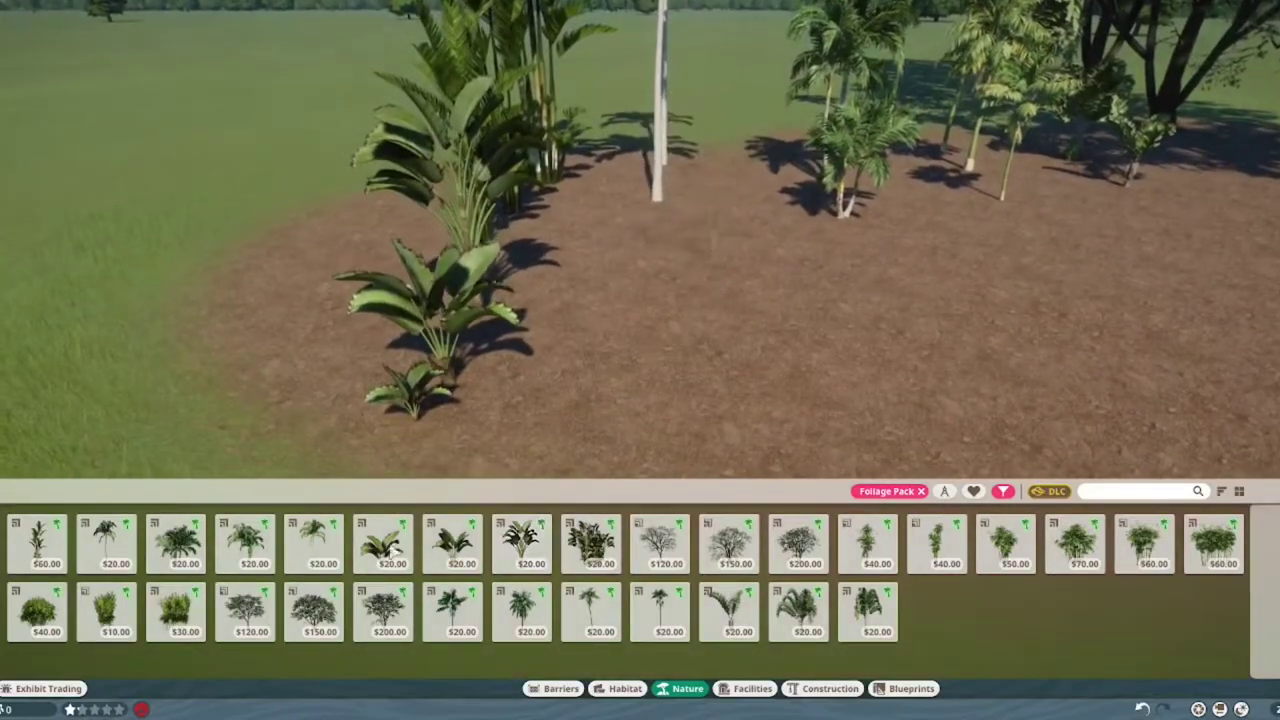
key(d)
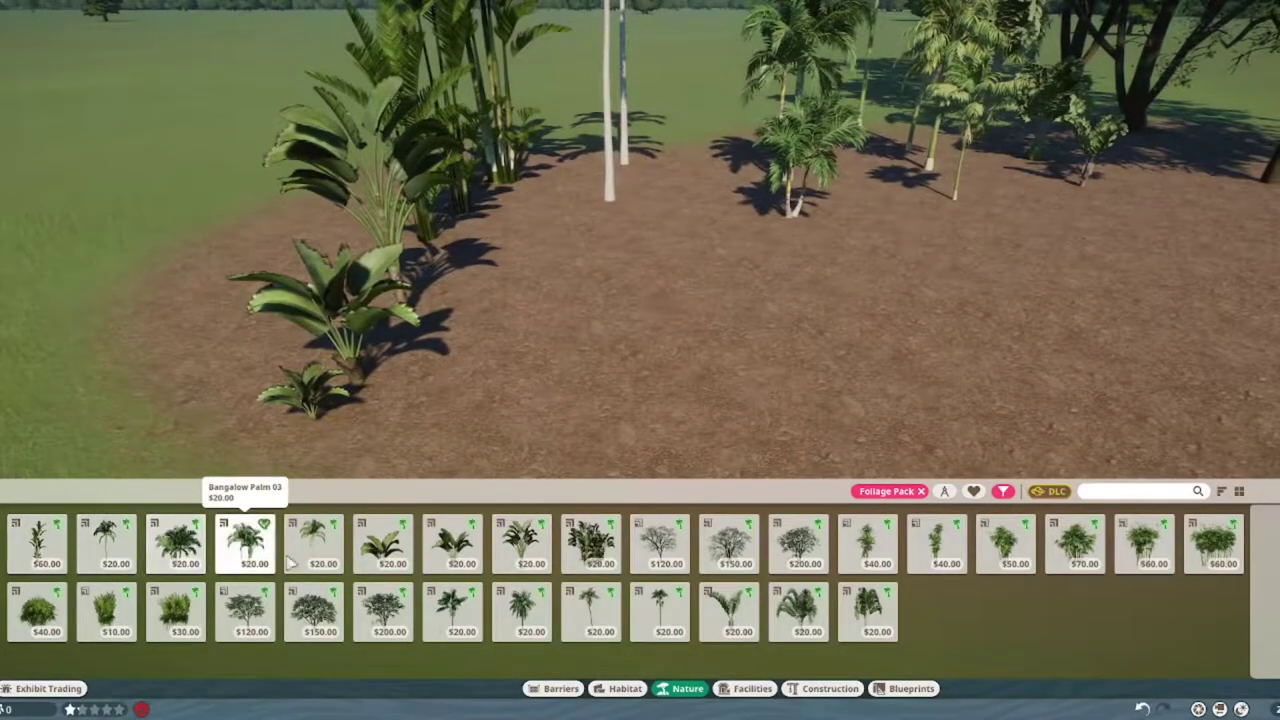
click(588, 558)
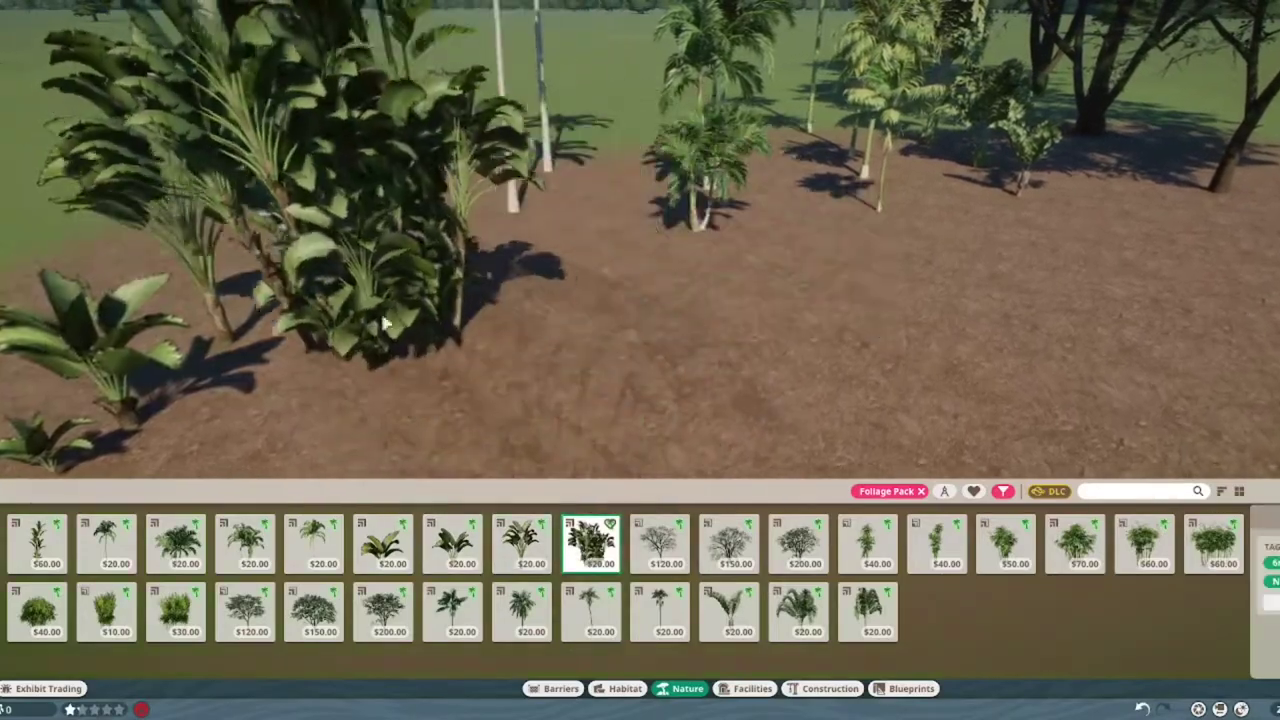
scroll(540, 255, up, 5)
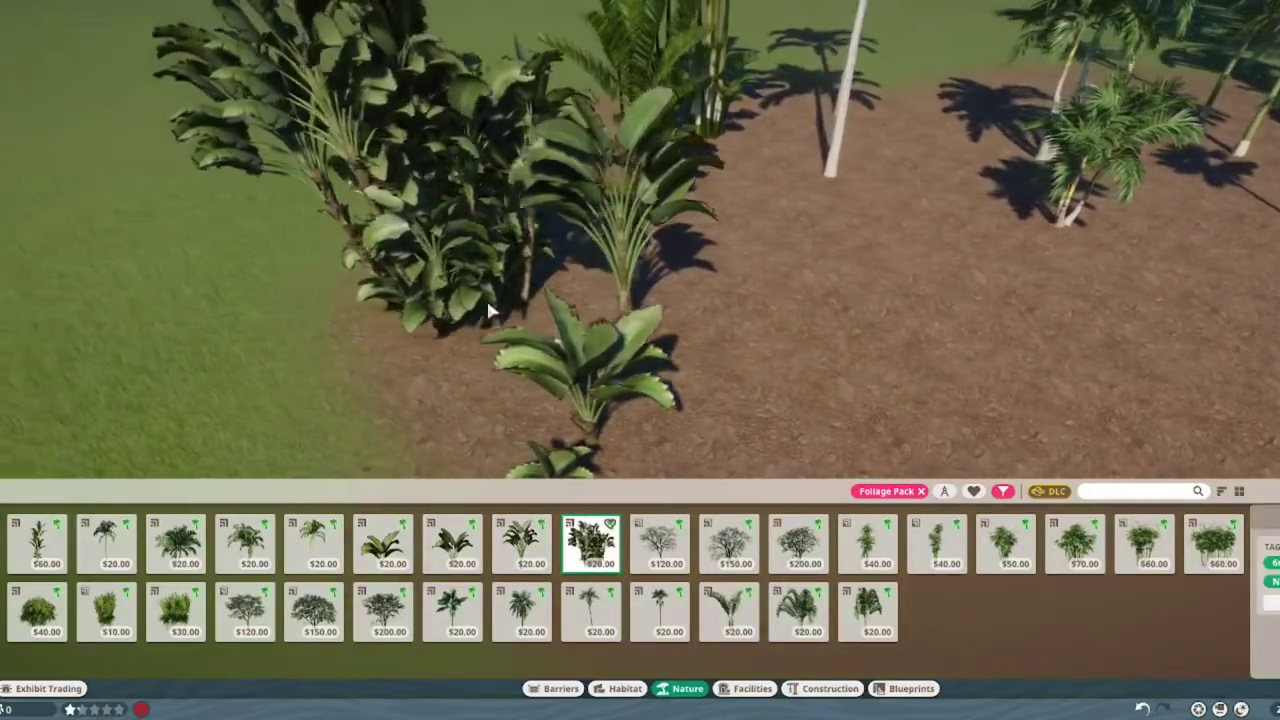
scroll(486, 310, up, 1)
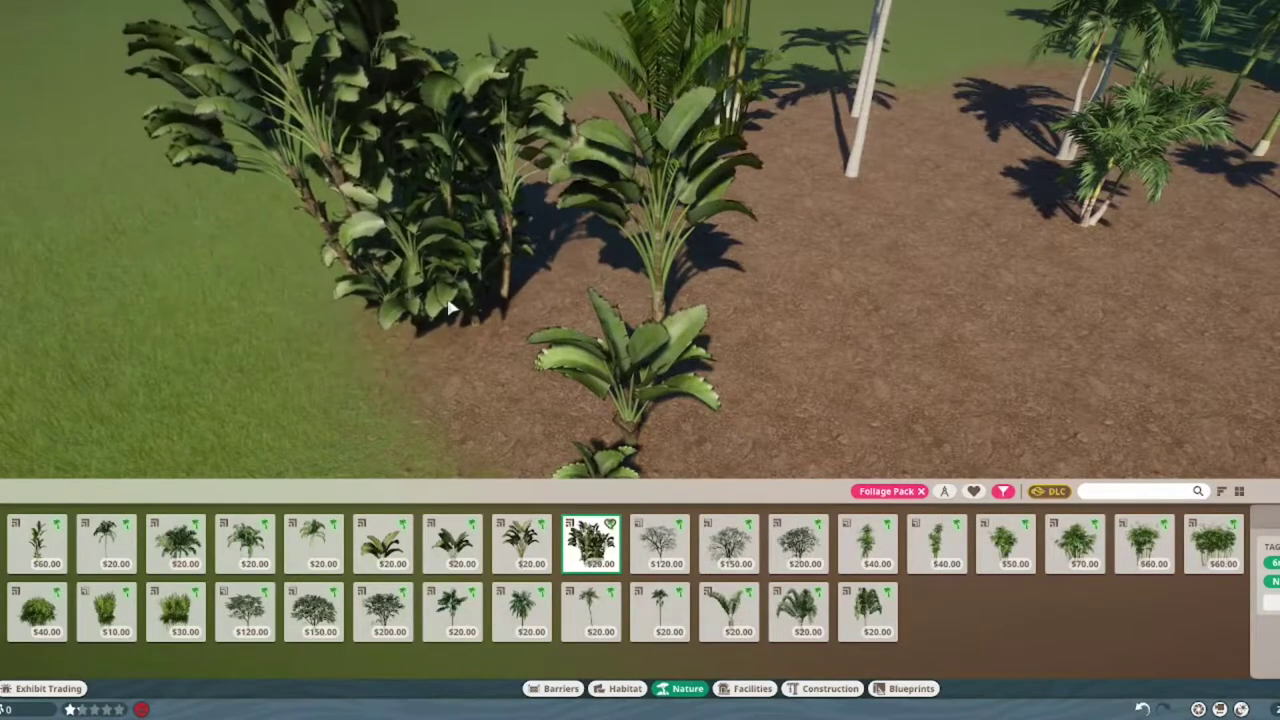
right_click(788, 369)
scroll(788, 369, down, 5)
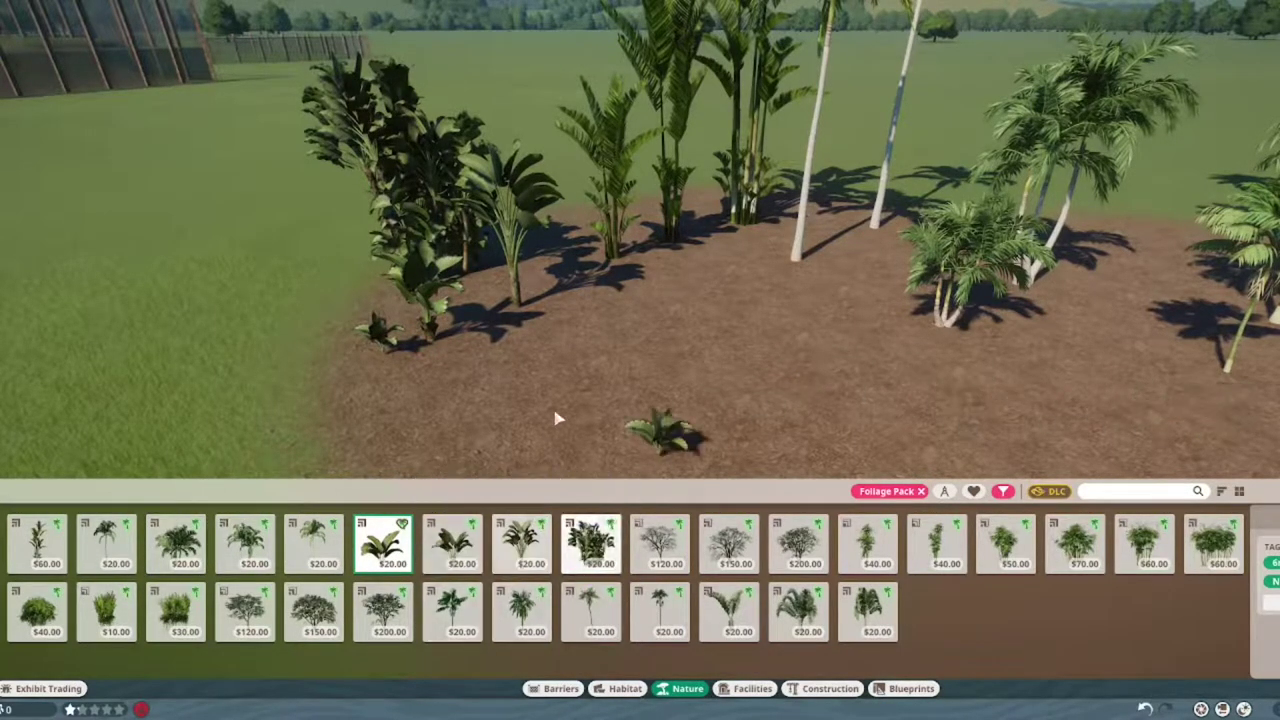
scroll(566, 409, up, 2)
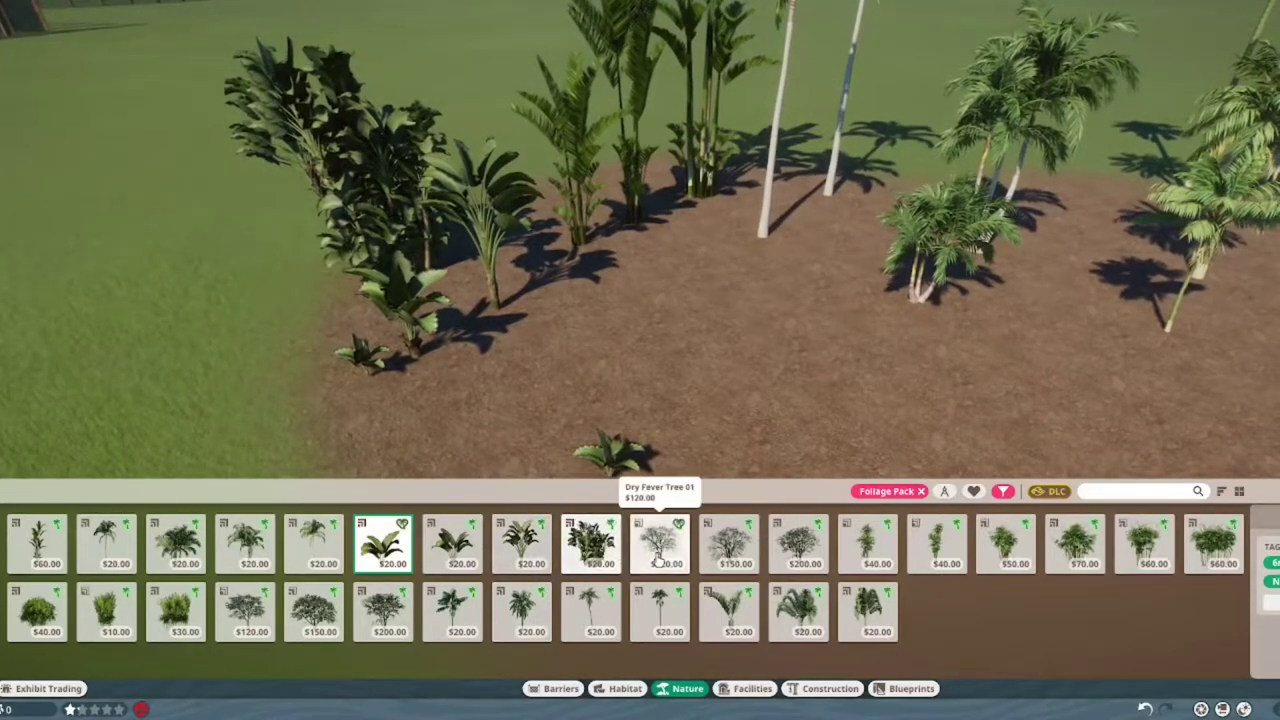
- Plant two Golden Bamboo 01 clumps plus the $70 and $60 bamboo varieties across the patch
click(862, 552)
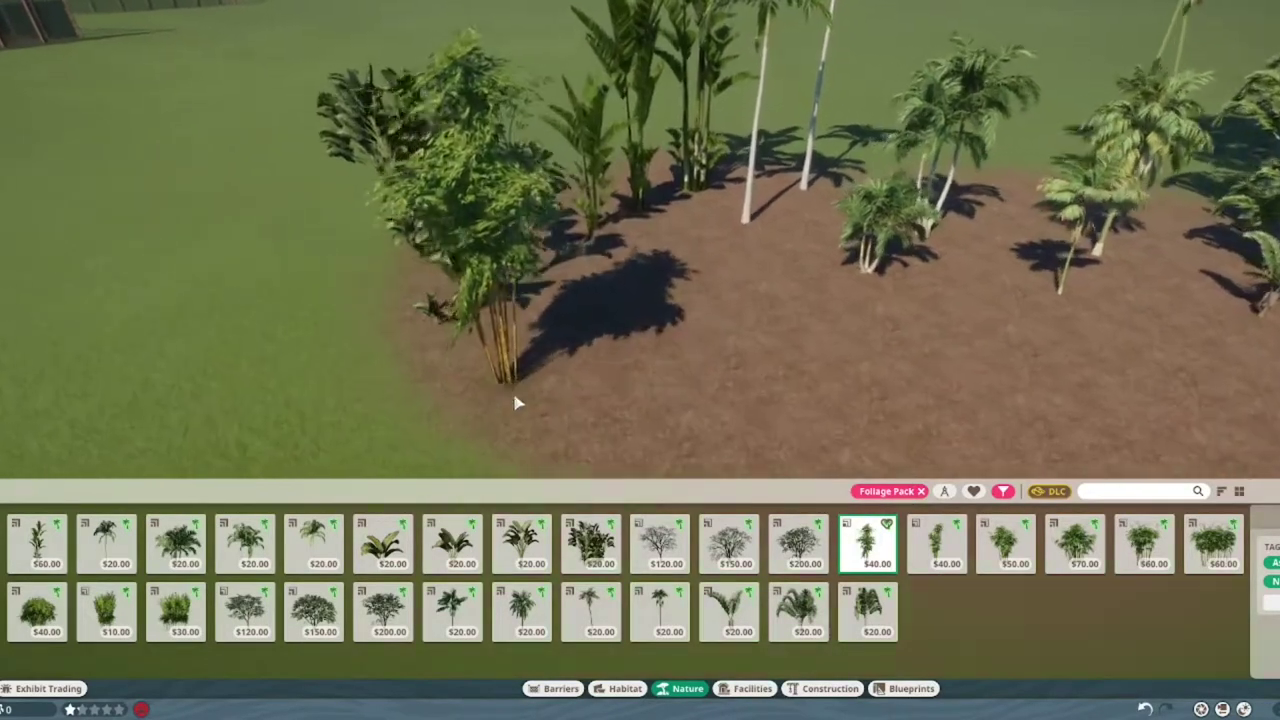
click(558, 443)
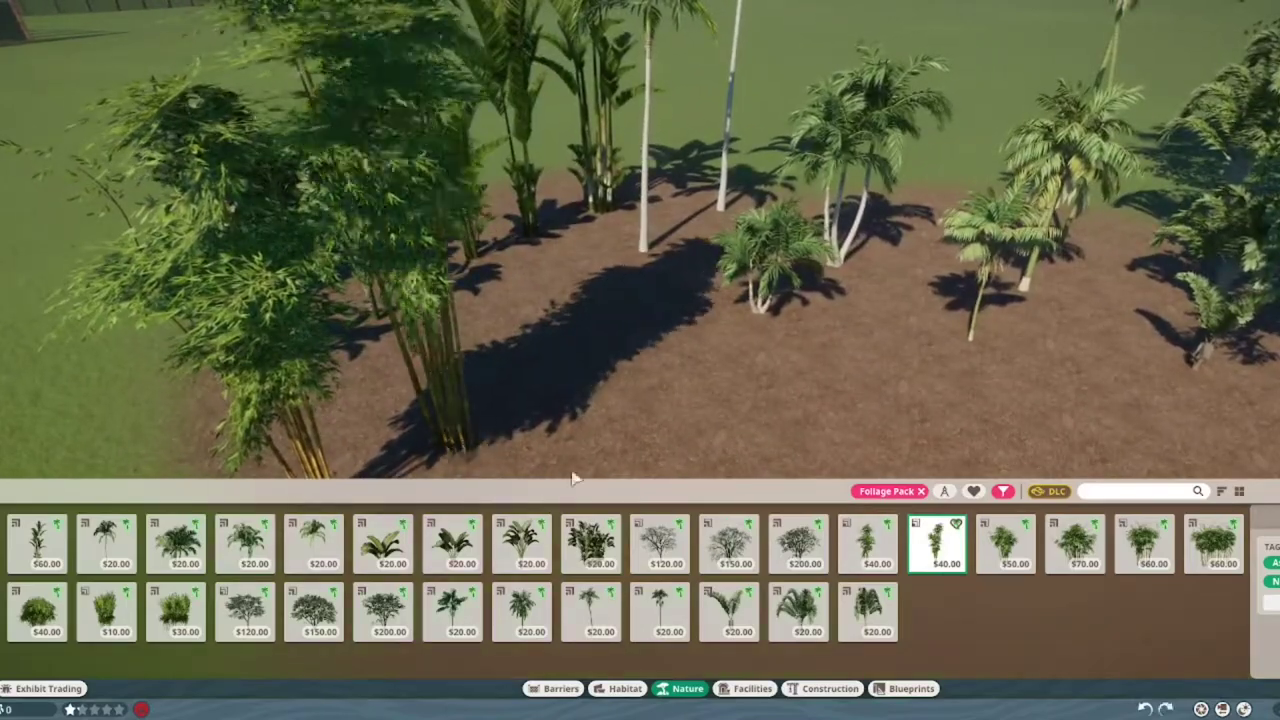
click(748, 472)
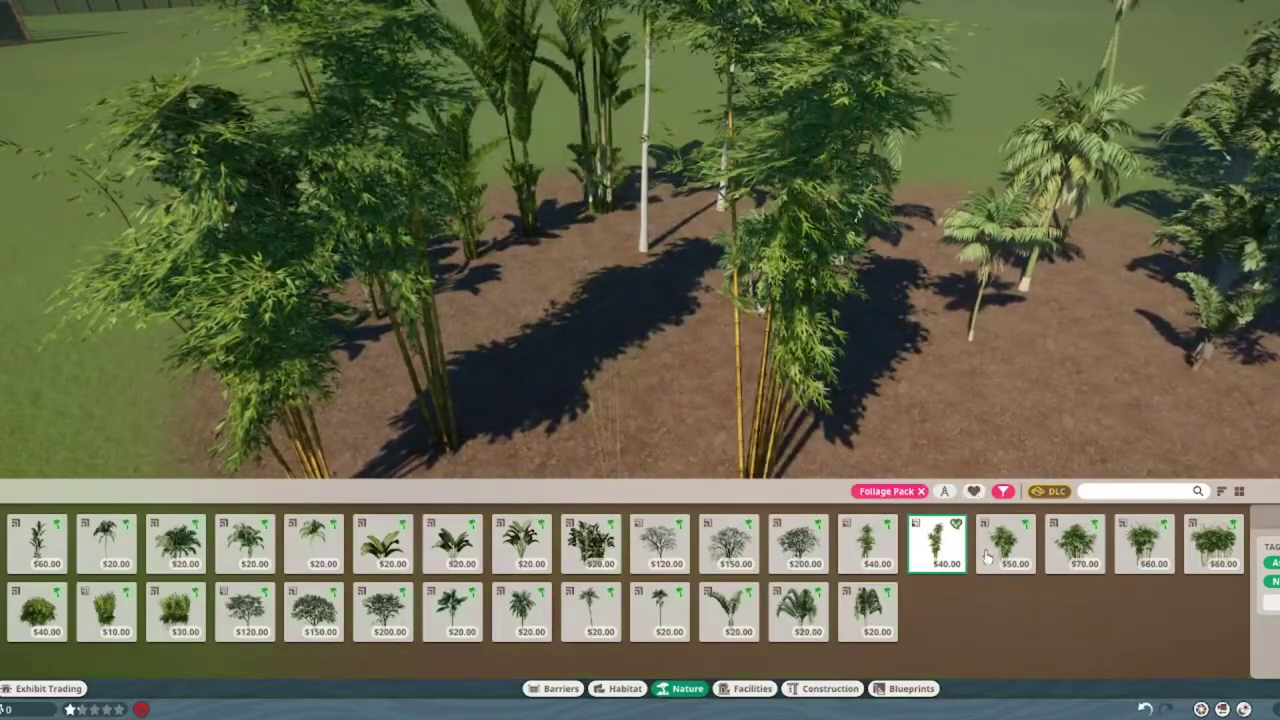
click(1007, 560)
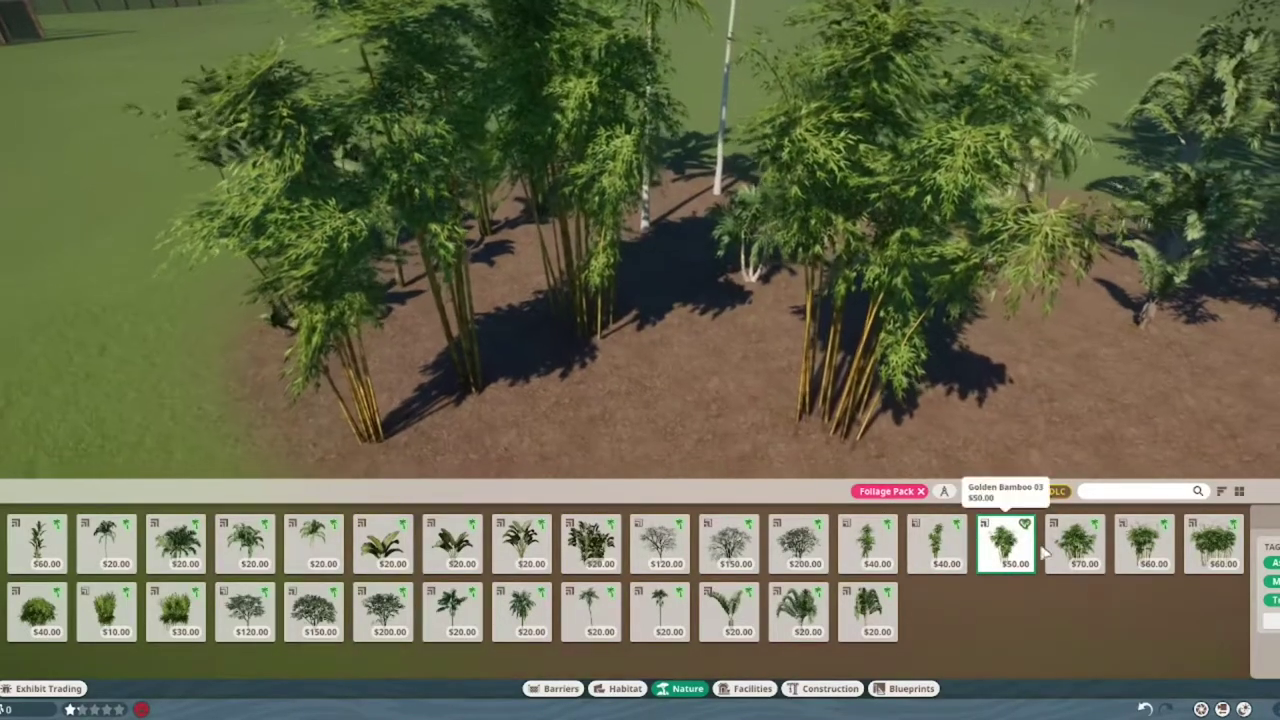
click(1075, 545)
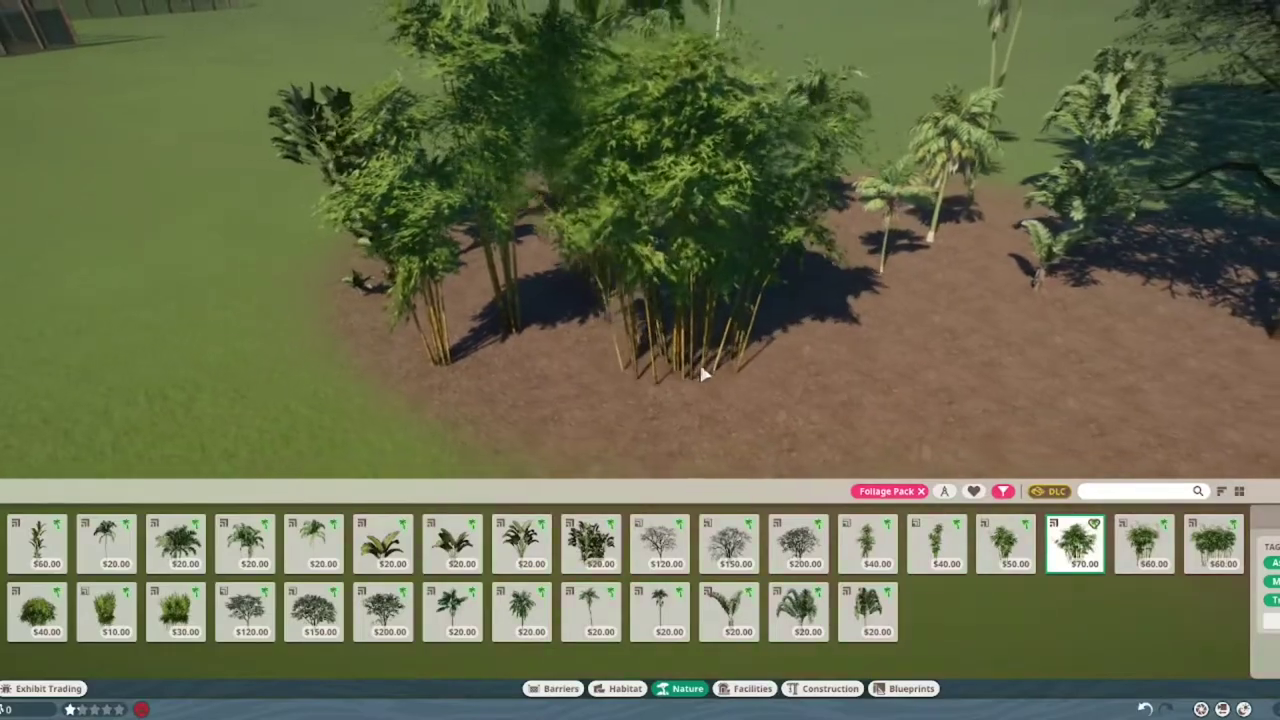
click(503, 423)
click(1144, 545)
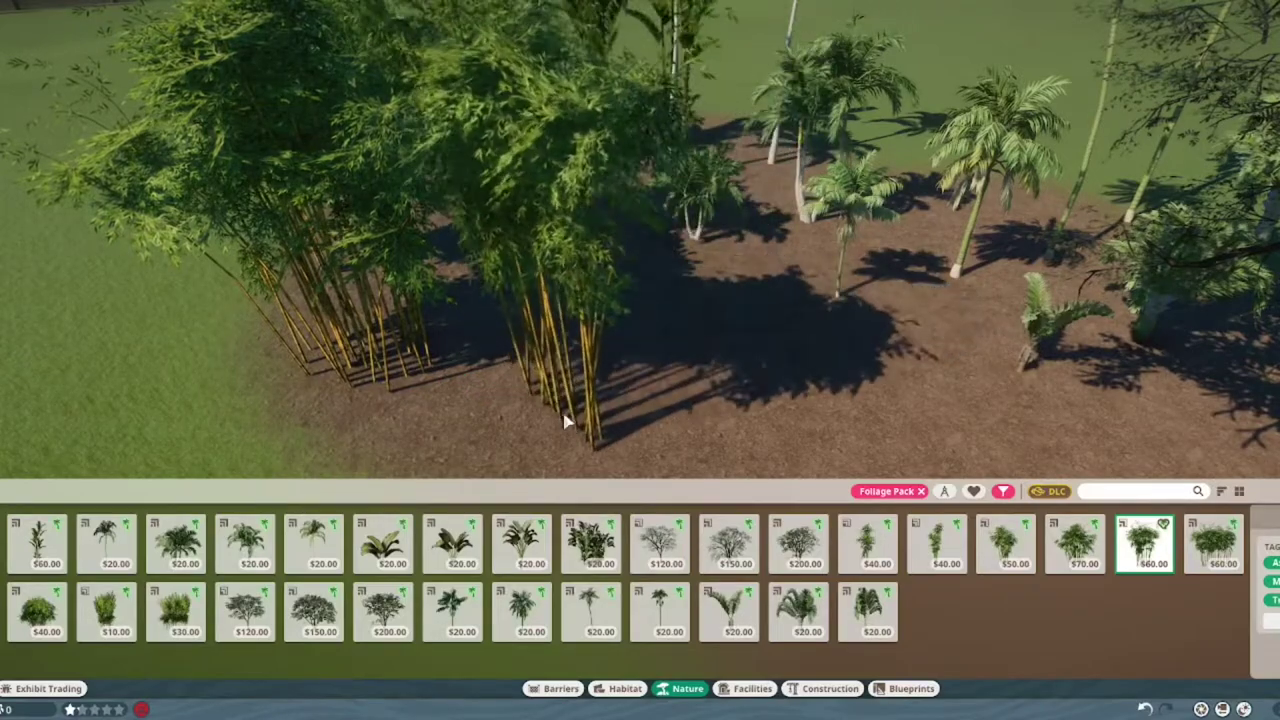
click(717, 369)
right_click(480, 391)
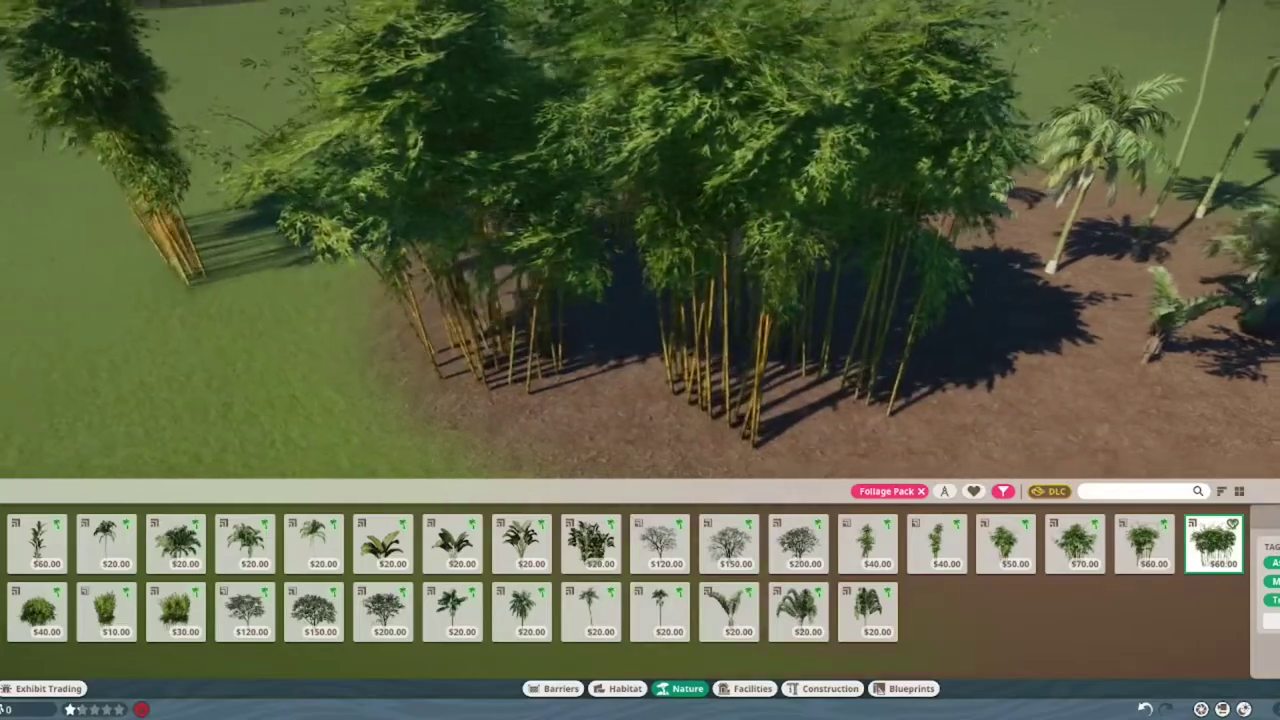
scroll(705, 386, up, 5)
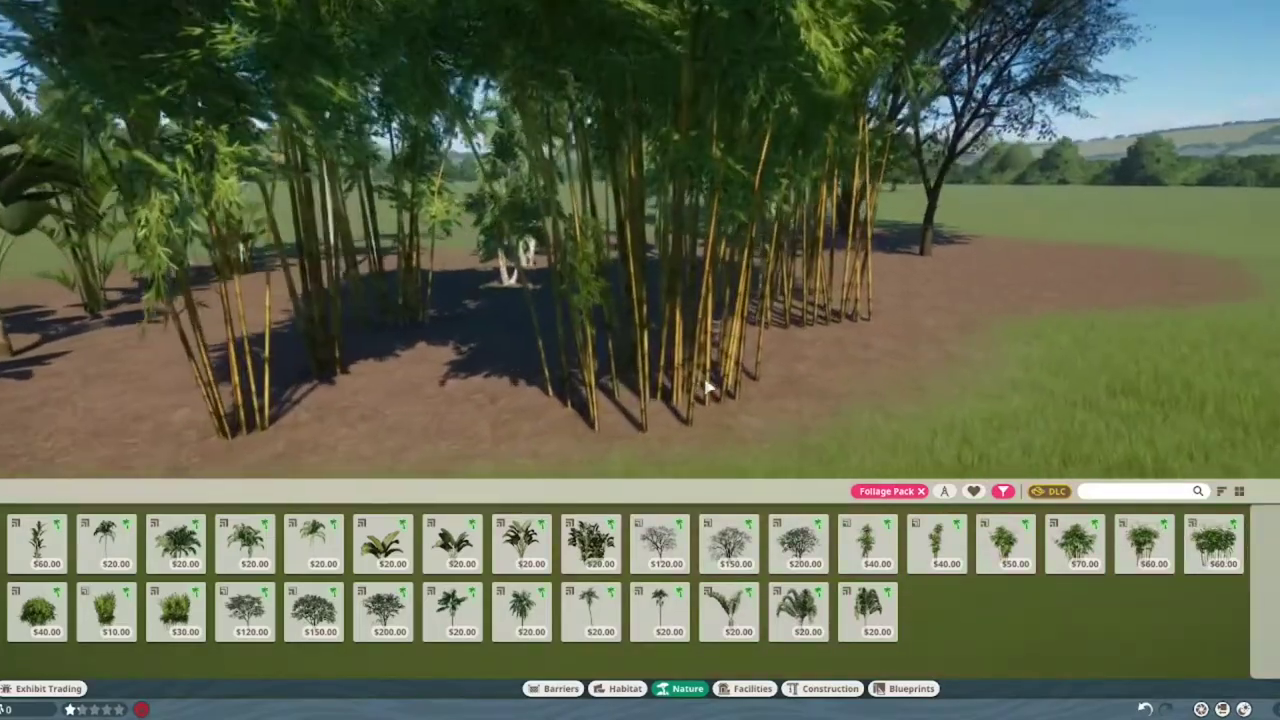
- Move the camera through the bamboo clumps and plant a bushy bamboo on open dirt
drag(834, 434, 620, 424)
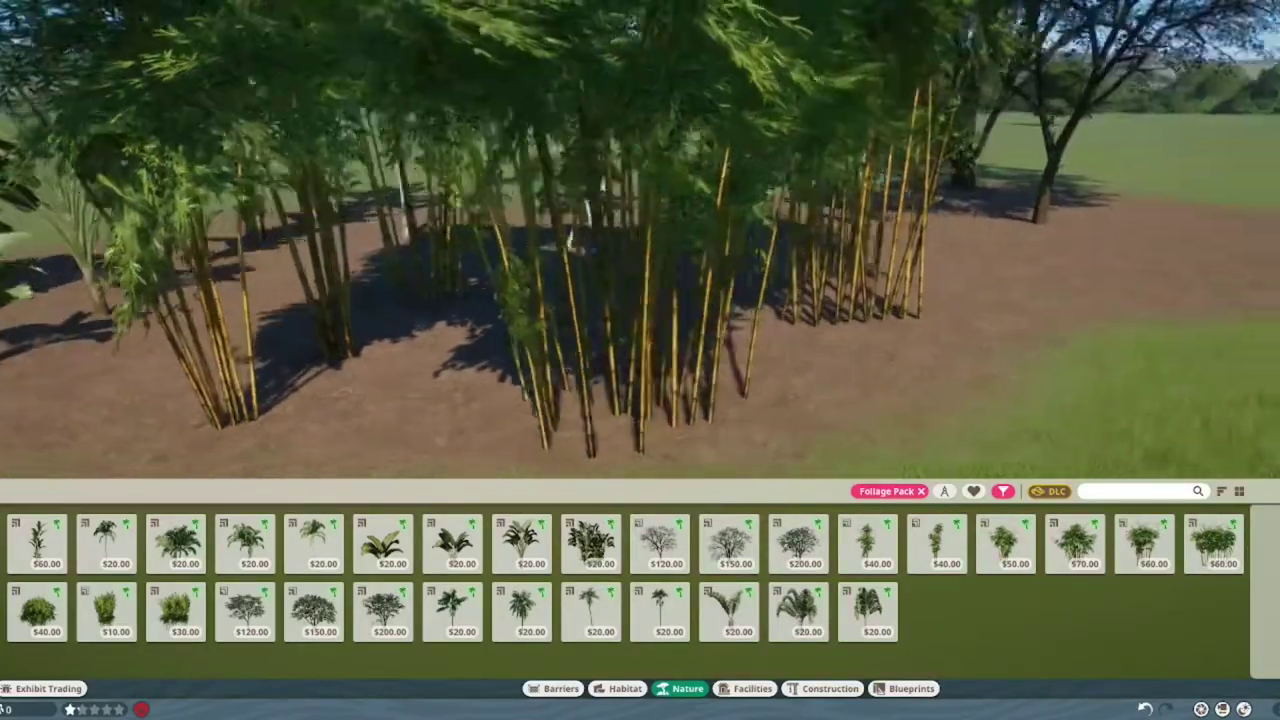
scroll(620, 424, up, 5)
key(e)
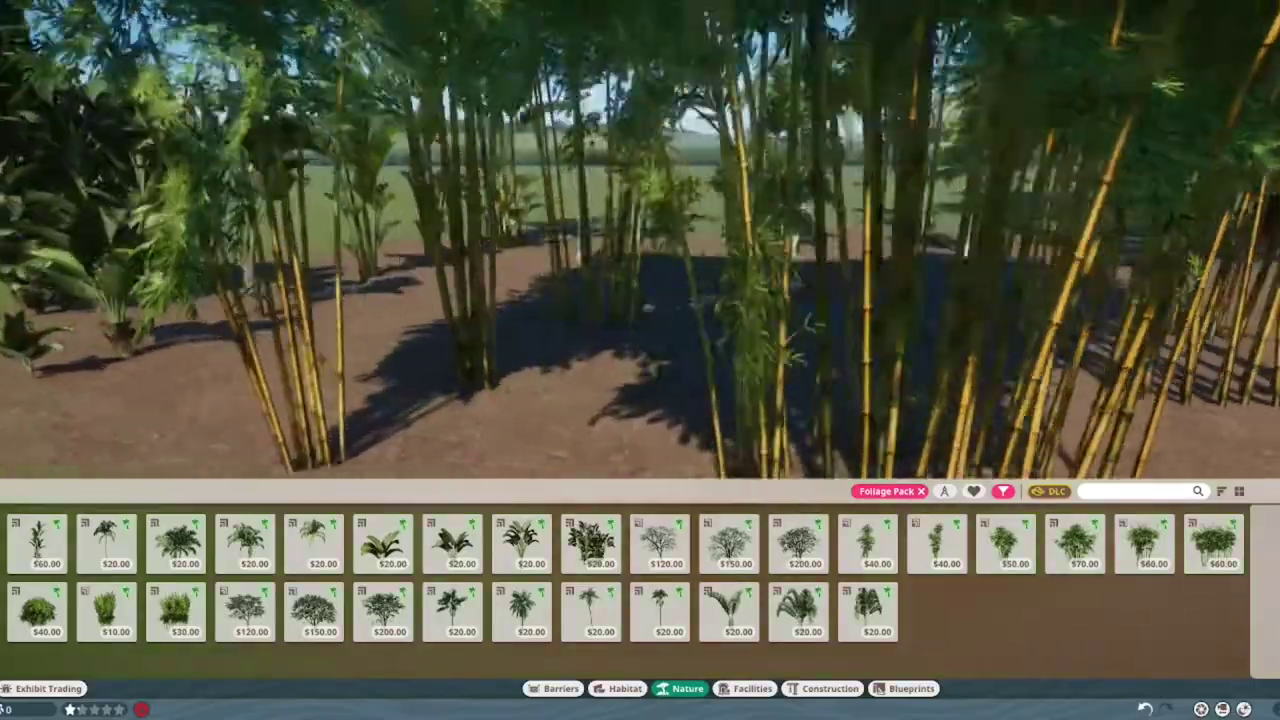
key(w)
key(s)
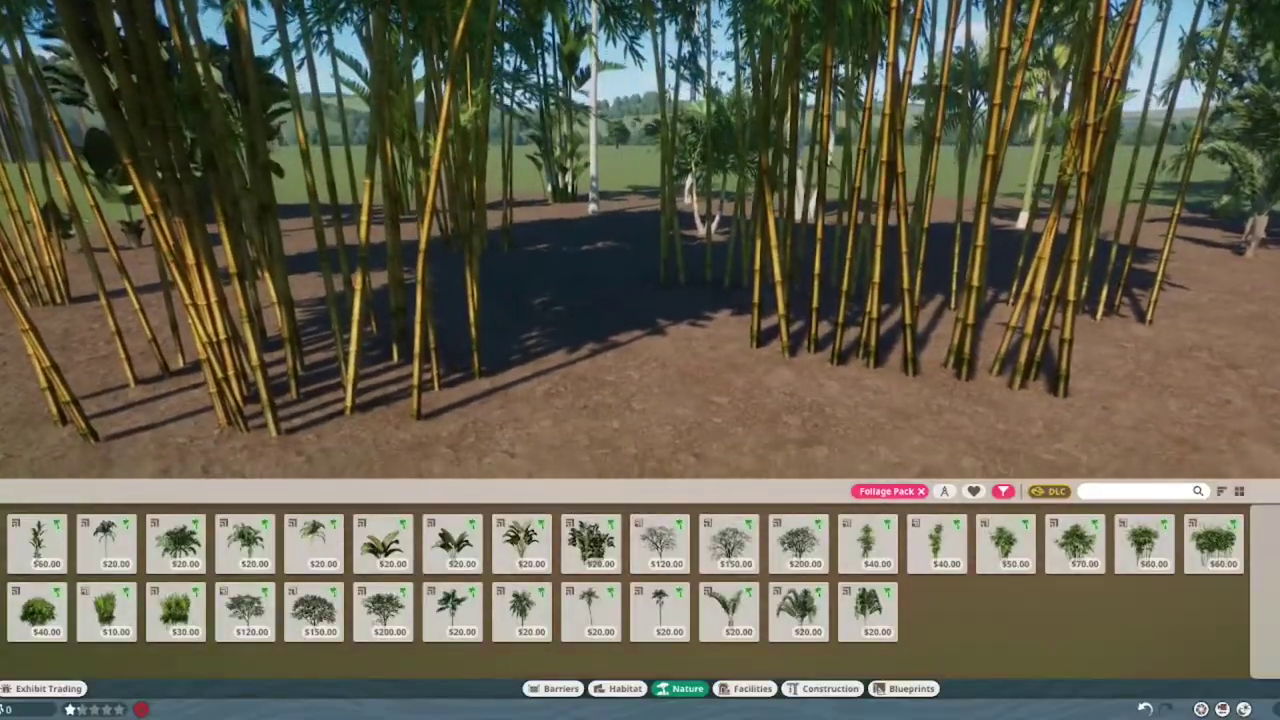
scroll(826, 298, down, 5)
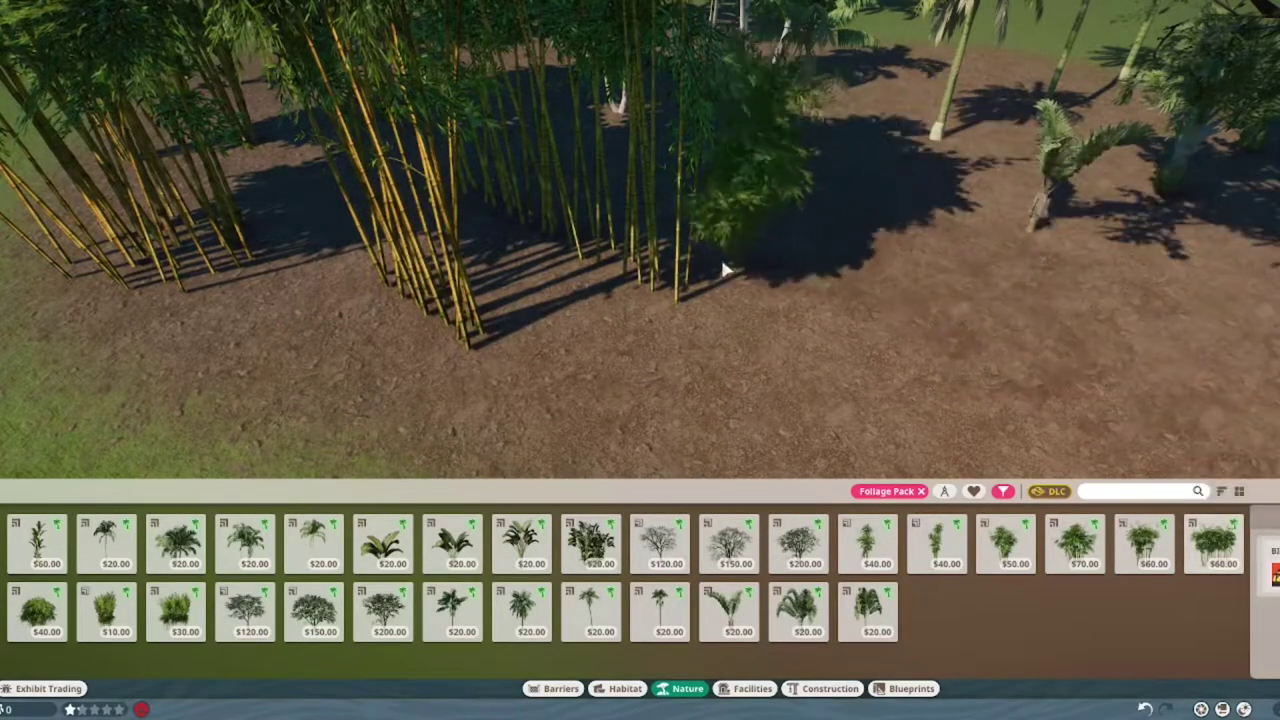
key(w)
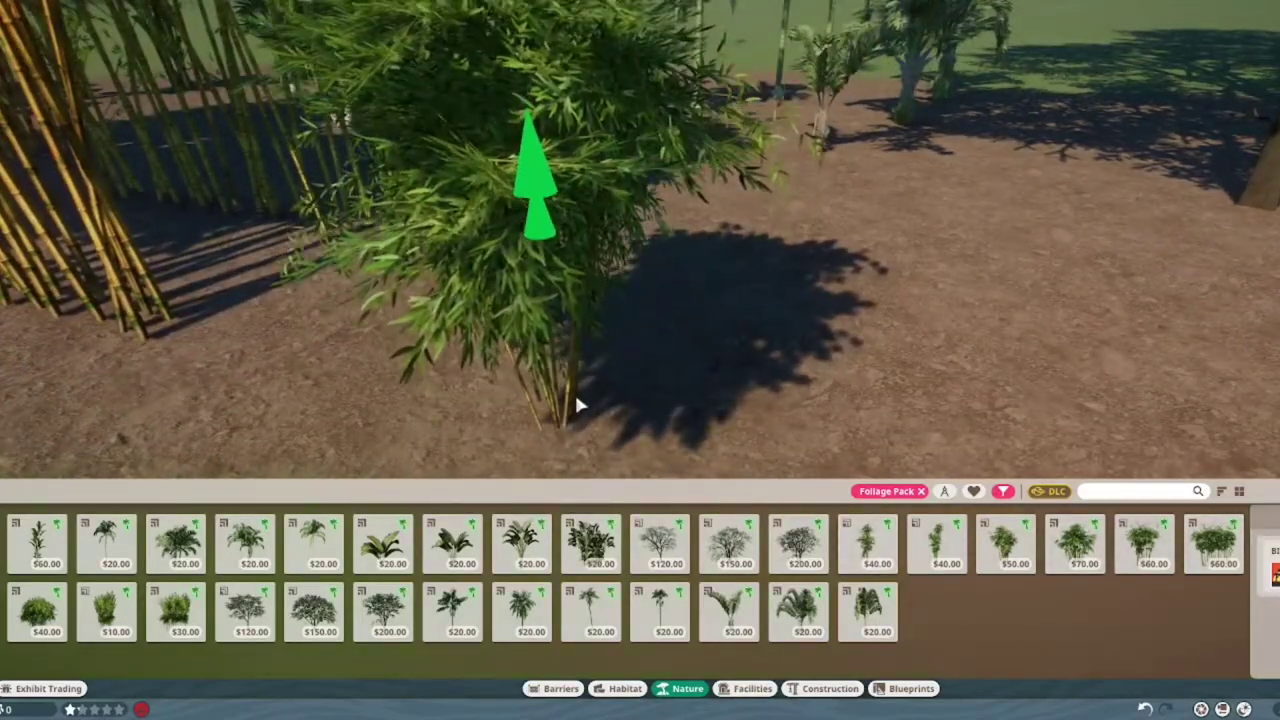
scroll(575, 404, up, 2)
click(578, 404)
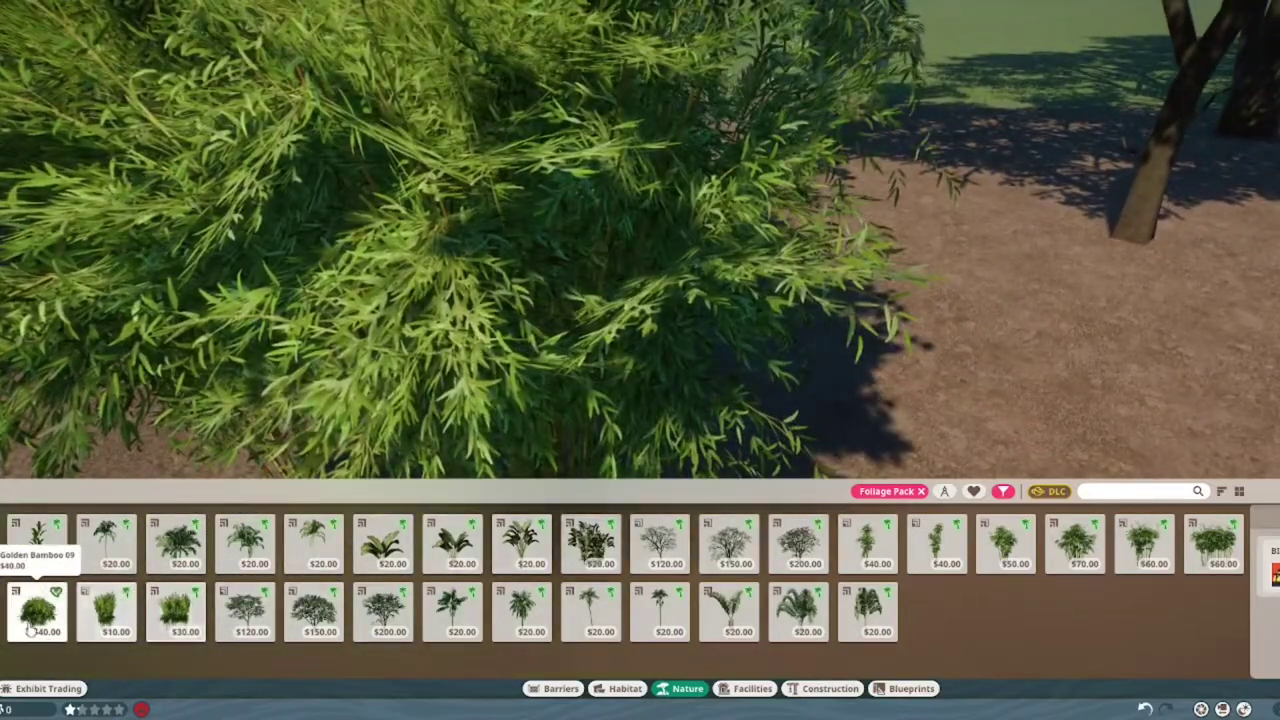
- Plant a short row of Golden Bamboo 11 and a leafy tree at the patch edge
click(37, 612)
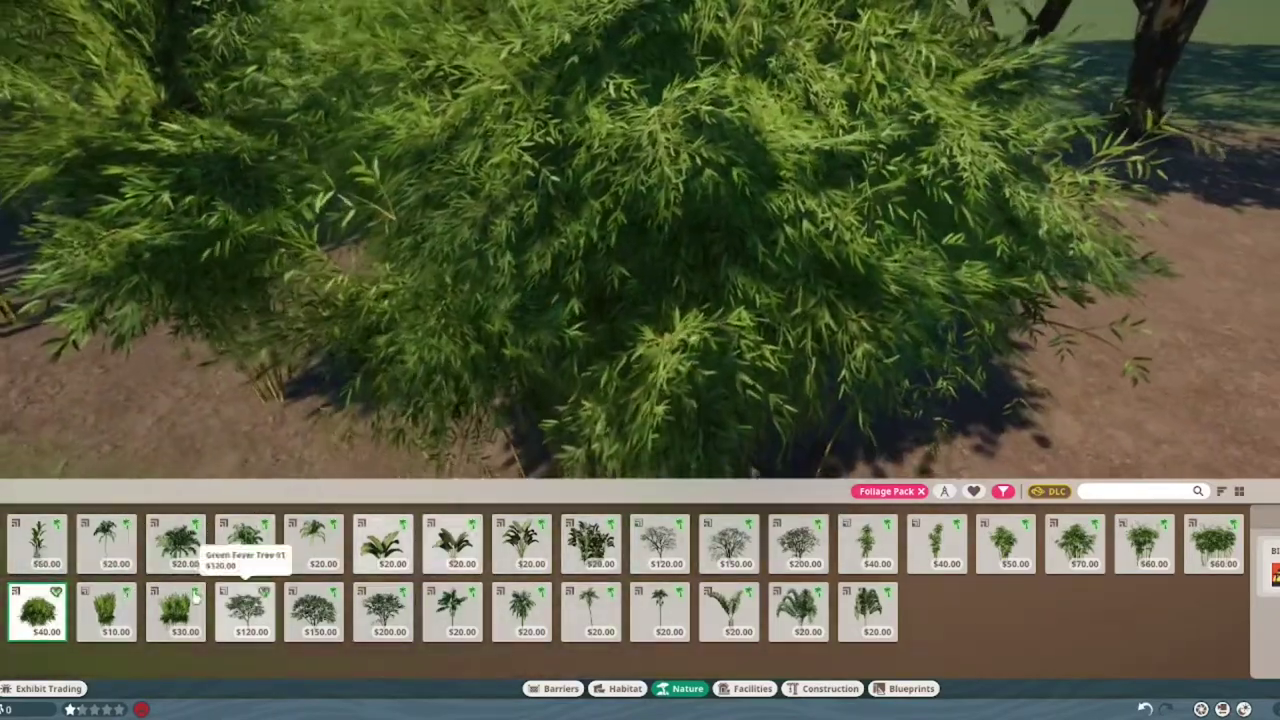
click(106, 610)
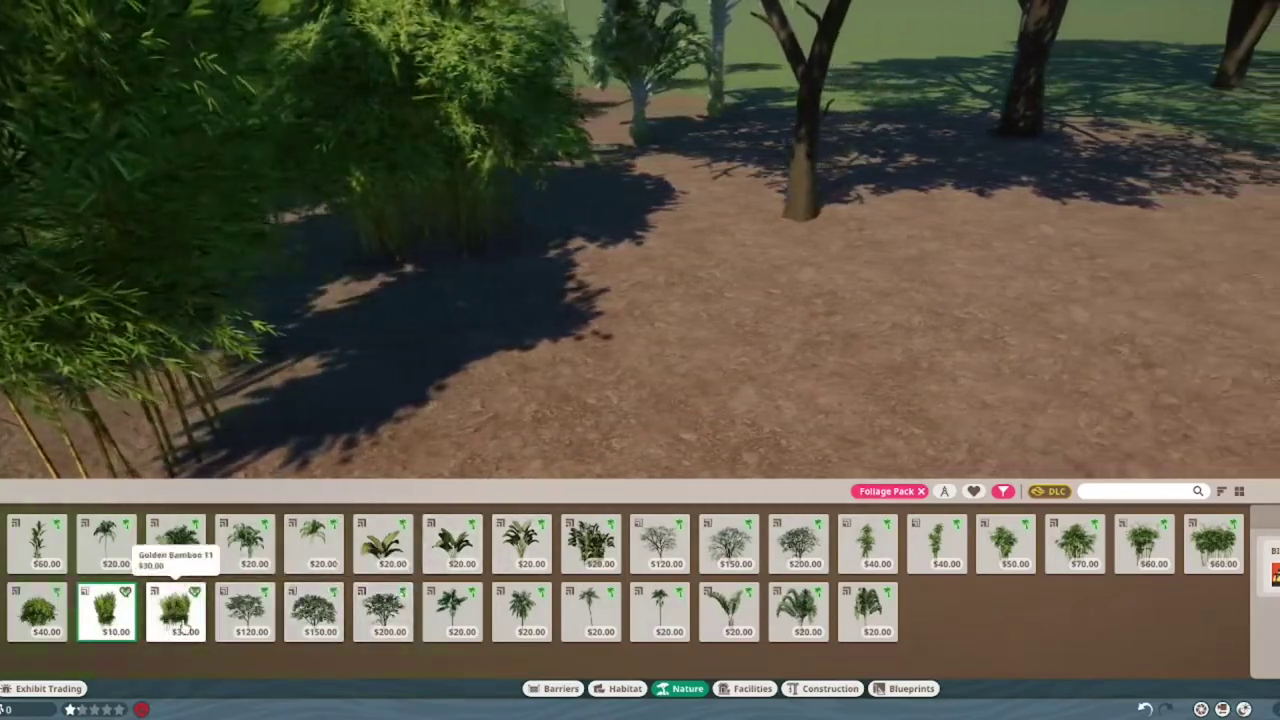
click(175, 610)
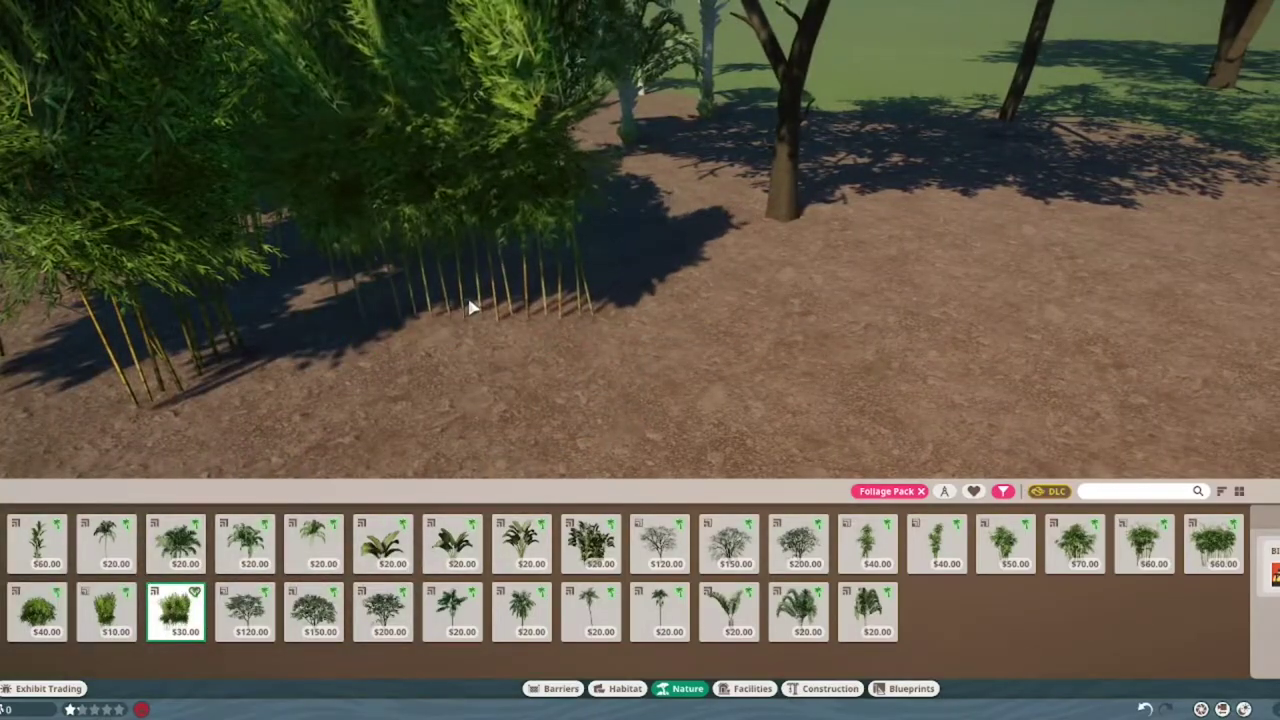
click(473, 308)
right_click(656, 302)
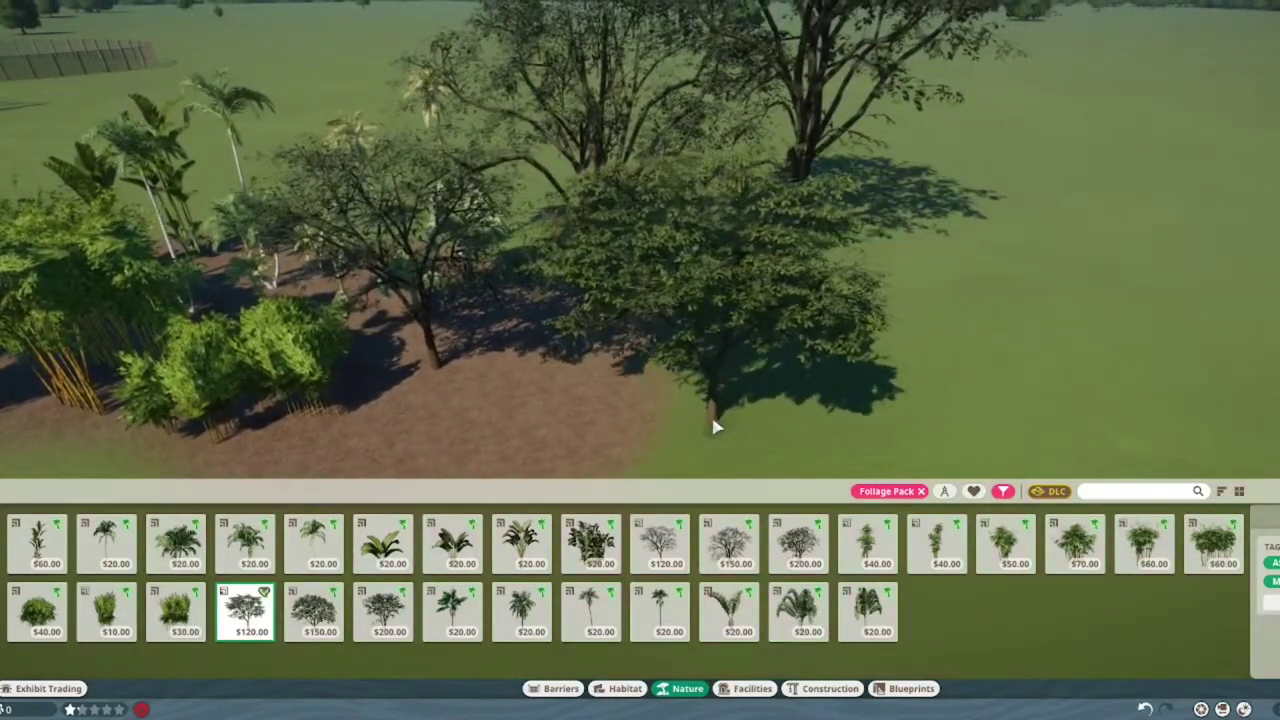
click(723, 417)
right_click(398, 280)
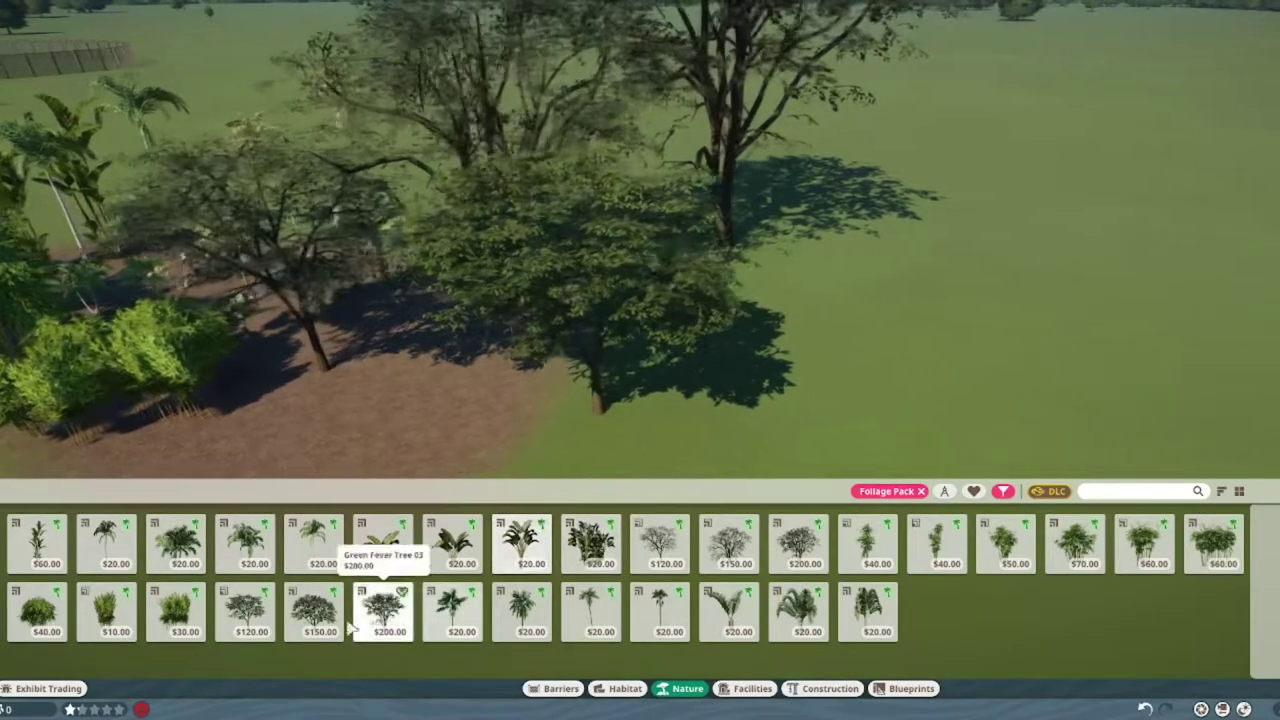
- Preview the $150 and $200 trees and Kentia Palm 04 without placing them
click(313, 610)
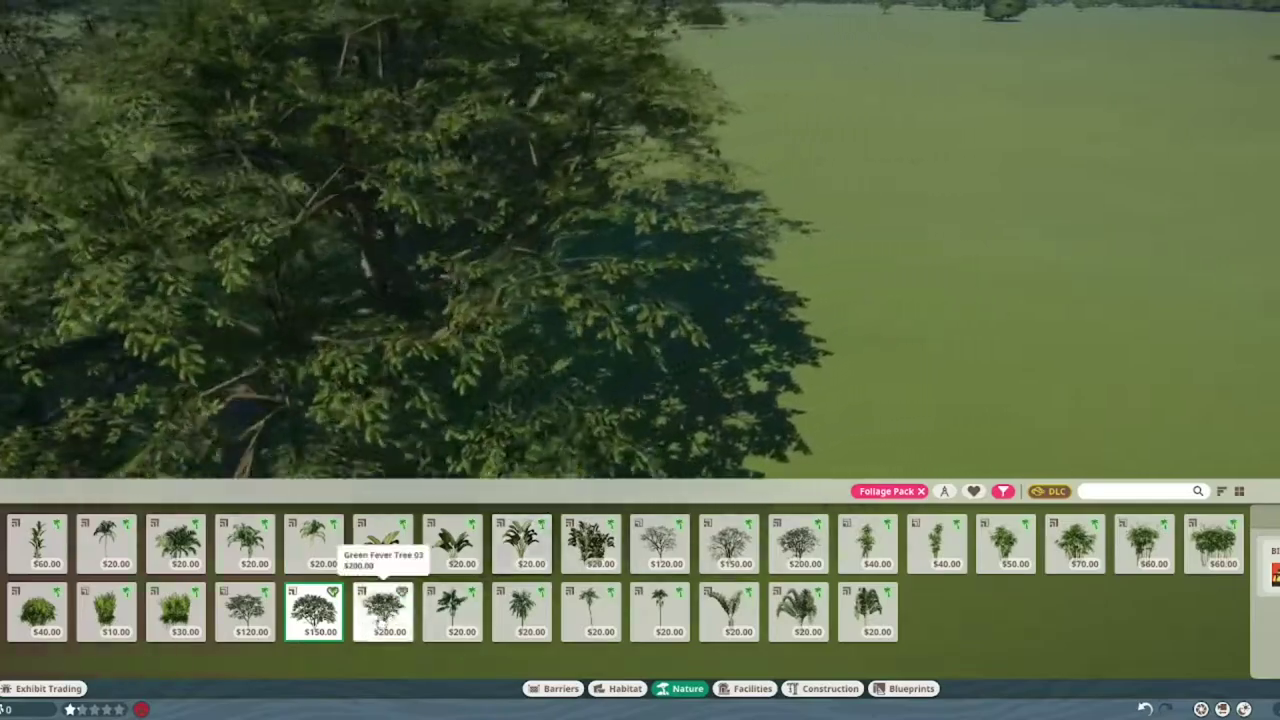
click(383, 610)
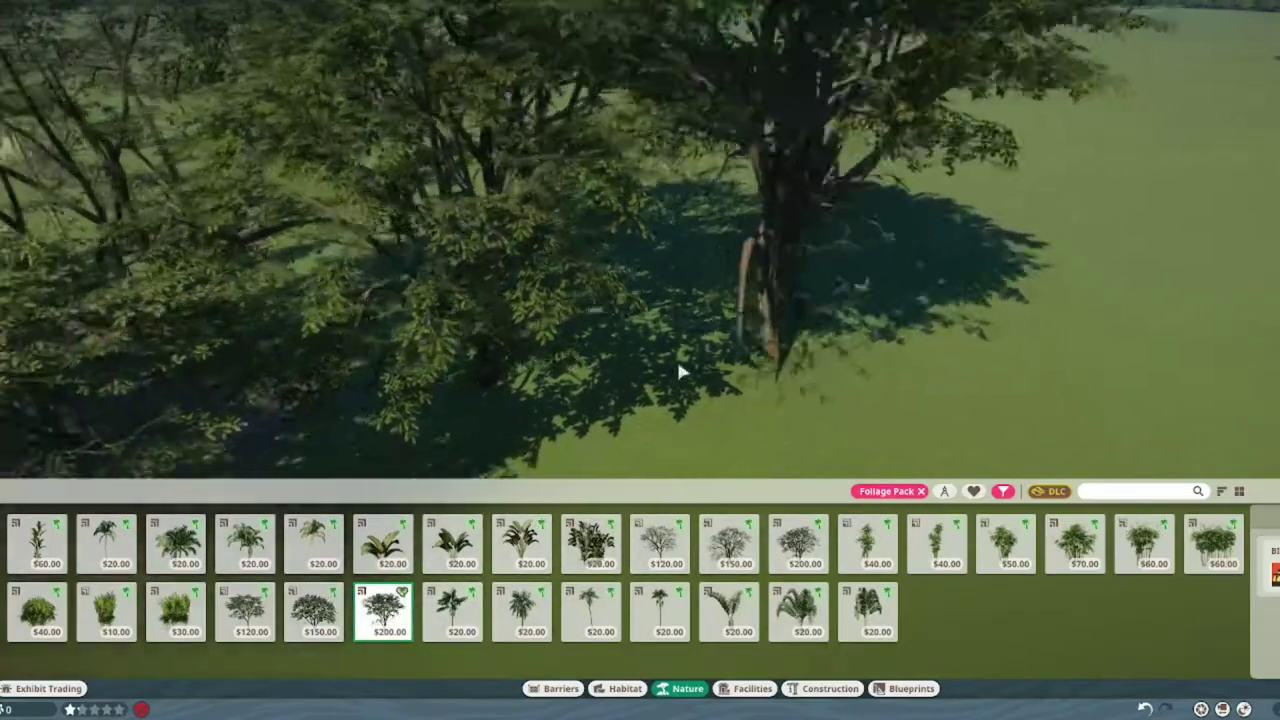
scroll(680, 366, down, 5)
right_click(686, 414)
click(452, 610)
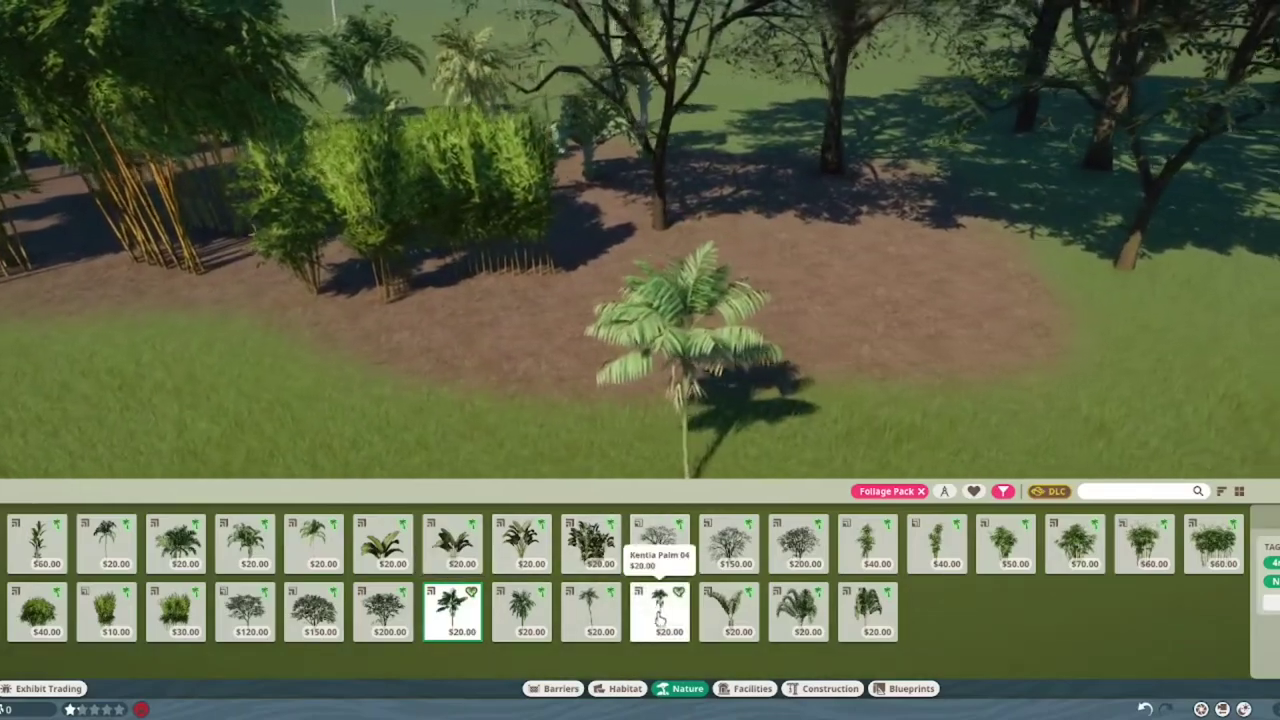
click(729, 610)
right_click(663, 329)
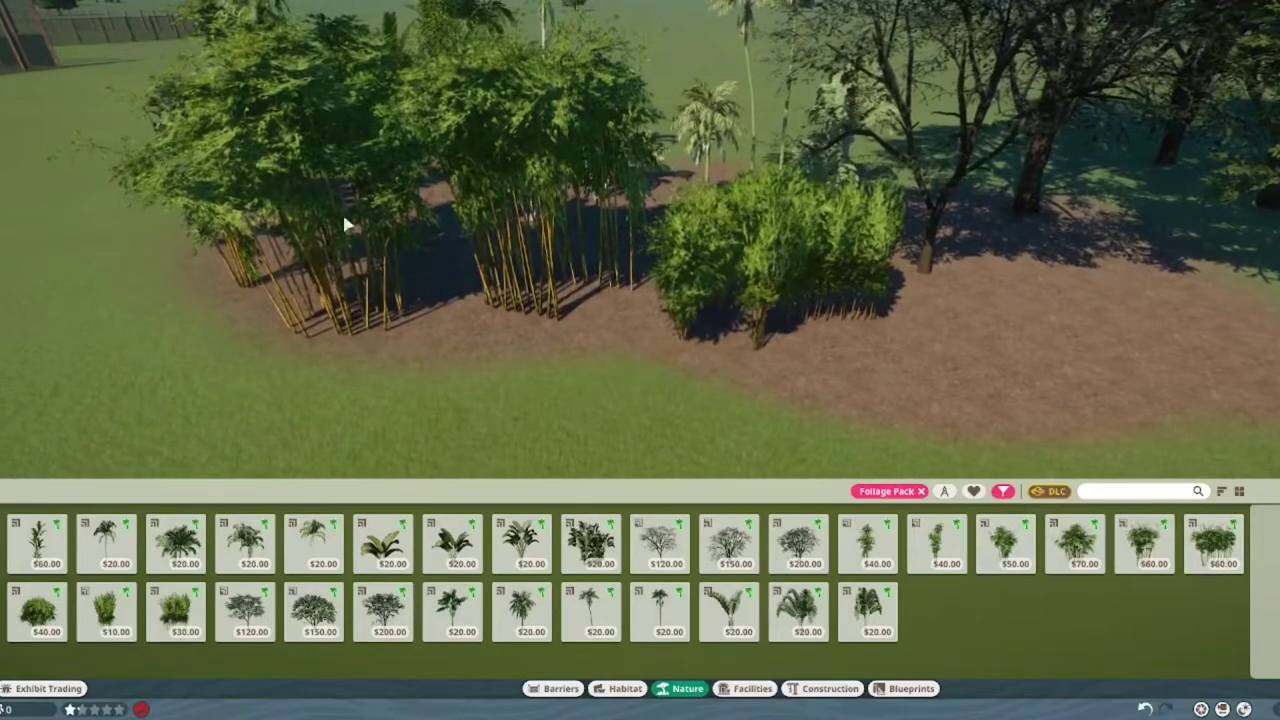
scroll(742, 278, up, 3)
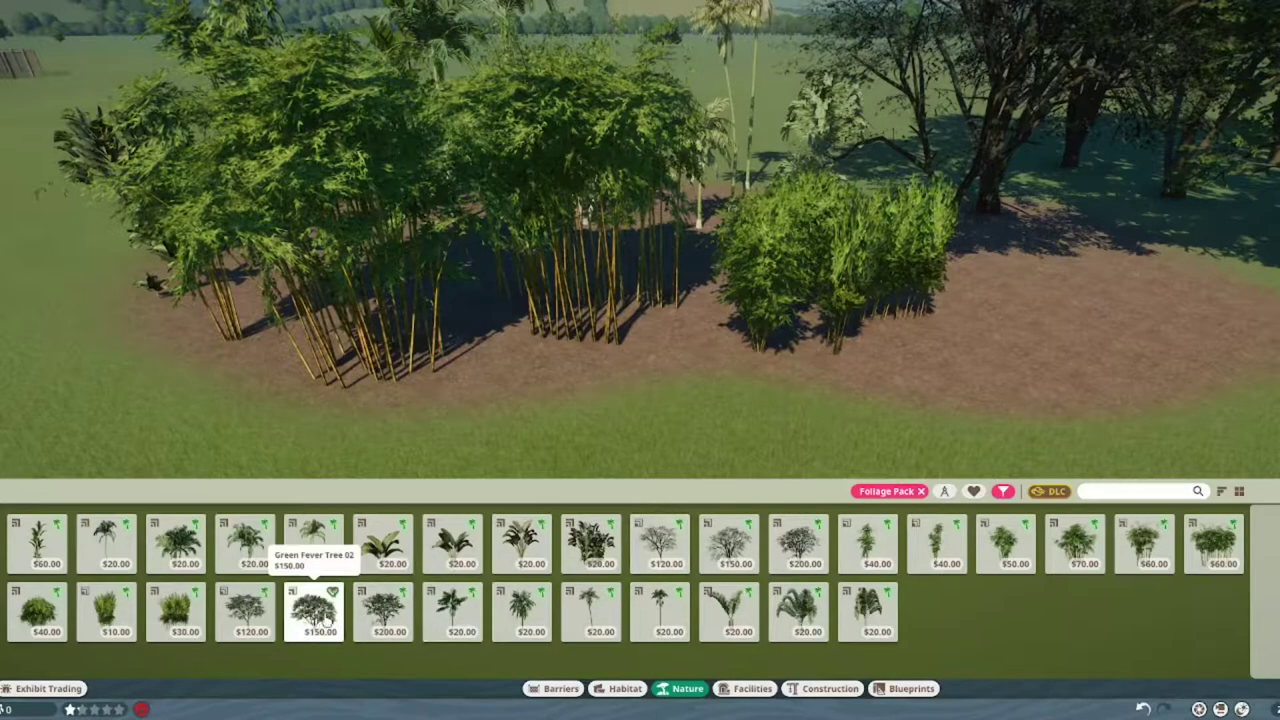
- Remove the Foliage Pack filter and plant a tall Golden Bamboo 06 at the left edge
key(q)
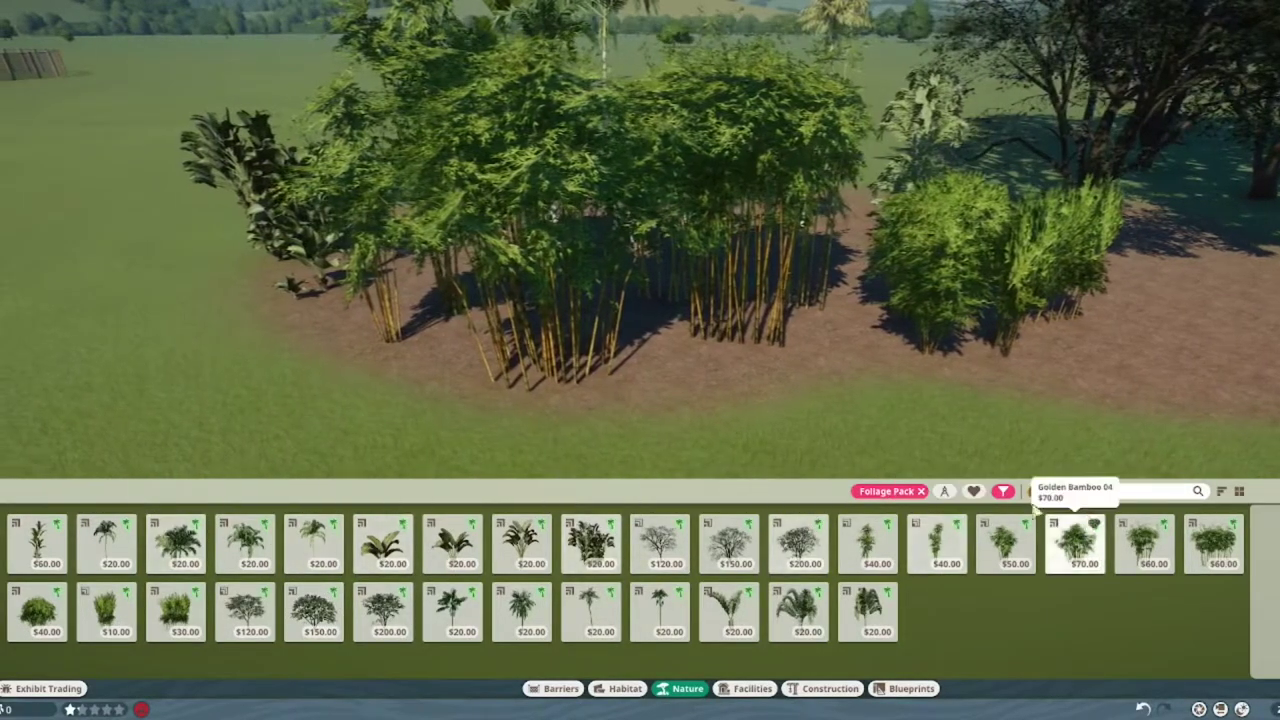
click(921, 491)
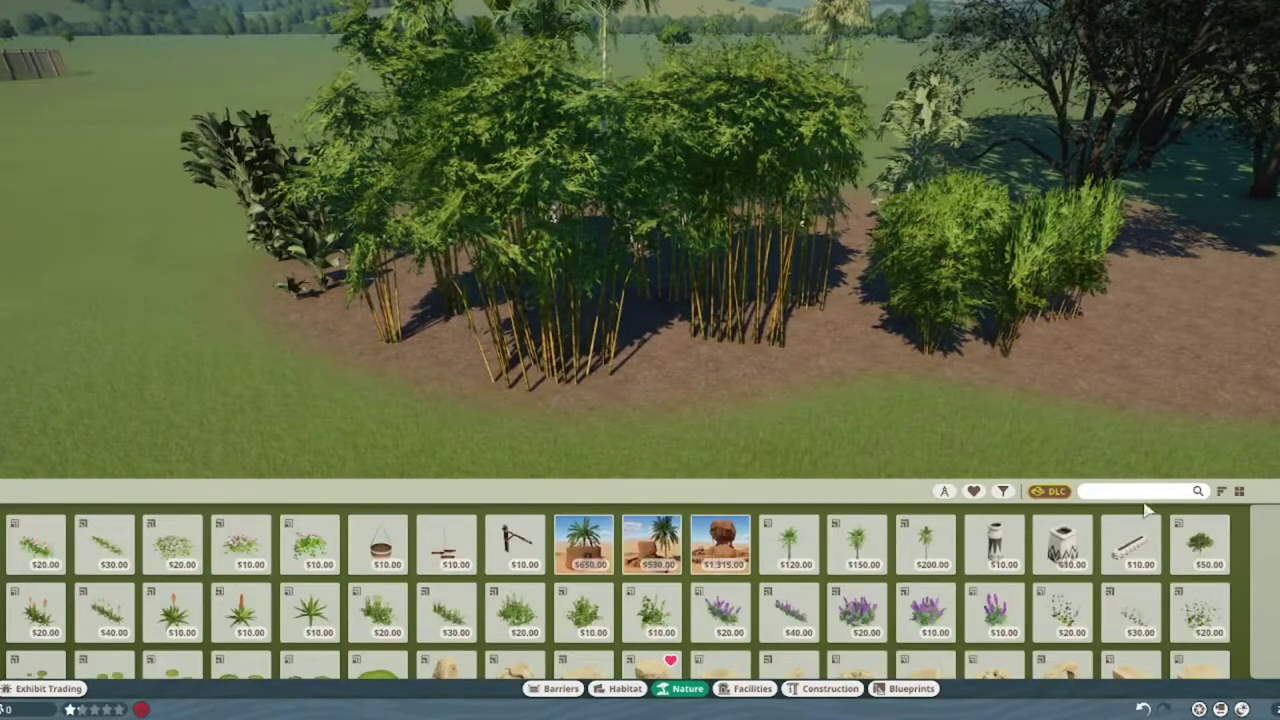
text(b)
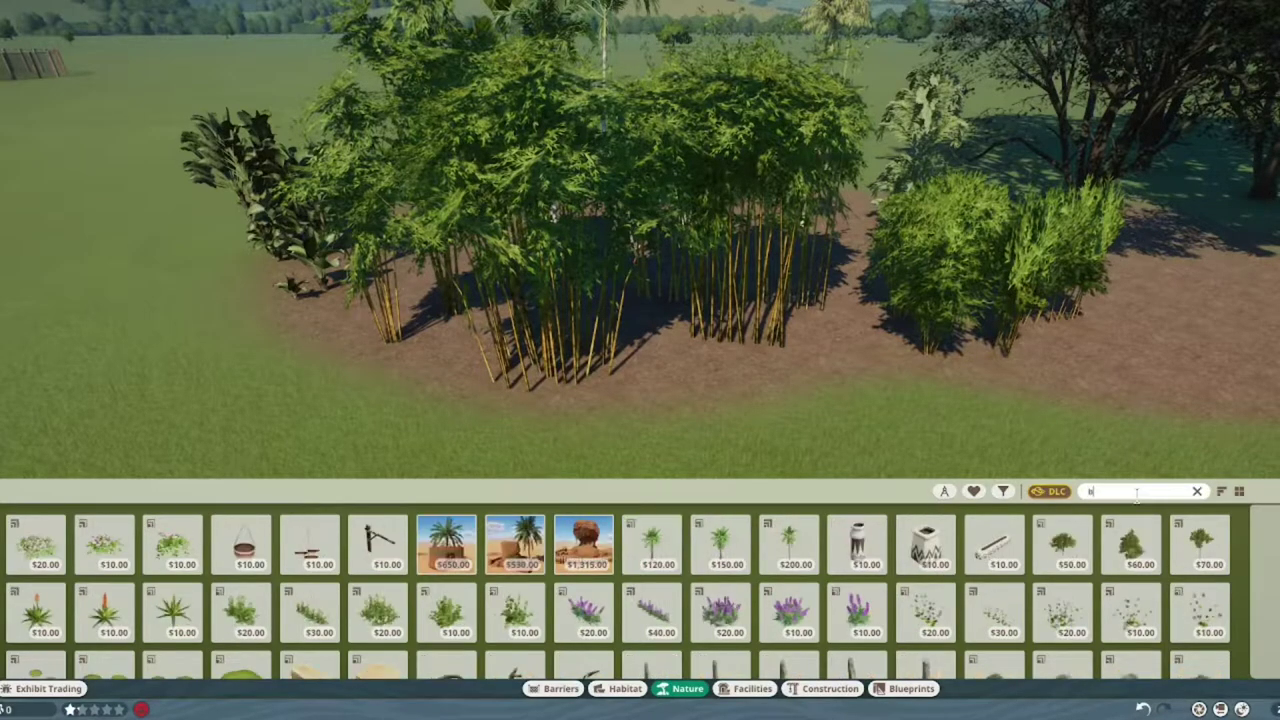
text(amboo)
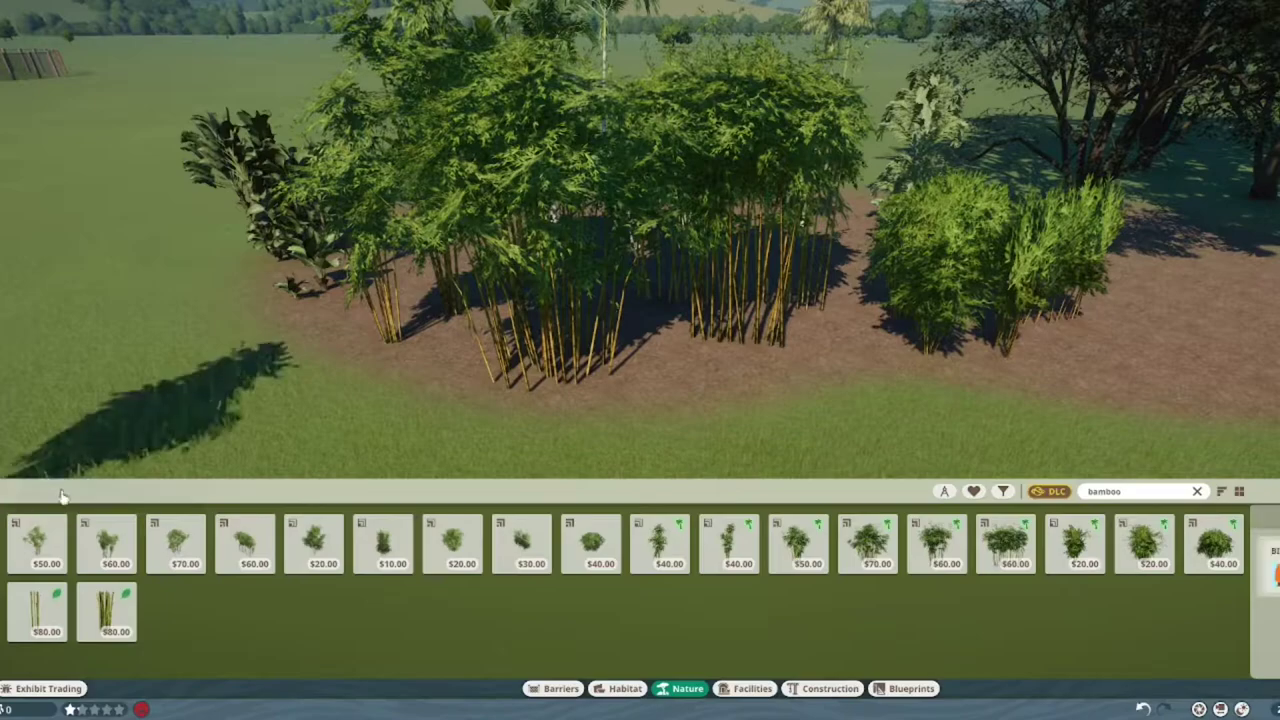
text(e)
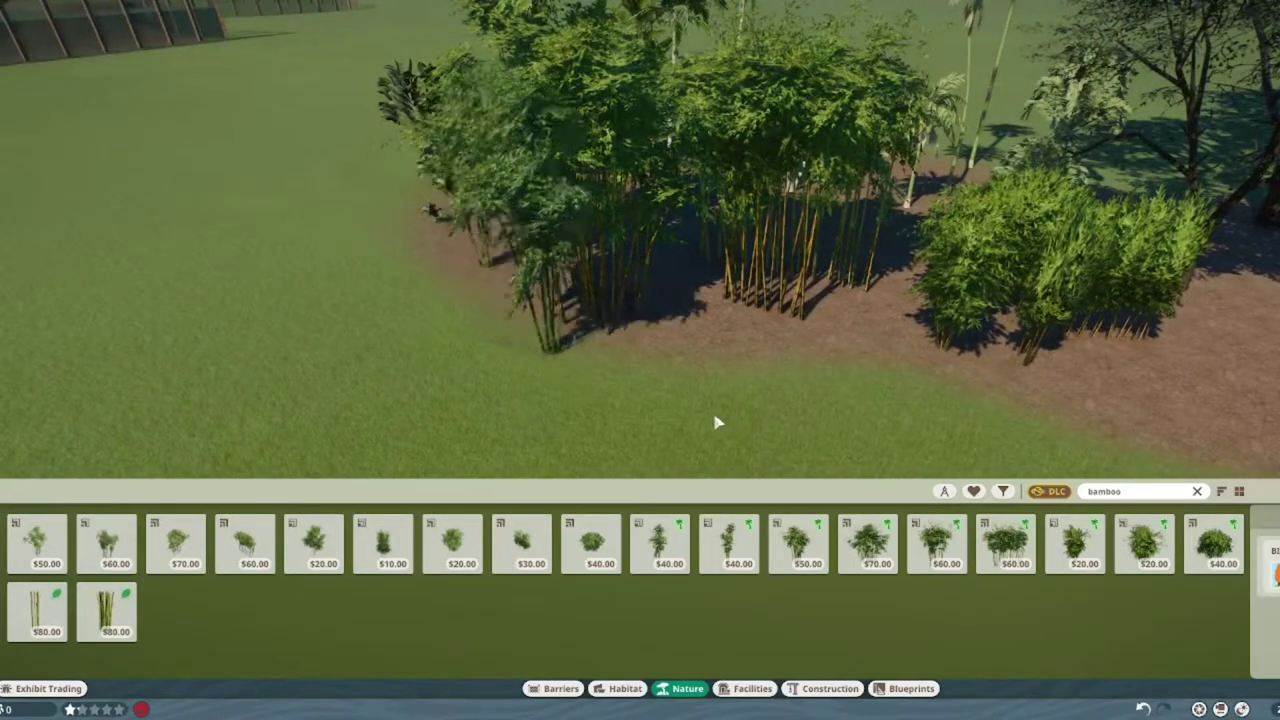
click(1005, 545)
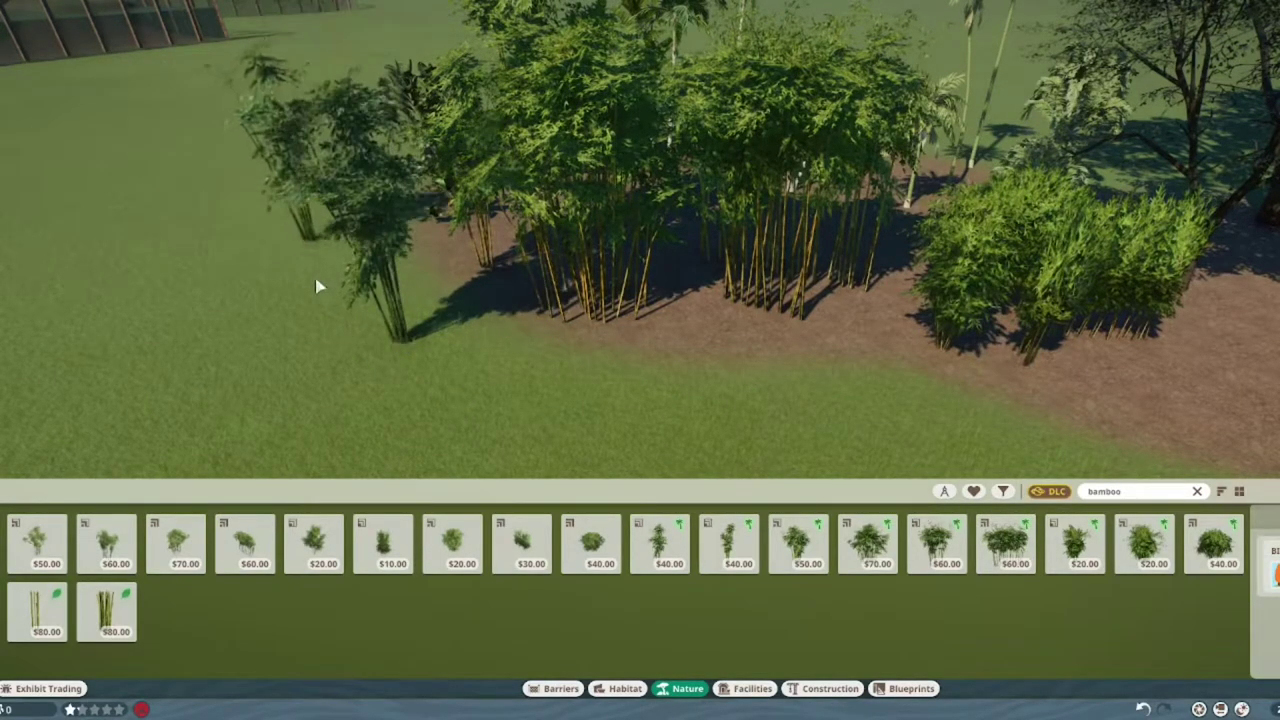
click(395, 268)
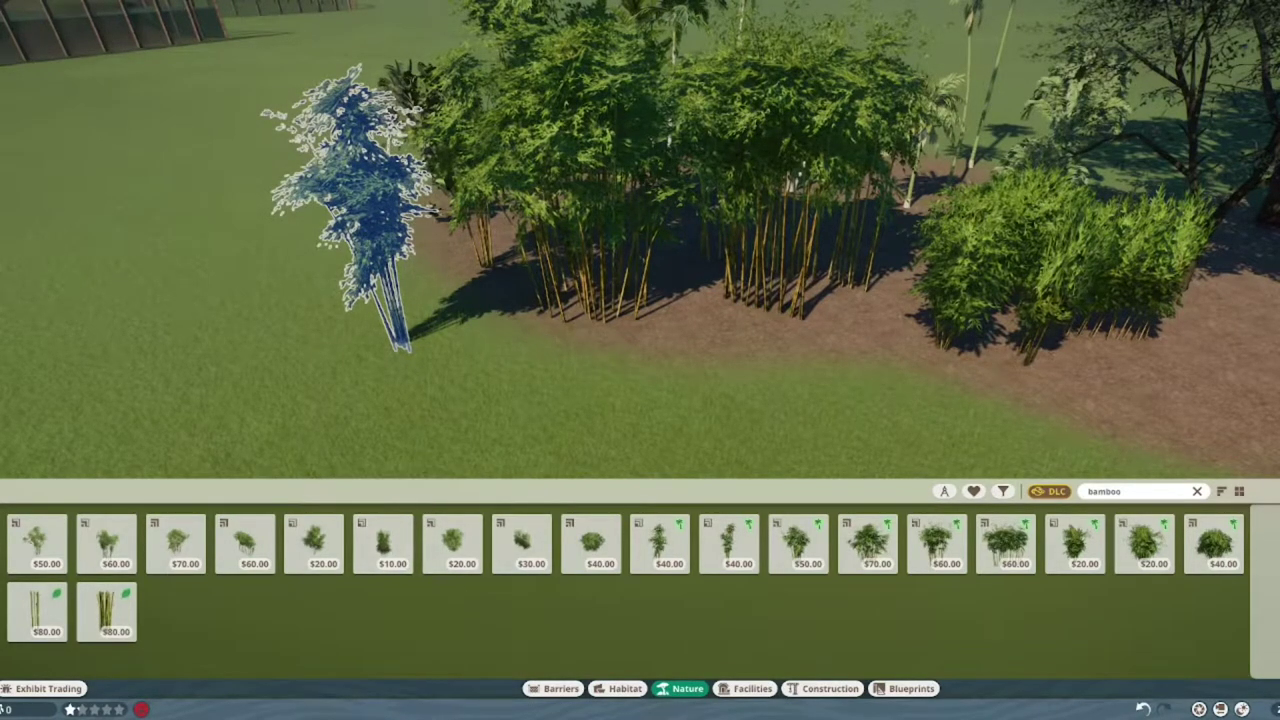
- Plant a small $10 bamboo clump at the front of the patch
click(383, 543)
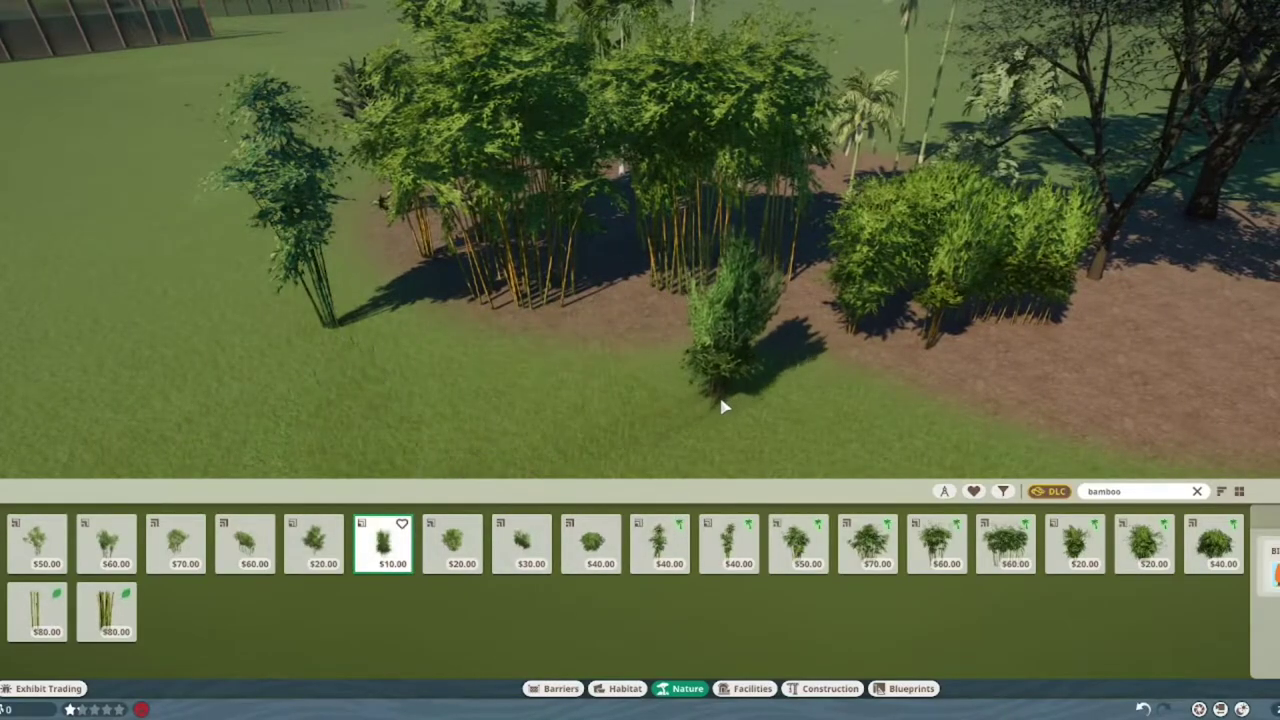
key(d)
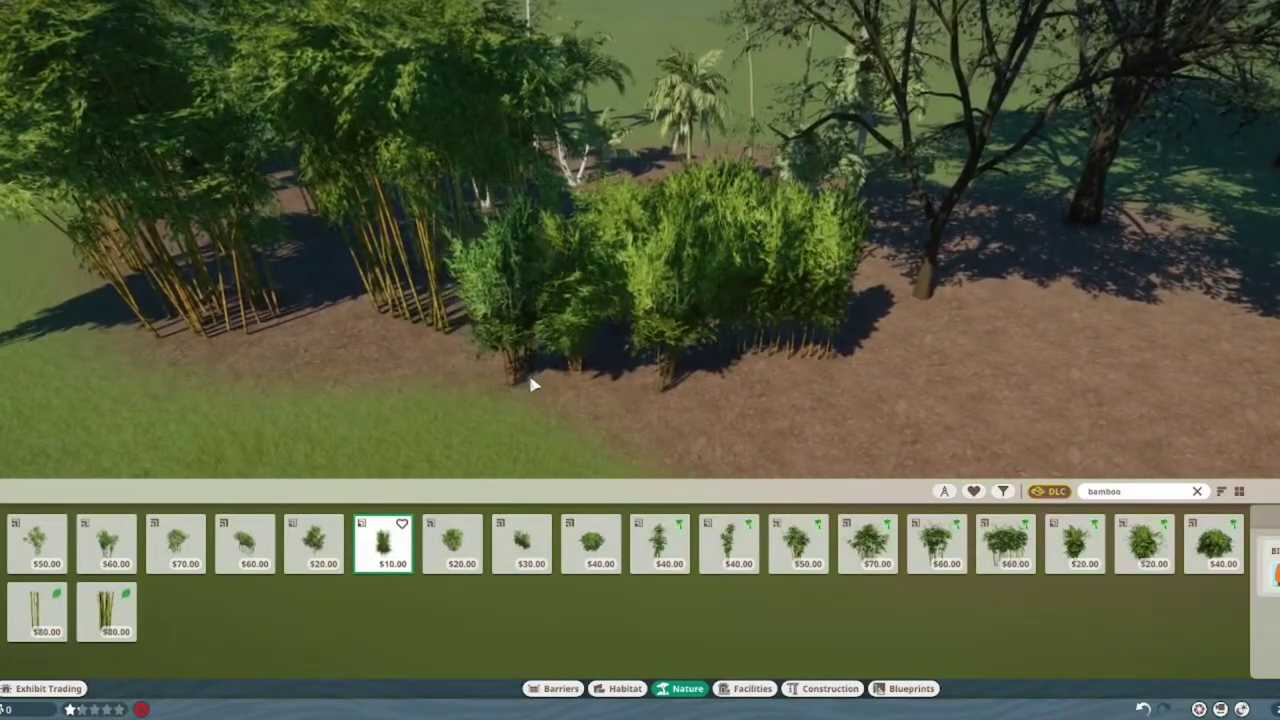
click(447, 439)
right_click(651, 440)
scroll(626, 420, up, 6)
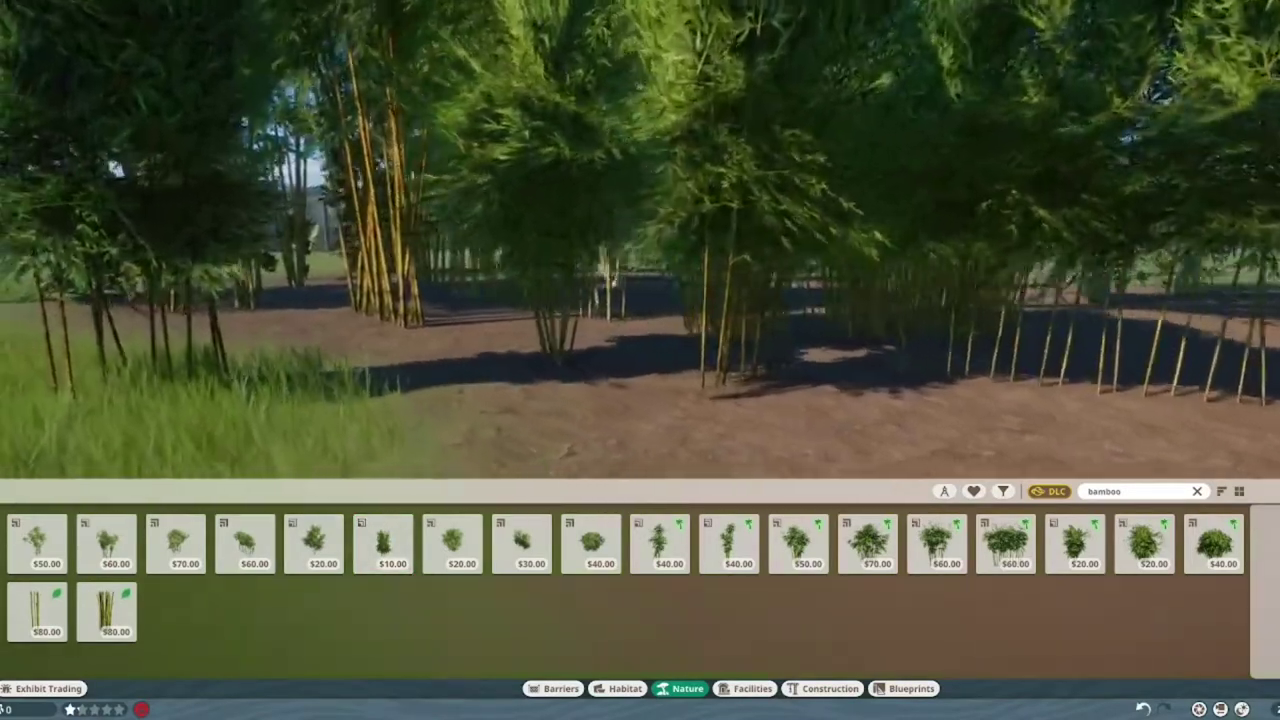
scroll(657, 423, down, 3)
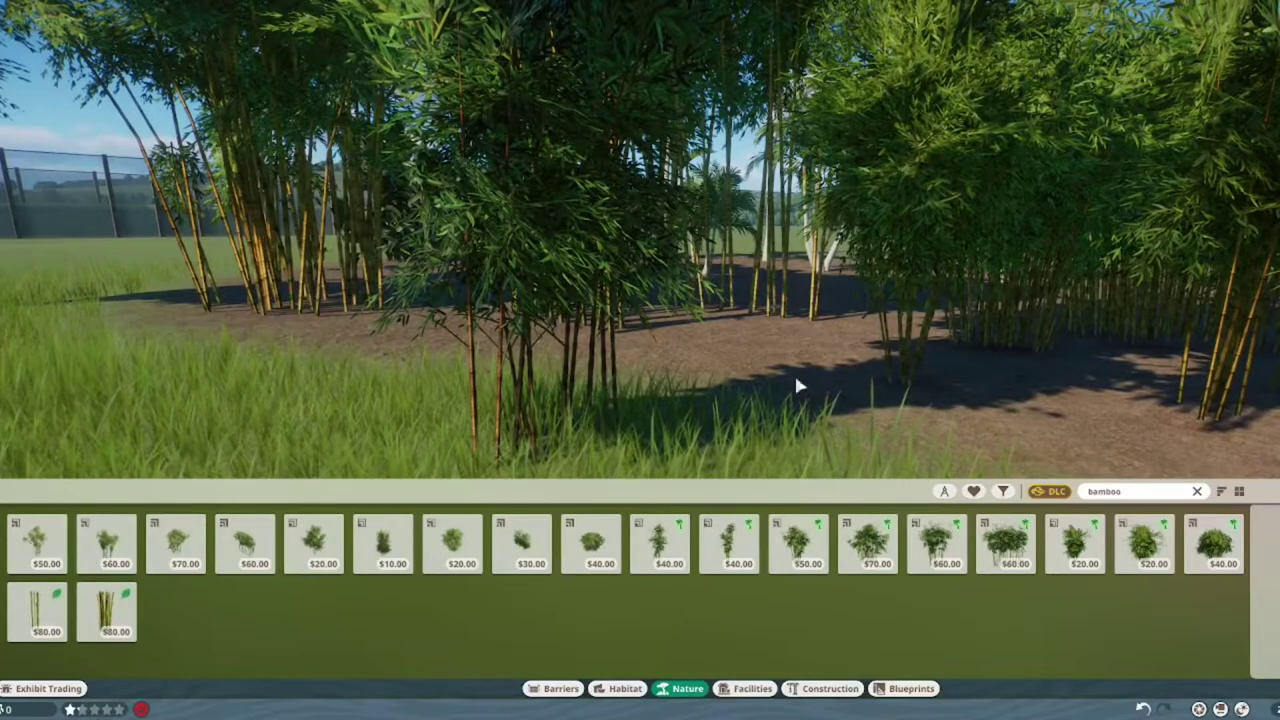
scroll(770, 383, down, 5)
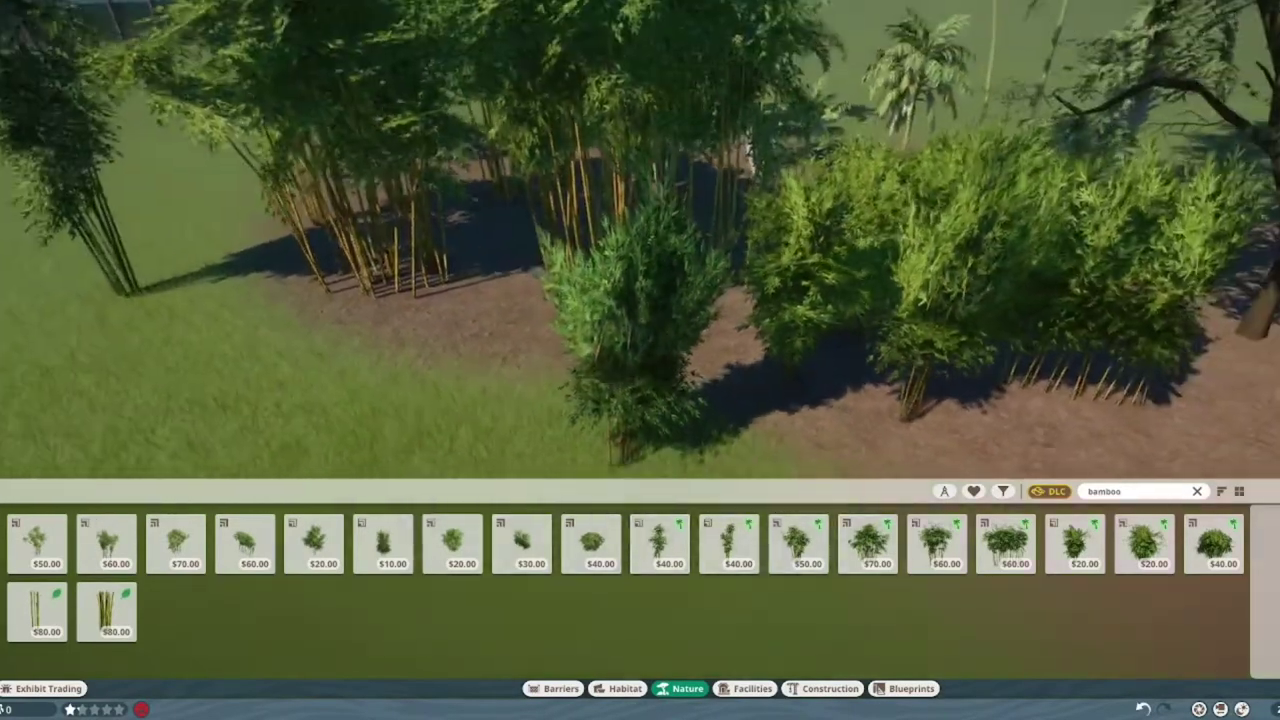
scroll(600, 410, up, 2)
scroll(594, 420, down, 2)
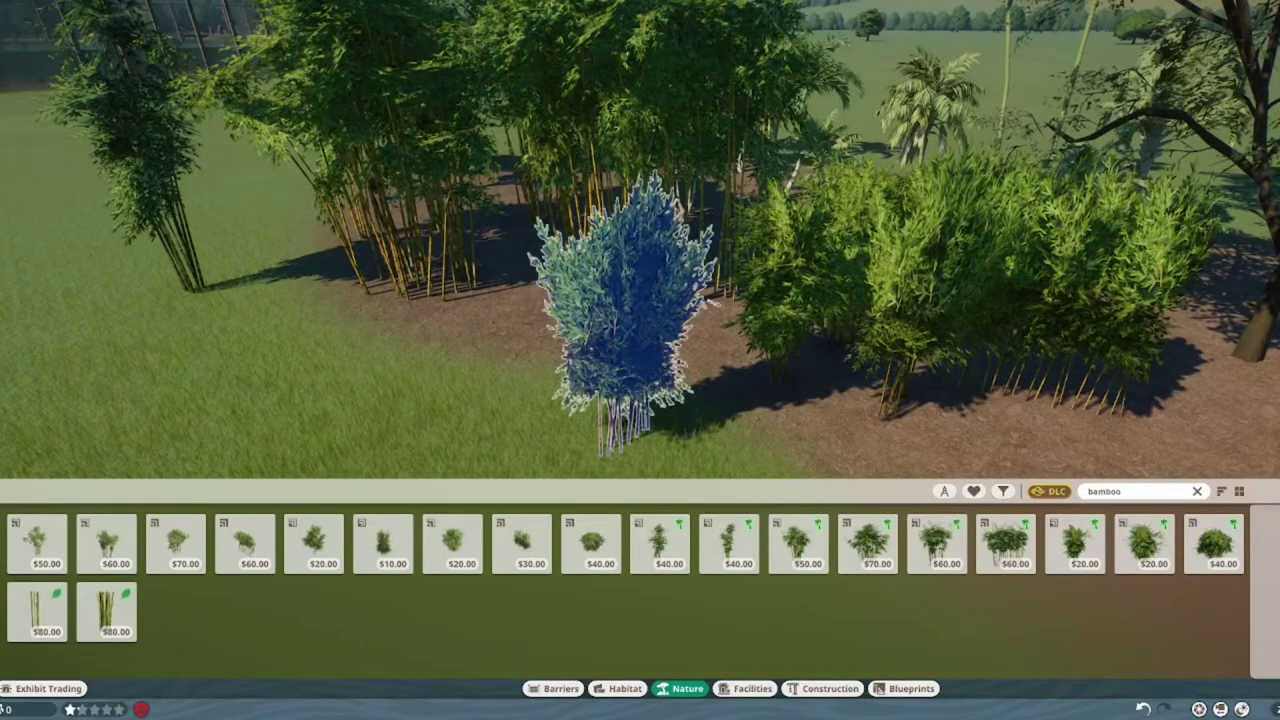
scroll(590, 405, down, 5)
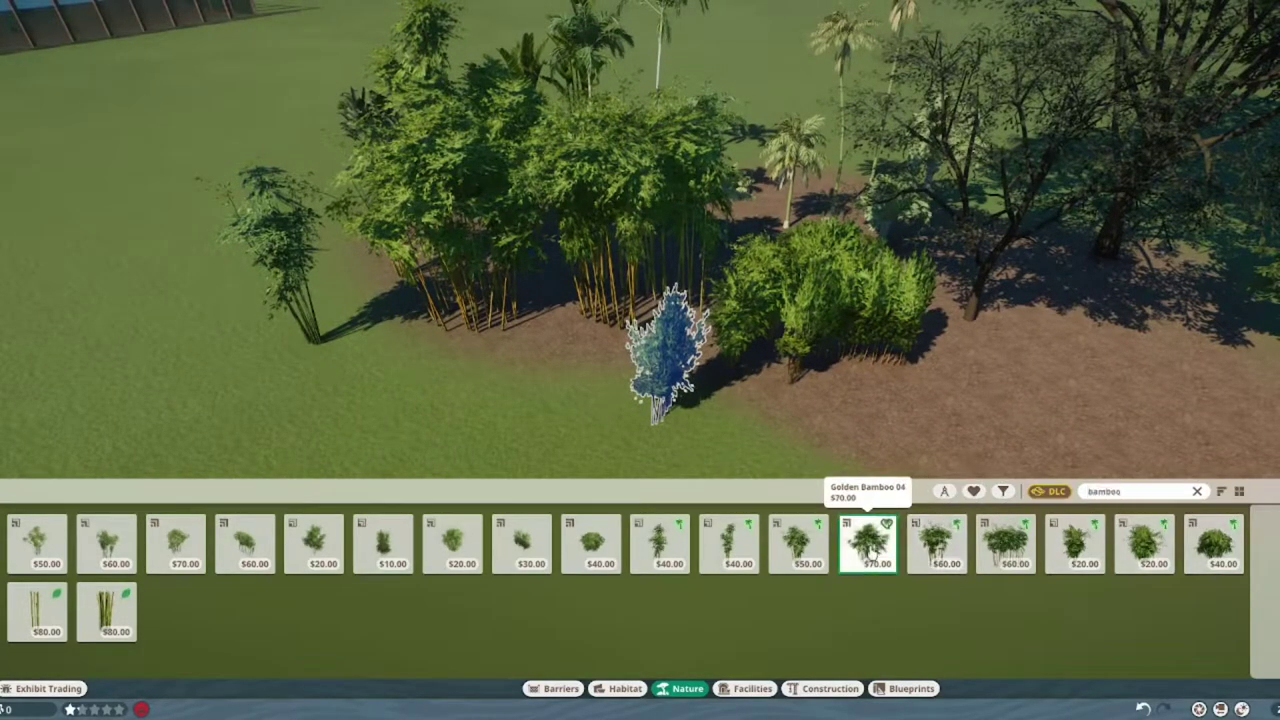
click(870, 548)
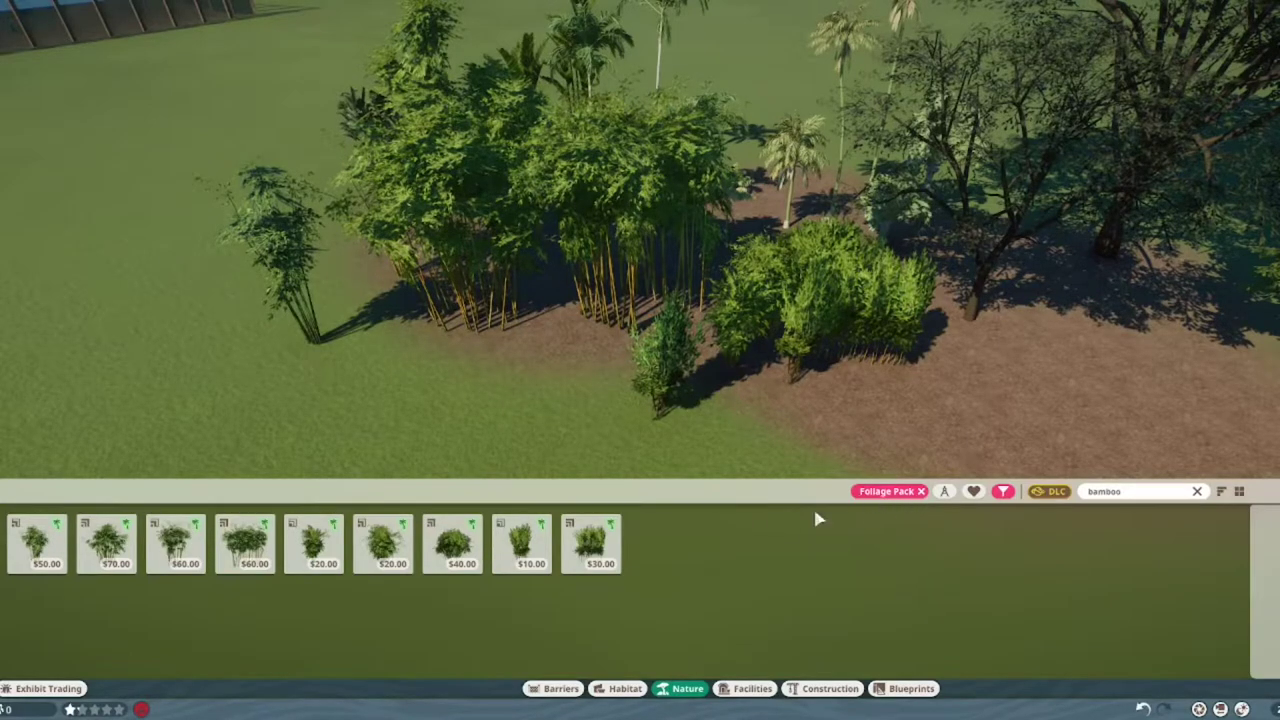
- Clear 'bamboo' from the catalogue search box
click(1196, 492)
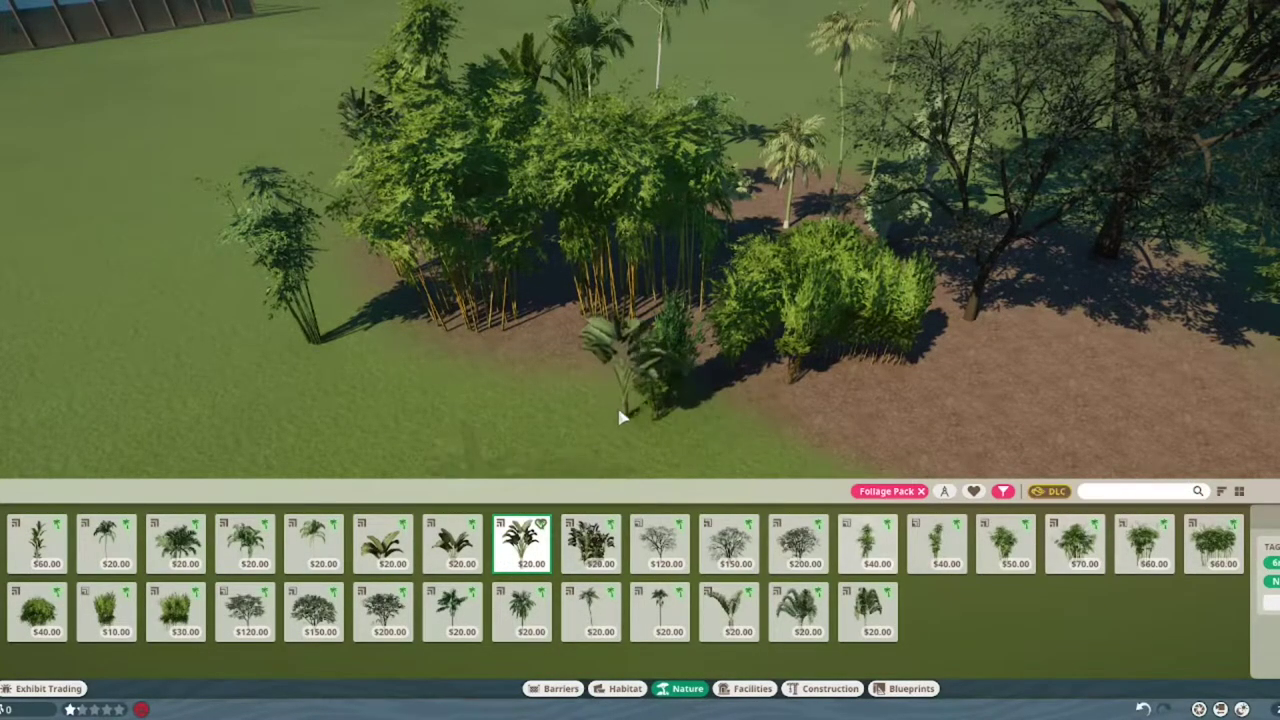
scroll(683, 415, up, 3)
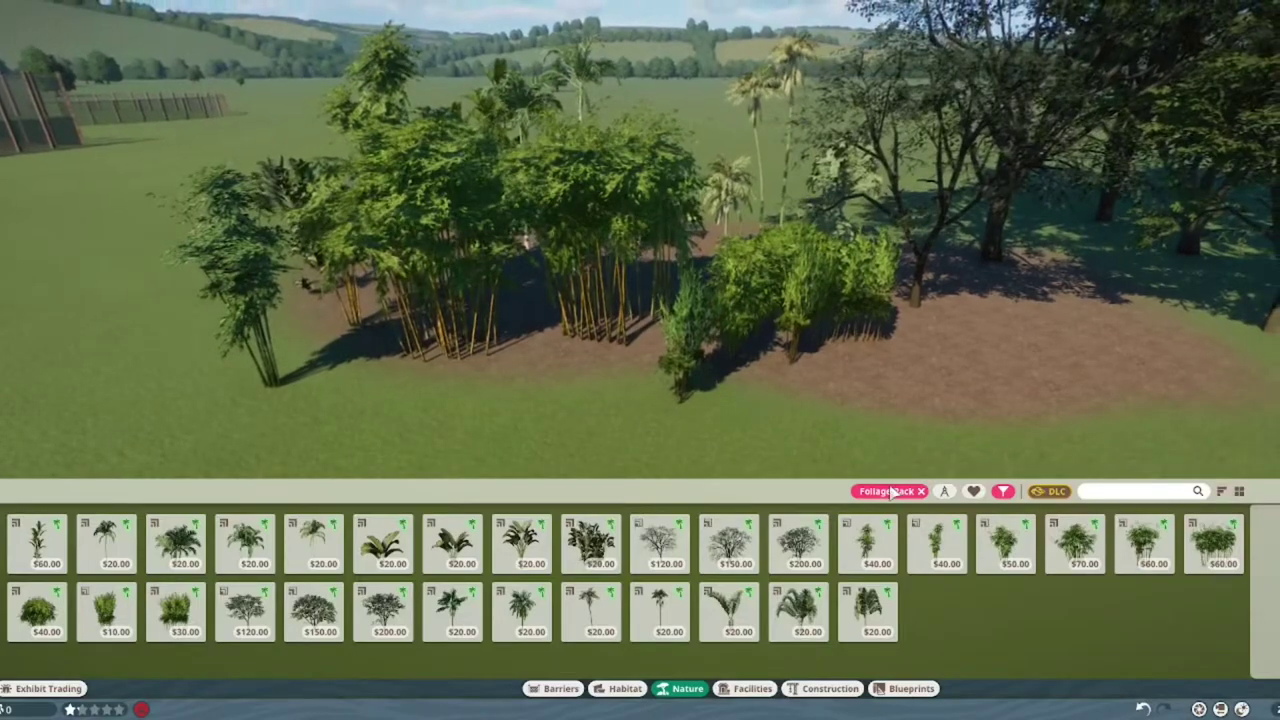
- Switch the catalogue filters from biome to continent, showing African then Asian foliage
click(1004, 492)
click(878, 221)
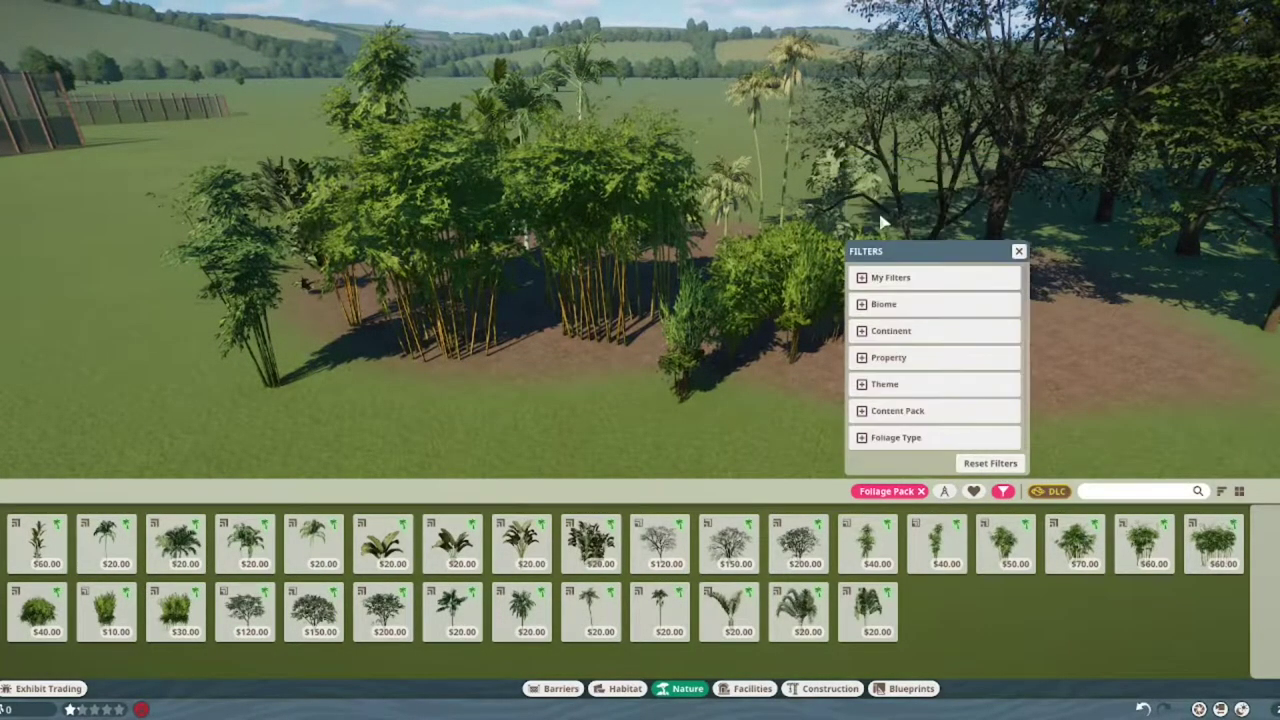
click(890, 331)
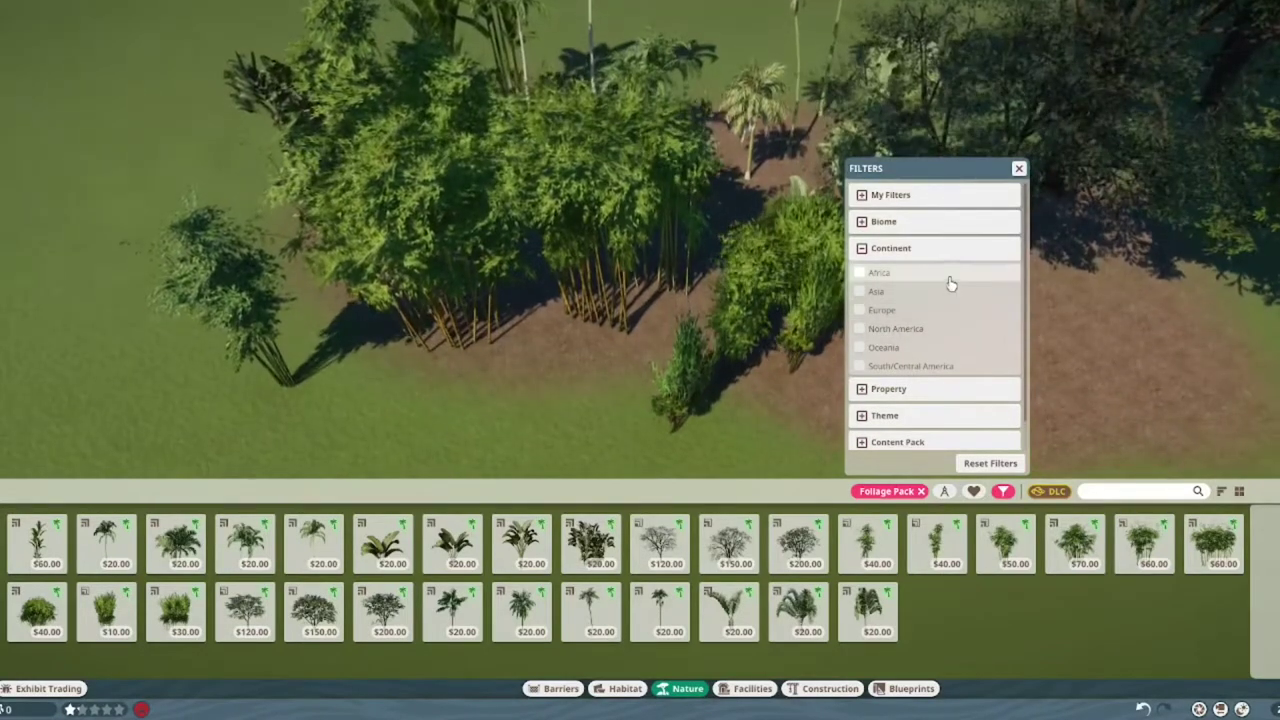
click(951, 283)
scroll(745, 347, down, 3)
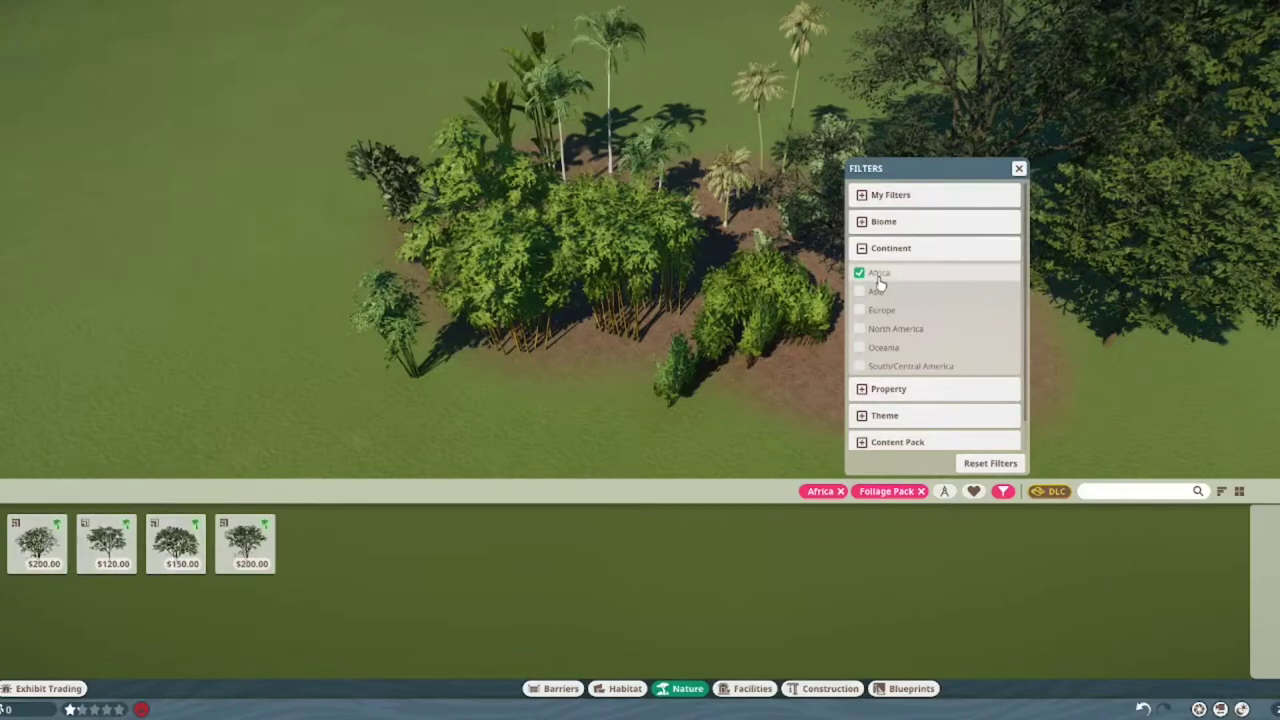
click(878, 273)
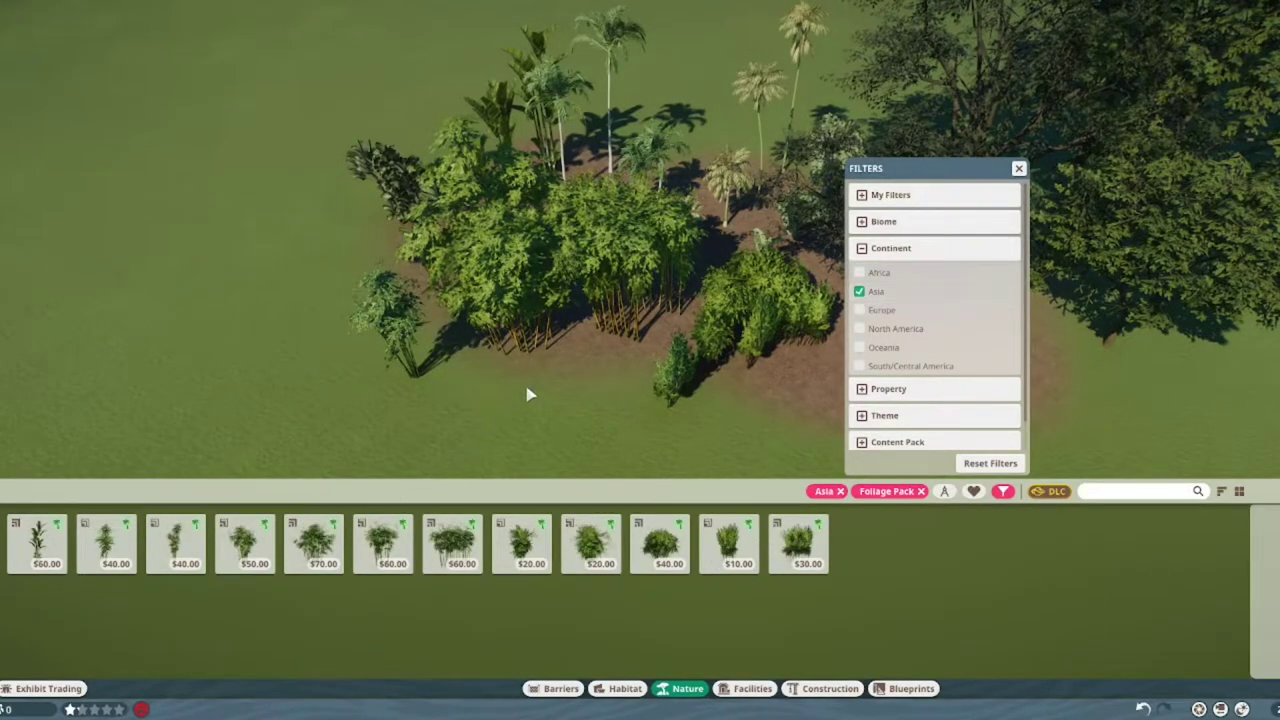
scroll(530, 394, up, 3)
scroll(527, 386, up, 3)
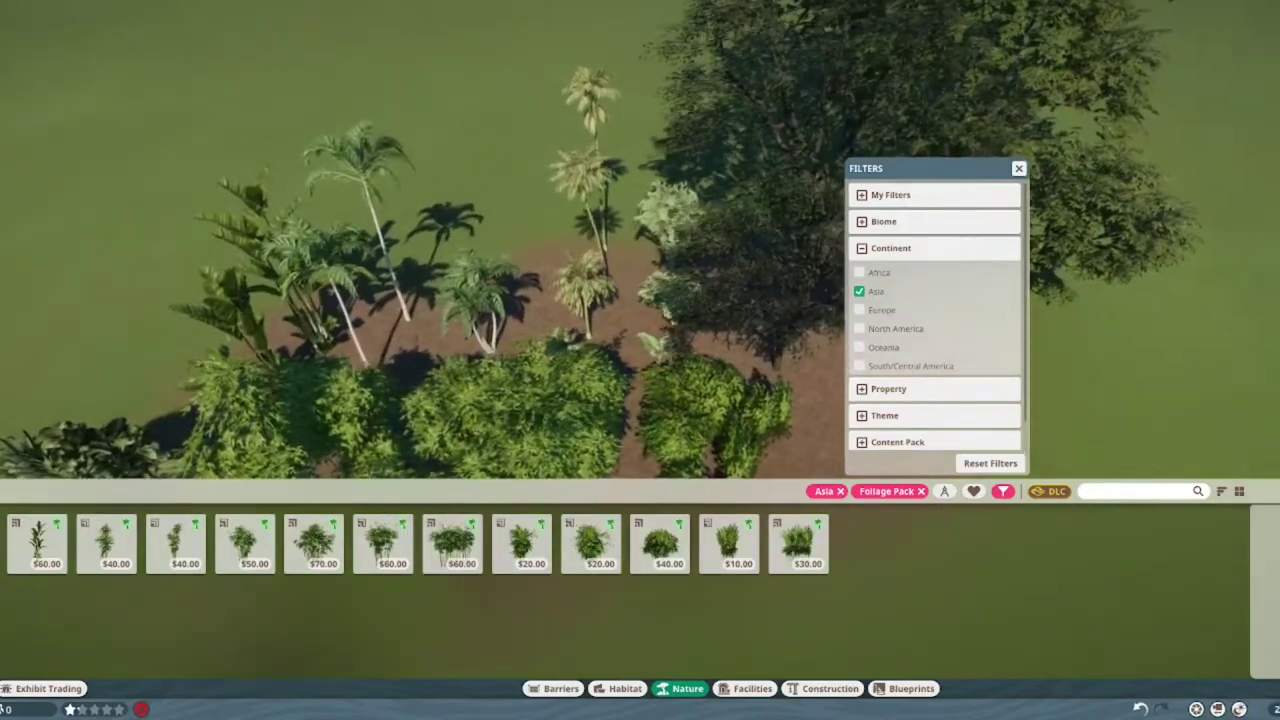
- Cycle the continent filter through Europe, North America and Oceania to South/Central America, then close filters
key(a)
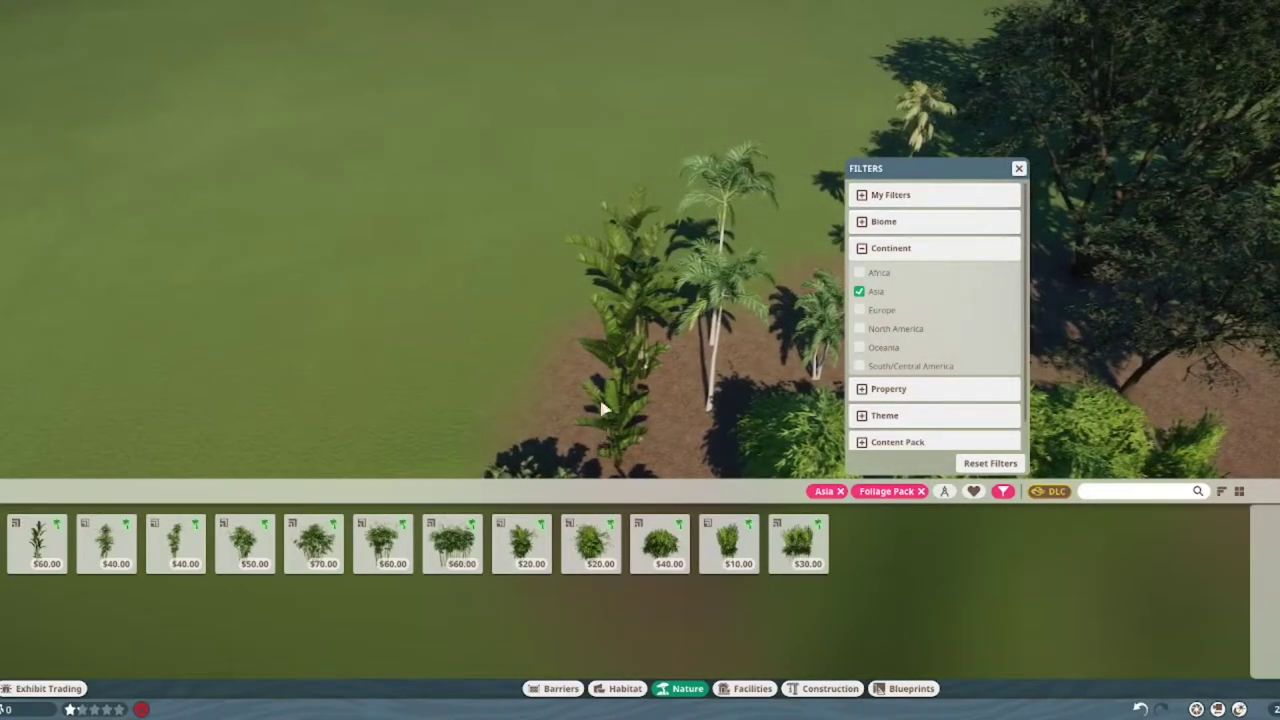
click(878, 292)
key(d)
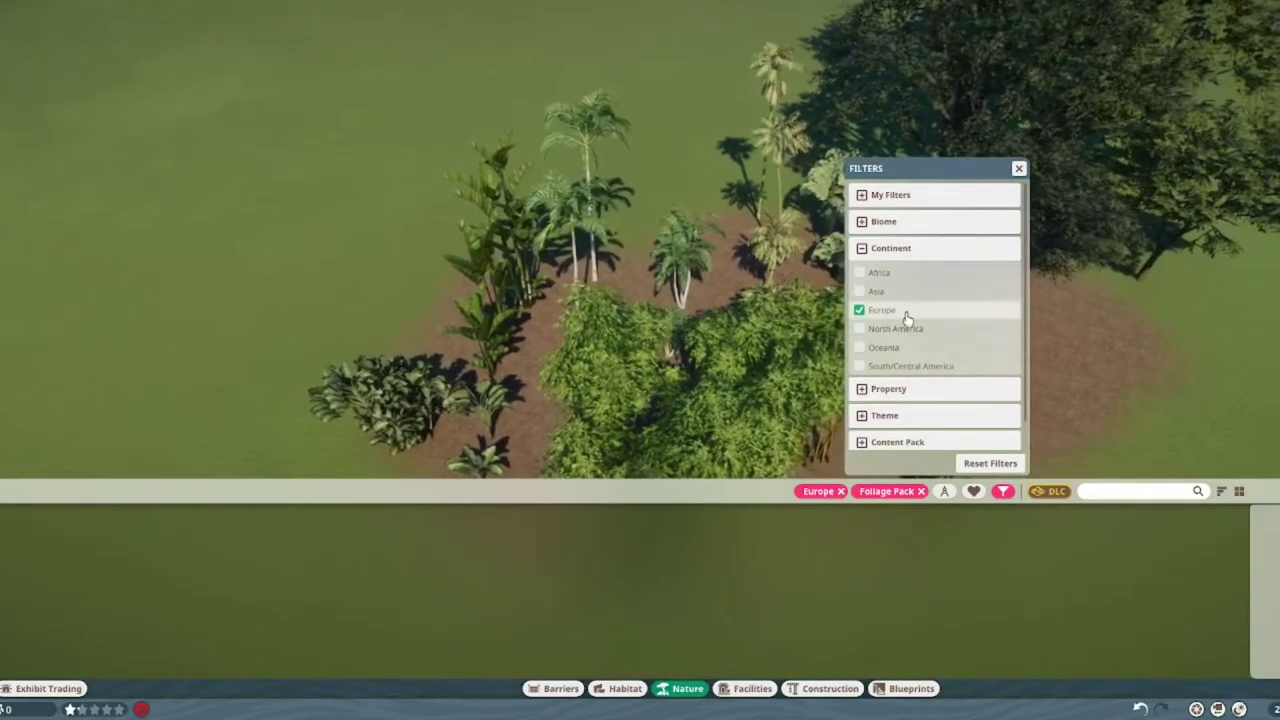
click(882, 310)
click(895, 329)
click(885, 347)
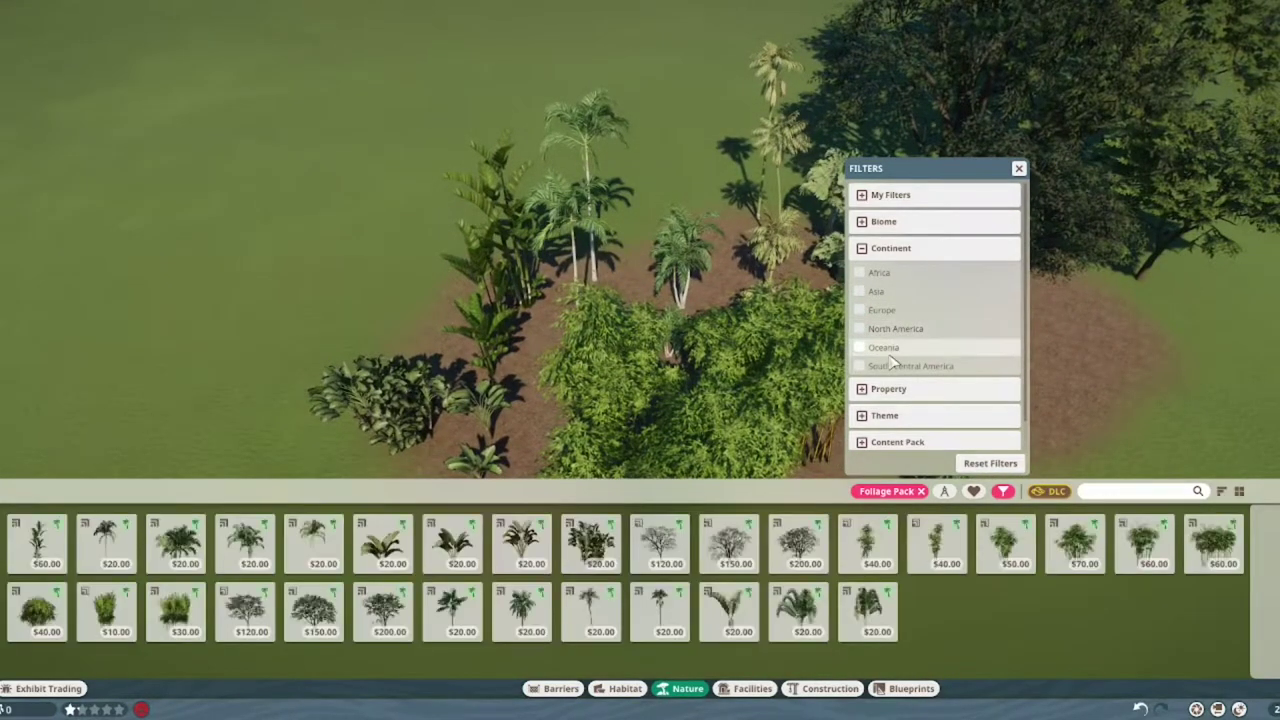
click(890, 349)
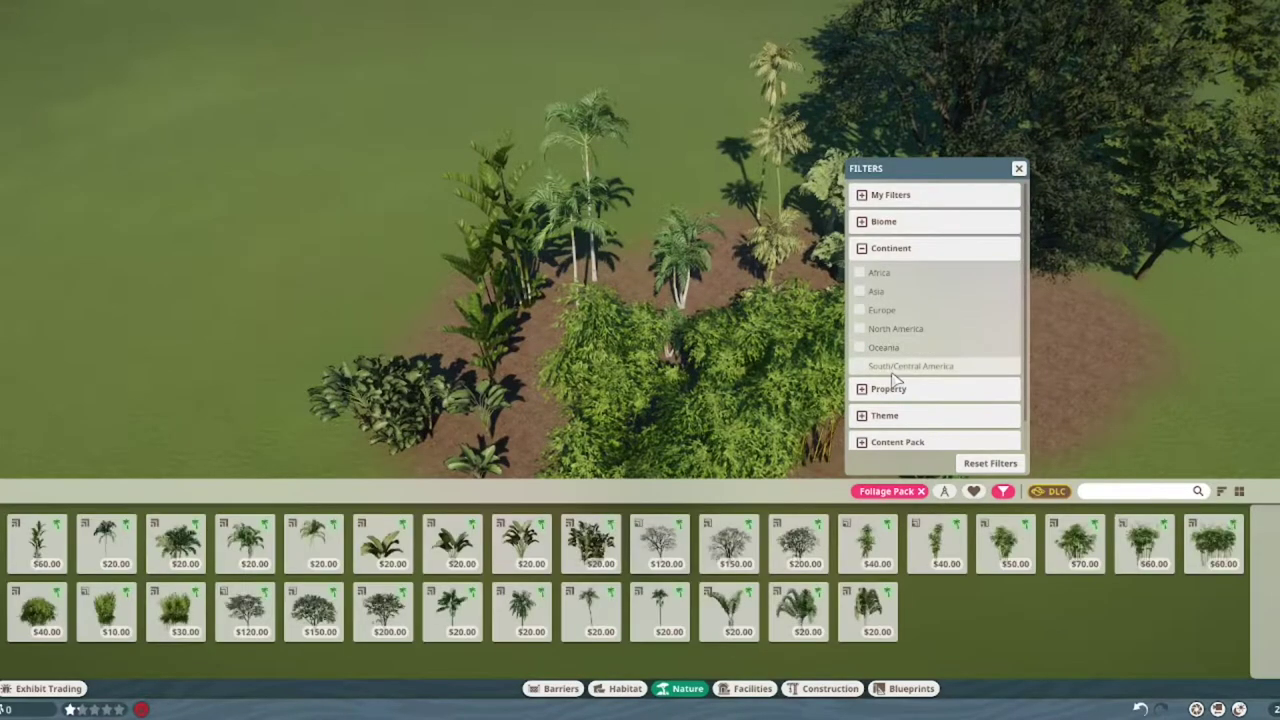
click(893, 367)
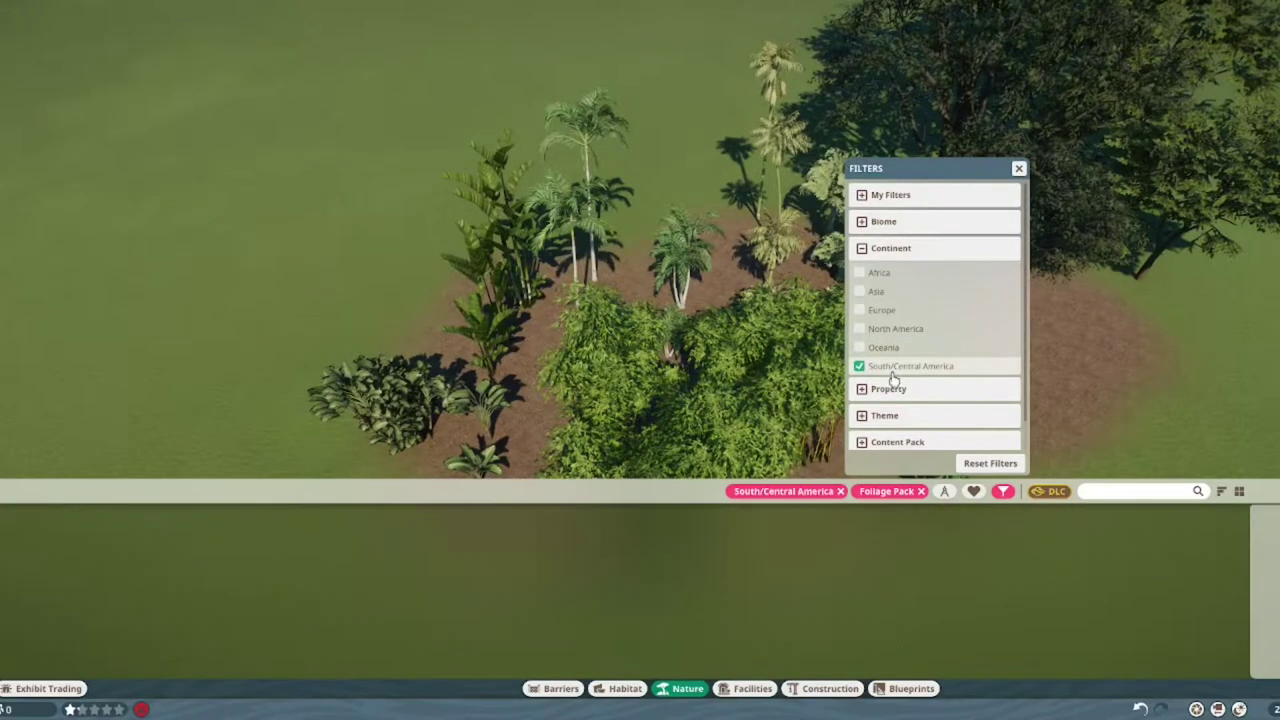
click(1018, 169)
scroll(1056, 393, down, 5)
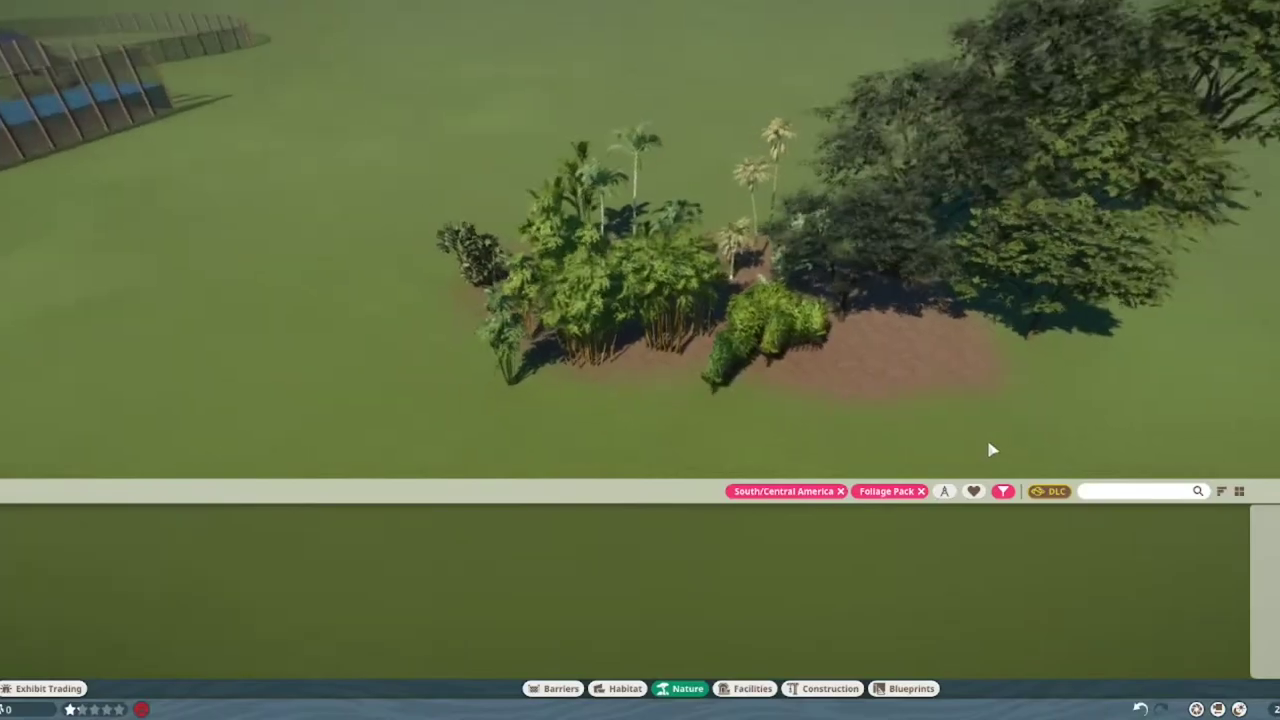
scroll(925, 440, up, 3)
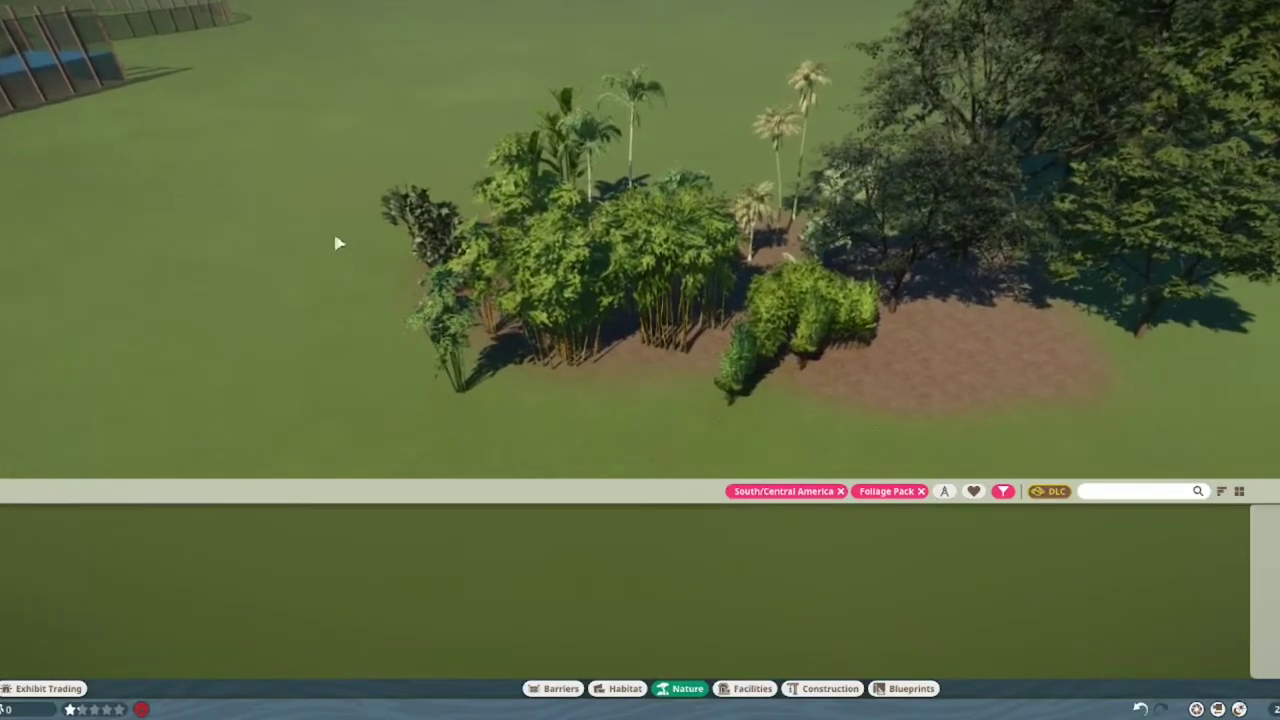
- Orbit and tilt around the bed to inspect the bamboo clump and palms, dismissing the catalogue
drag(450, 337, 463, 360)
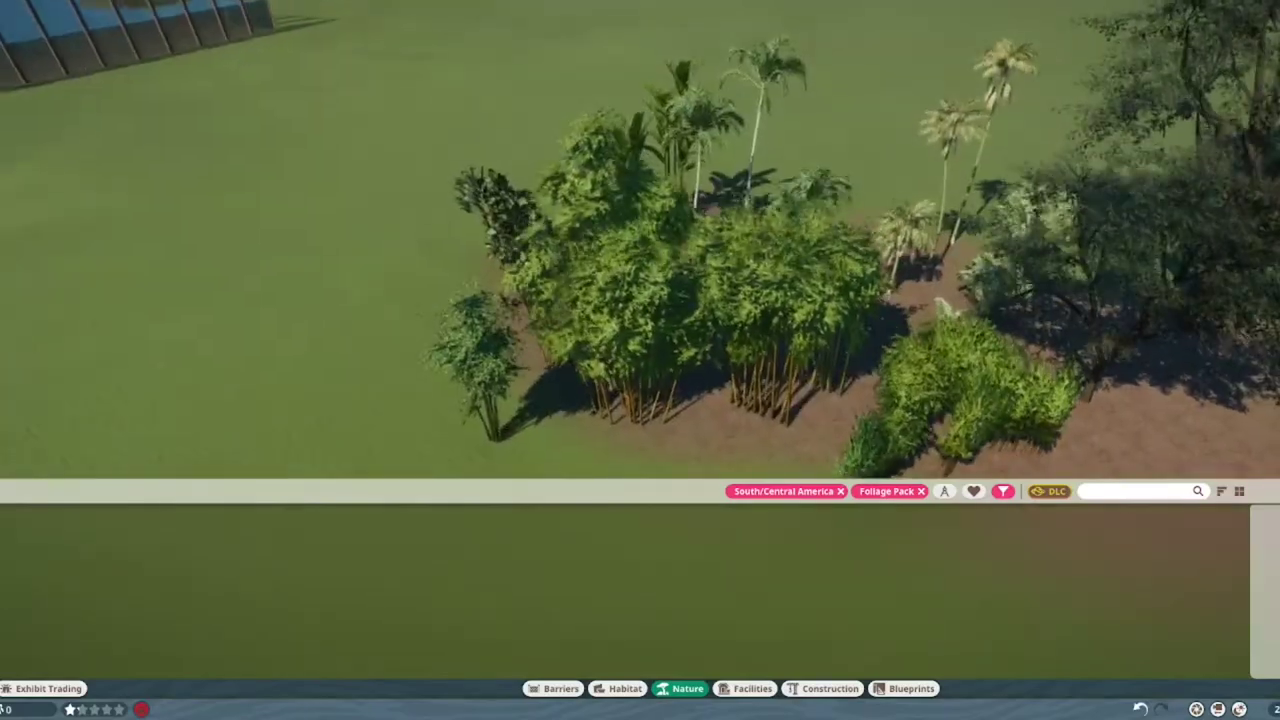
mouse_move(571, 340)
mouse_down()
mouse_move(571, 386)
mouse_move(436, 383)
mouse_up()
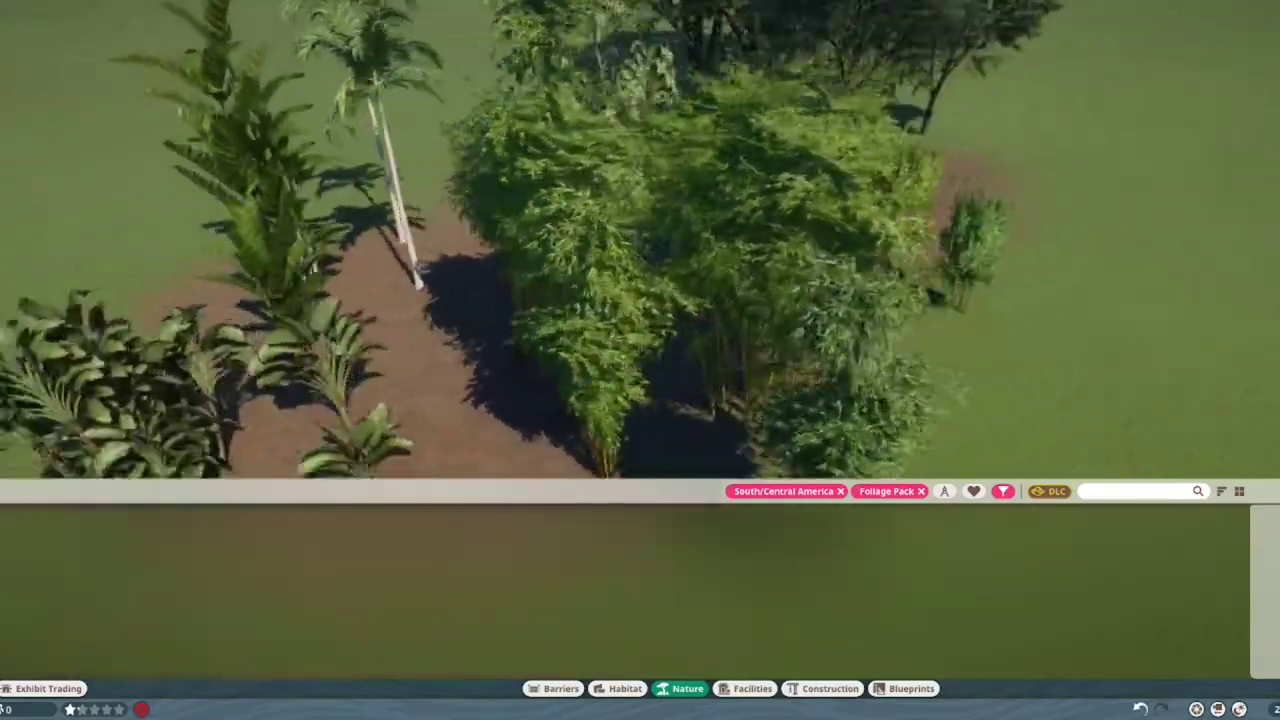
scroll(960, 394, down, 3)
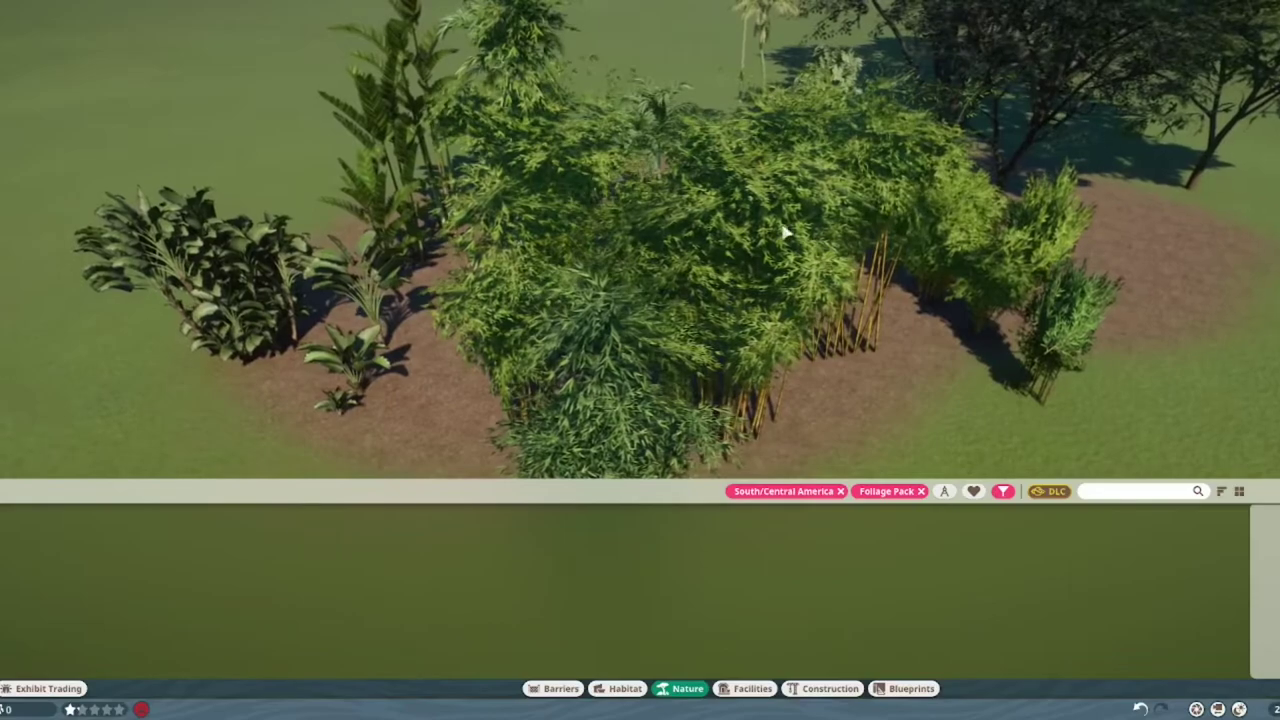
drag(751, 223, 640, 230)
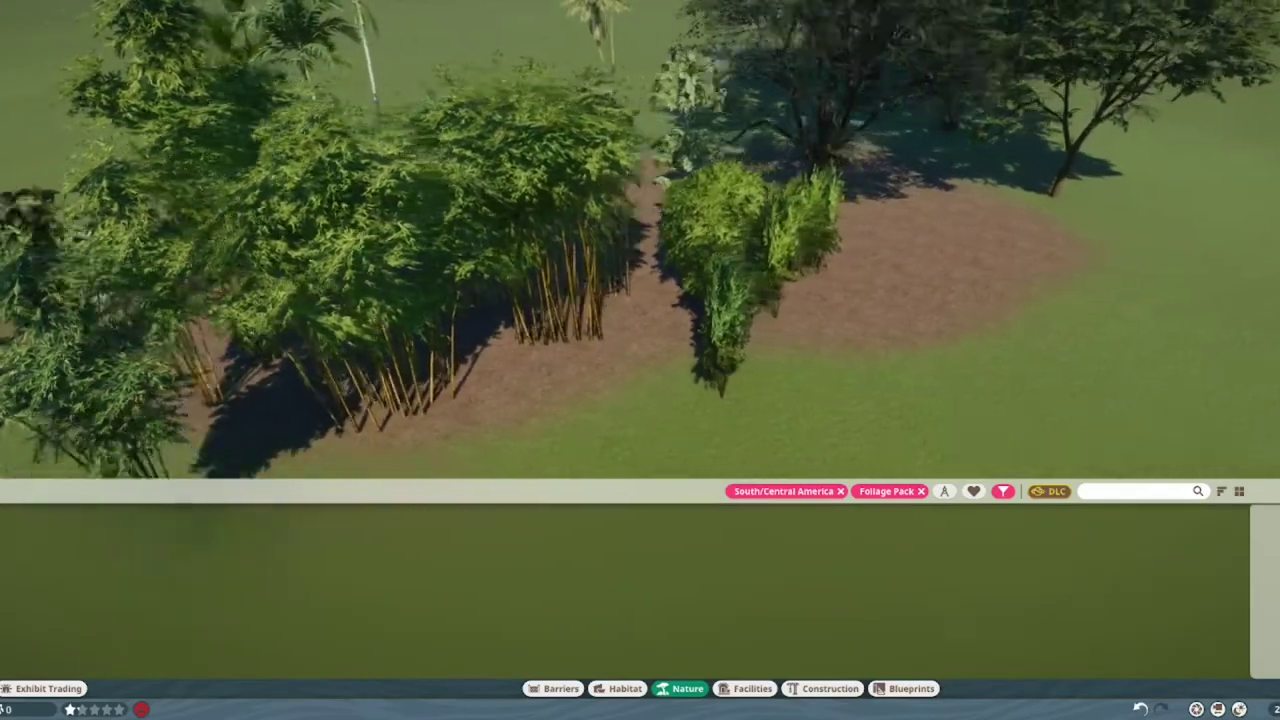
scroll(306, 271, down, 3)
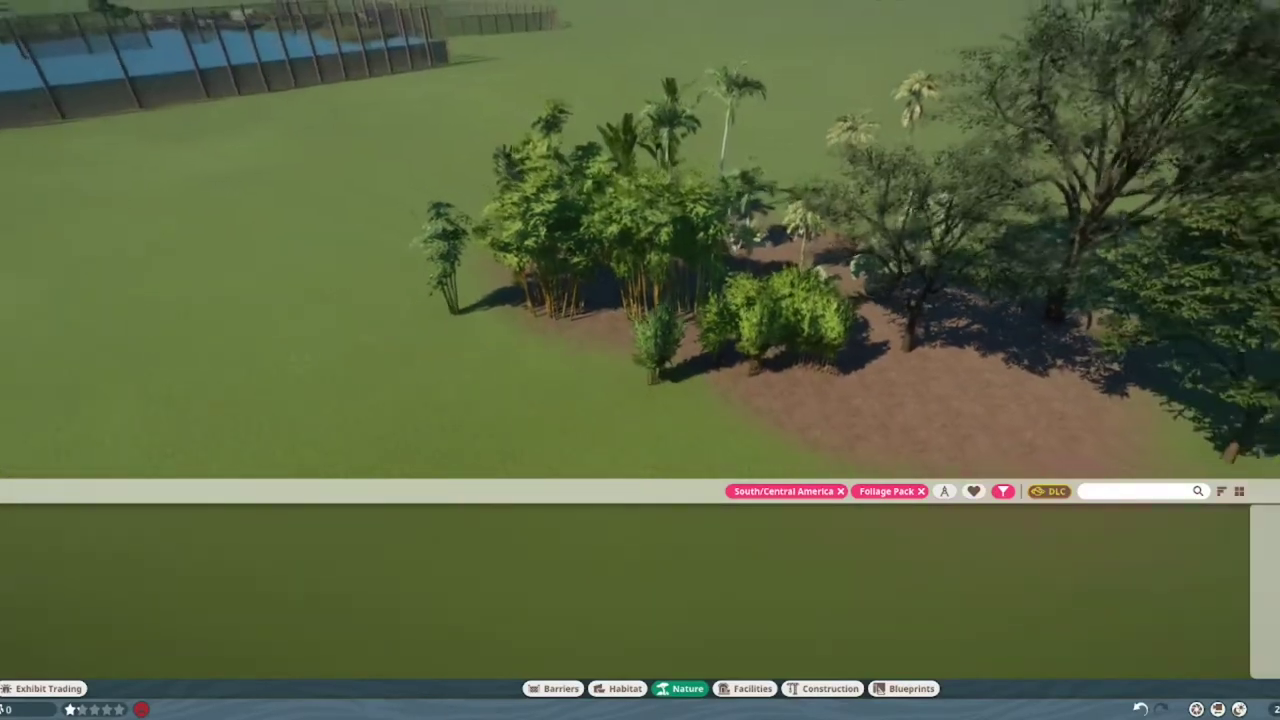
drag(706, 294, 732, 313)
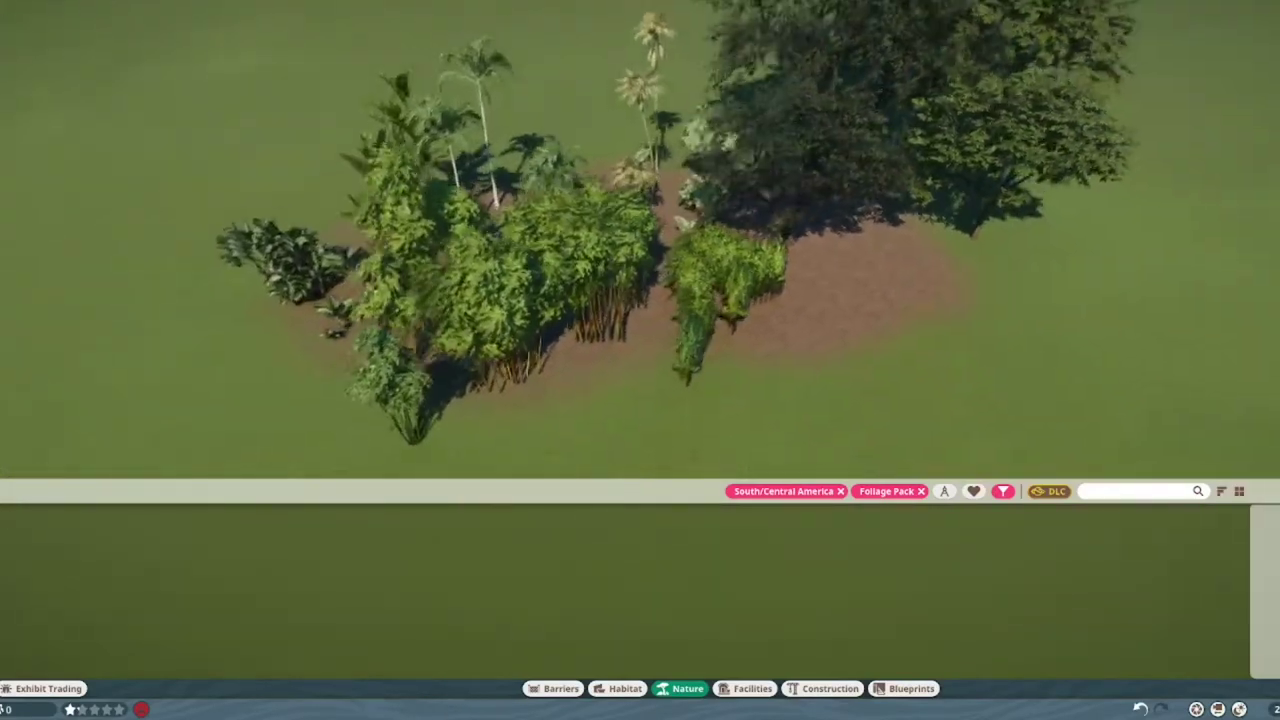
scroll(732, 313, down, 2)
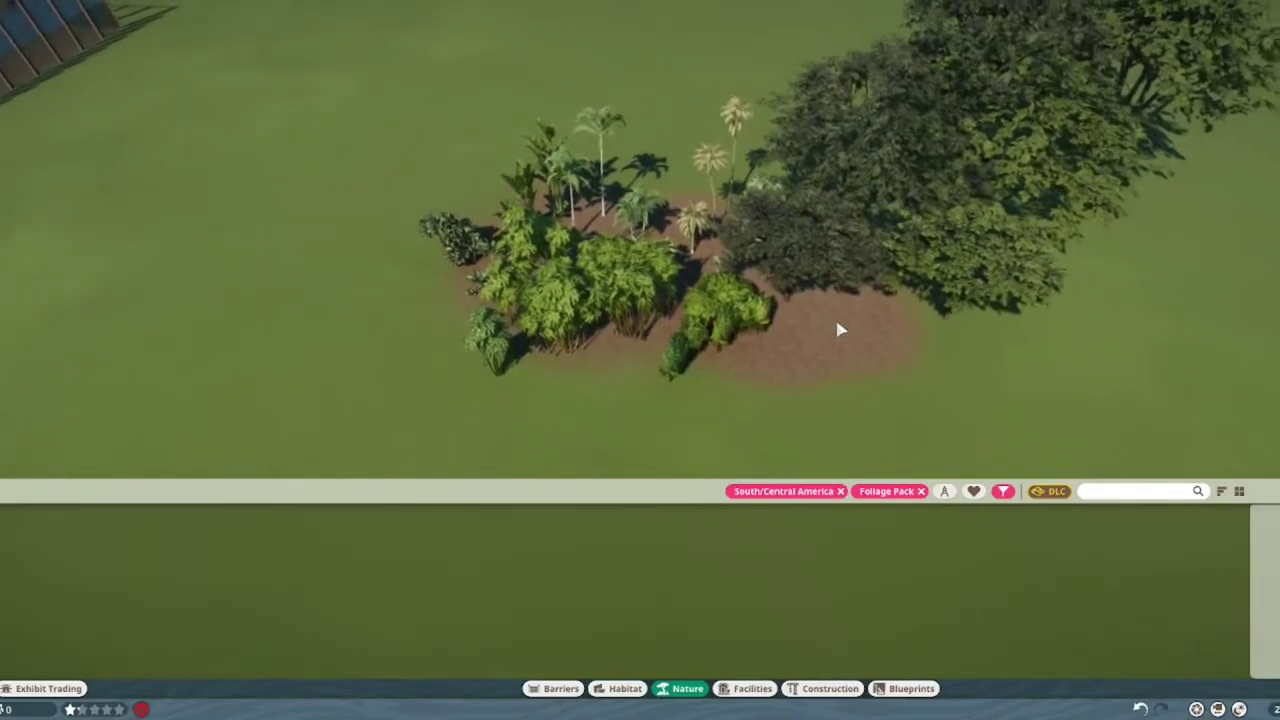
drag(830, 326, 929, 390)
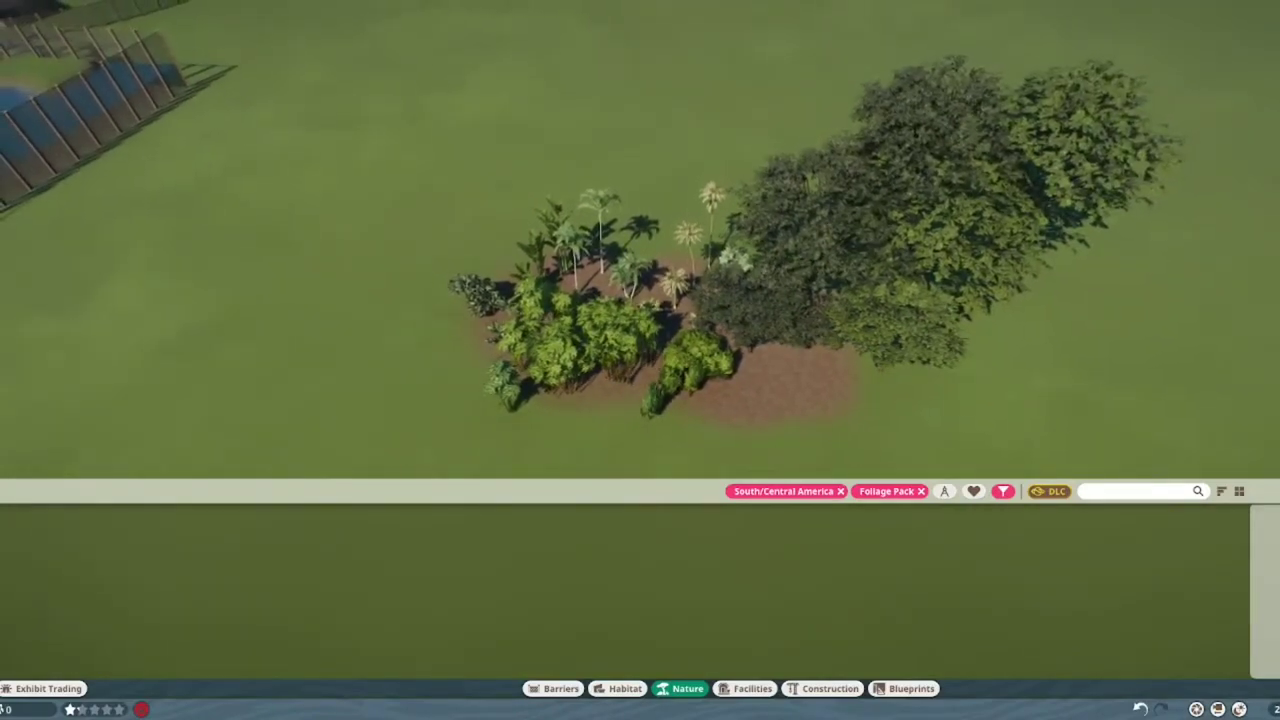
key(Escape)
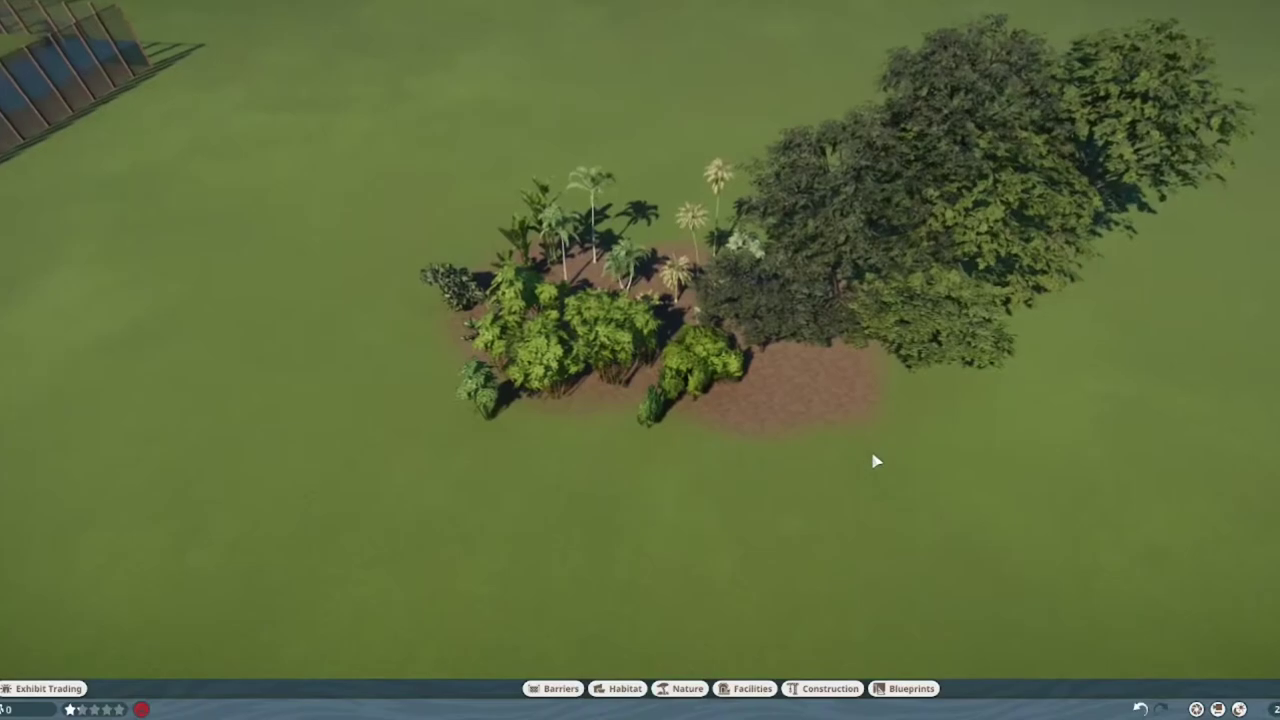
scroll(752, 445, up, 2)
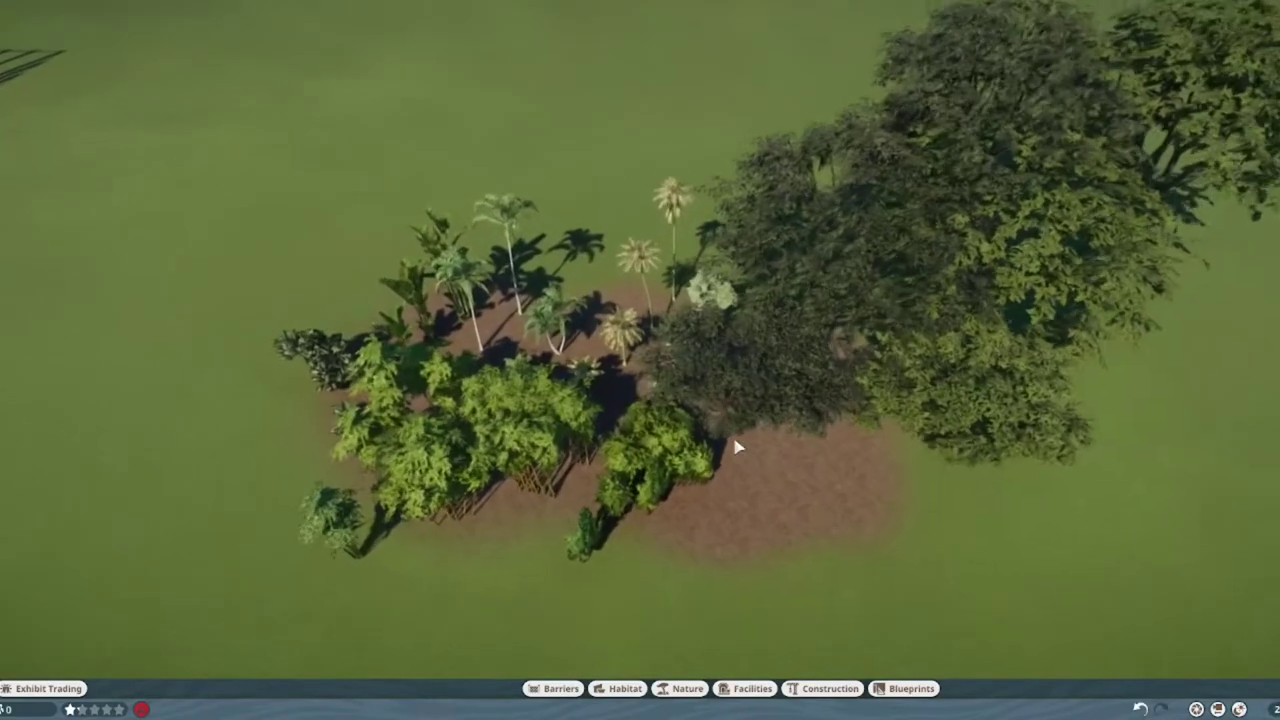
scroll(733, 441, down, 2)
scroll(720, 443, down, 2)
scroll(700, 447, down, 2)
scroll(680, 450, down, 2)
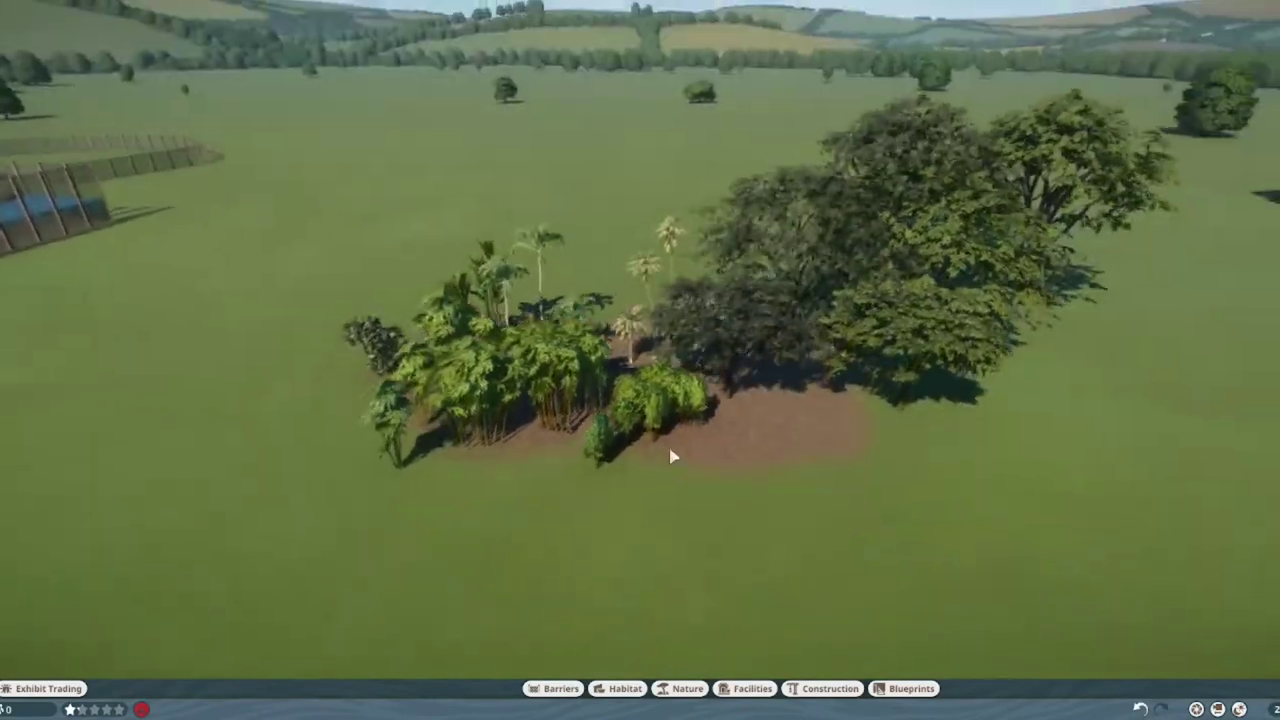
scroll(670, 456, down, 2)
scroll(786, 466, up, 2)
scroll(1043, 520, up, 2)
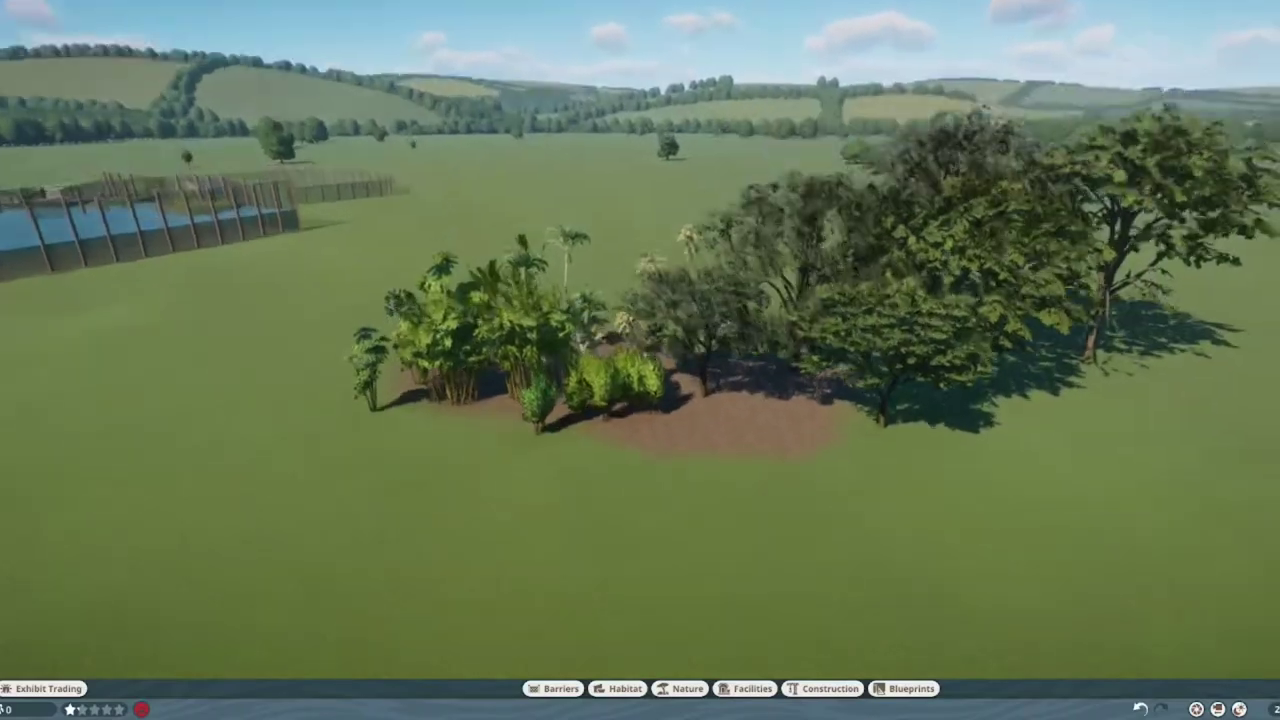
scroll(723, 357, up, 2)
scroll(812, 408, up, 2)
scroll(812, 408, up, 2)
scroll(812, 408, up, 2)
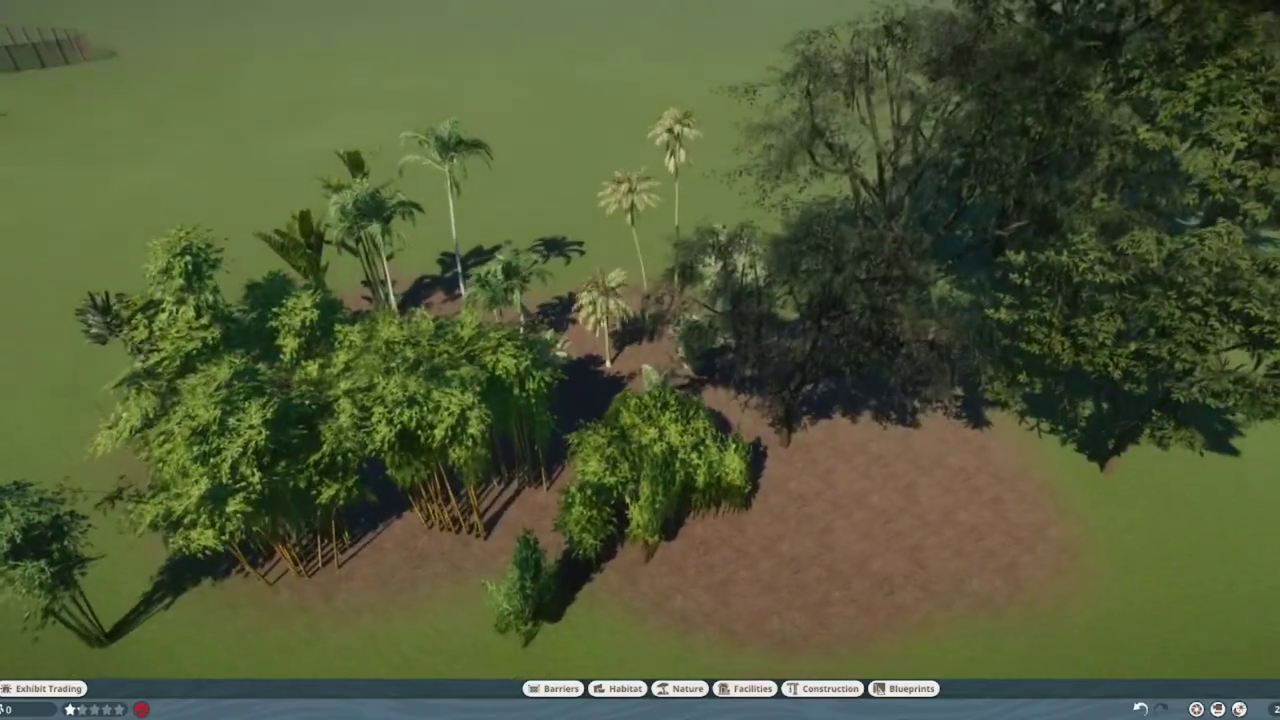
scroll(886, 391, down, 2)
scroll(695, 527, up, 1)
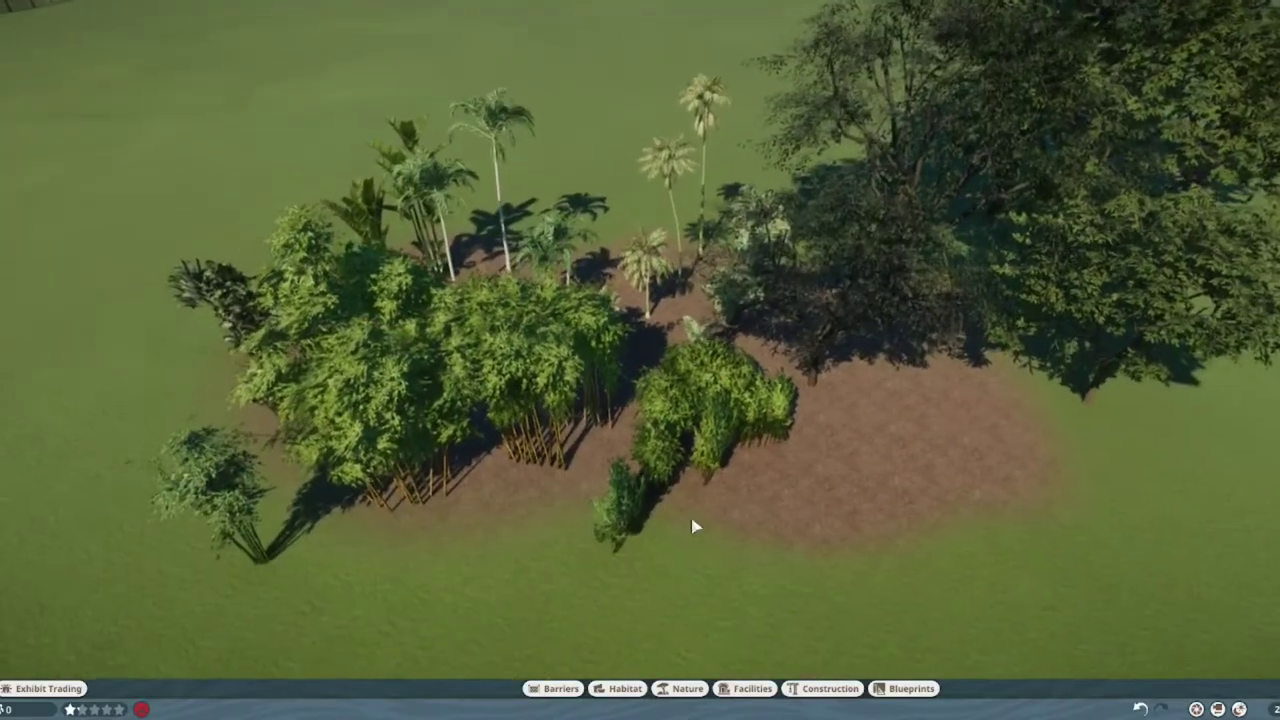
- Reopen Nature without region or Foliage Pack filters, search 'palm', and preview a Date Palm
click(684, 688)
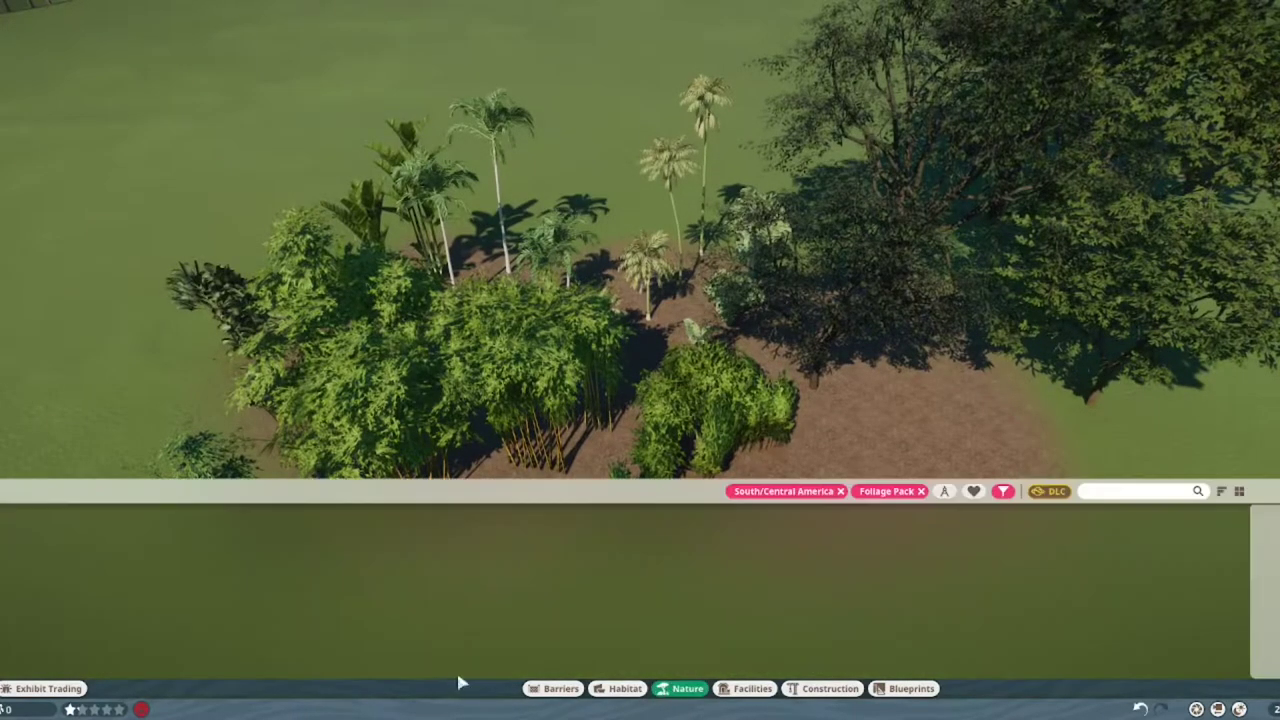
click(921, 491)
click(1145, 491)
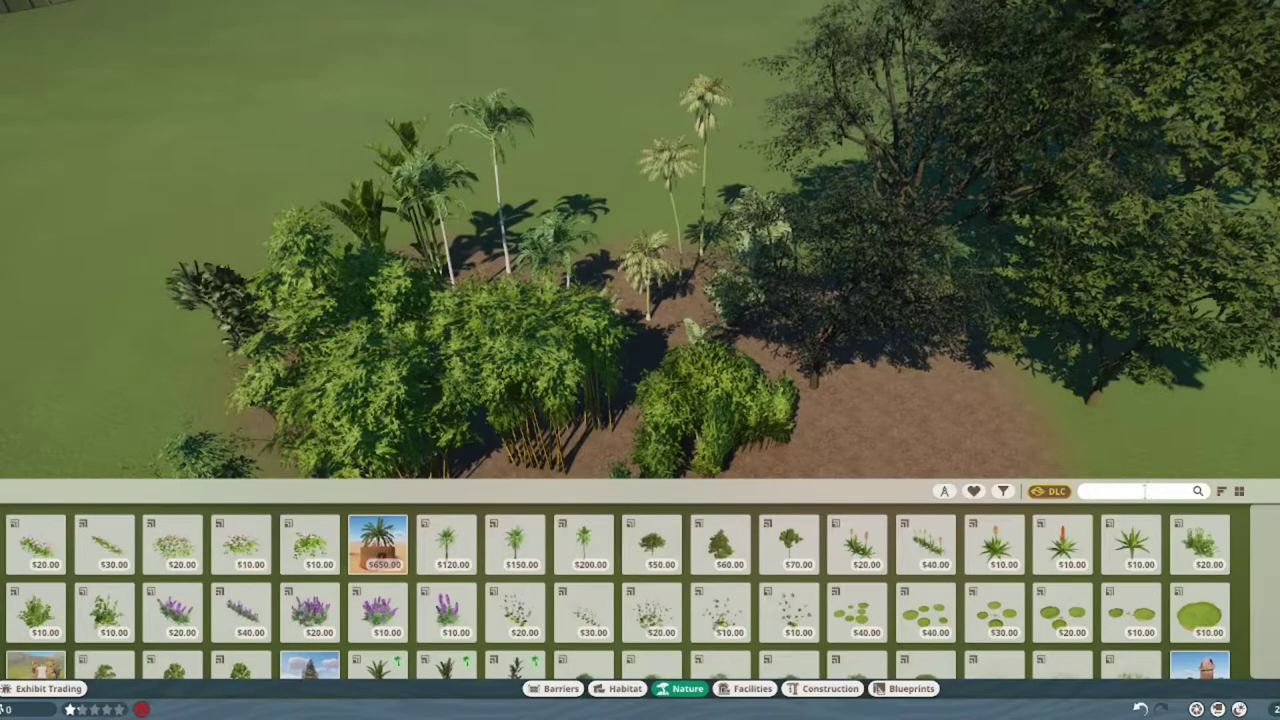
text(pal)
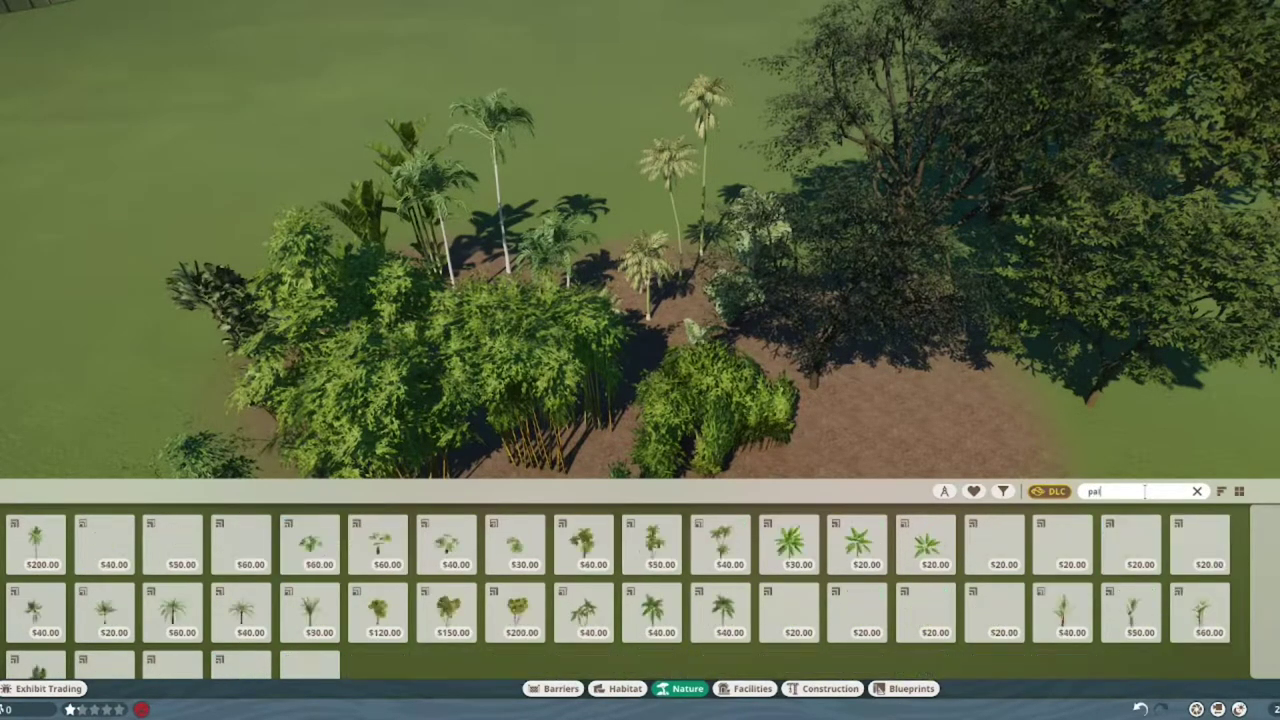
text(m)
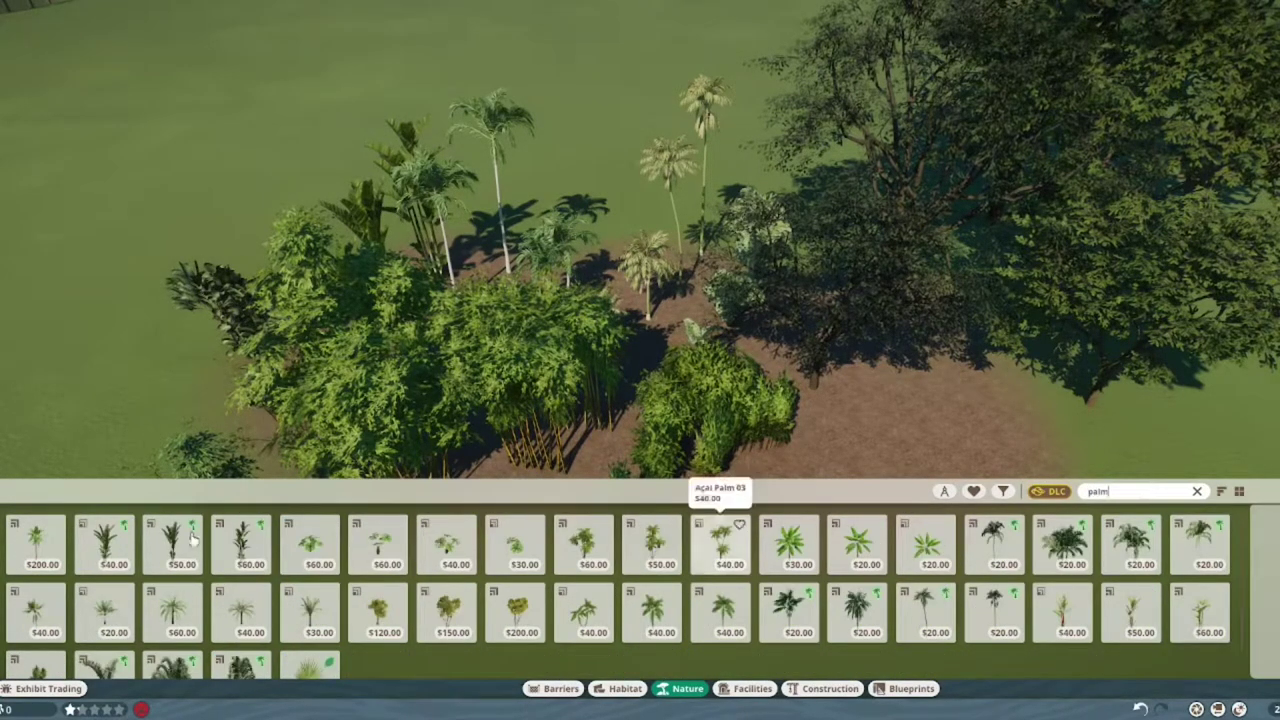
click(36, 543)
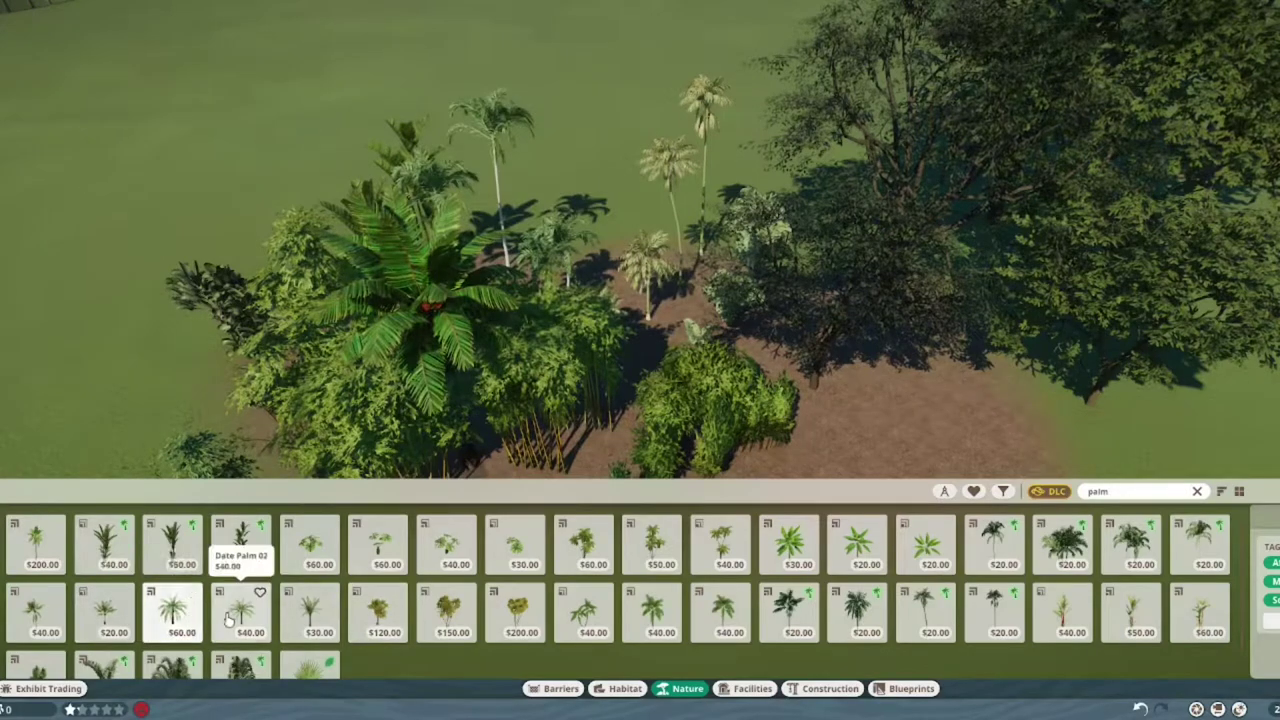
click(173, 625)
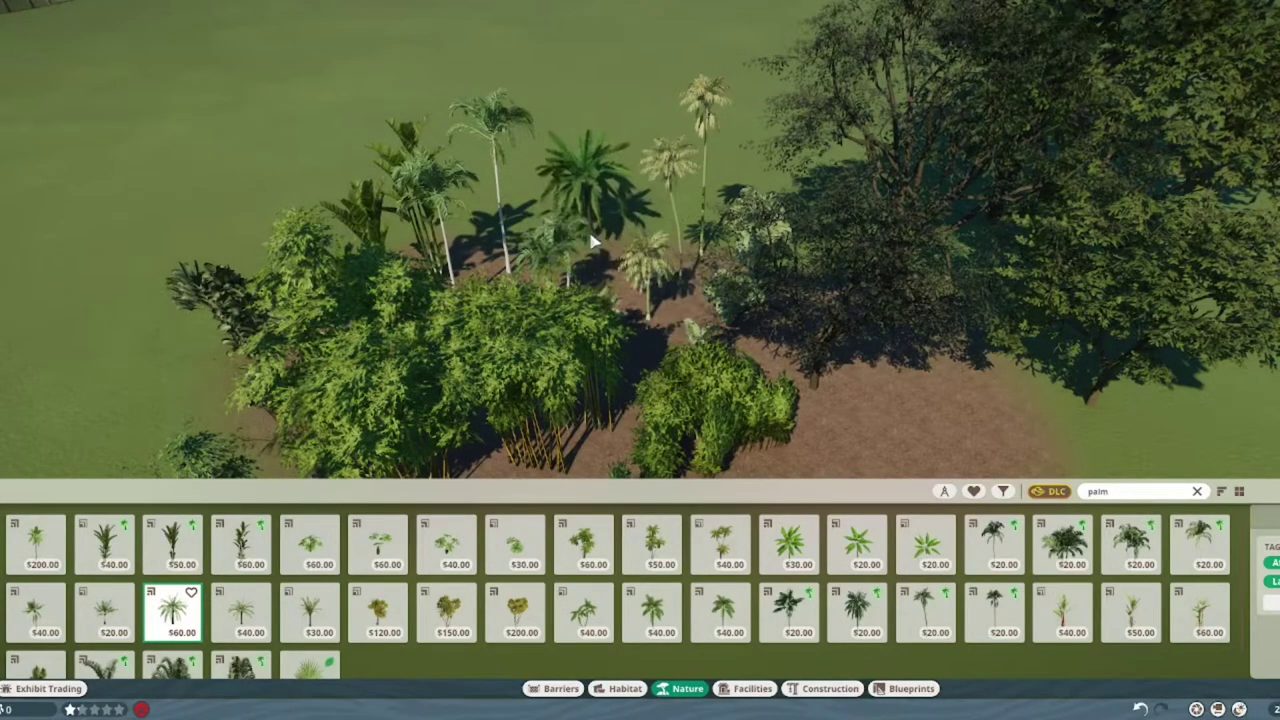
right_click(592, 241)
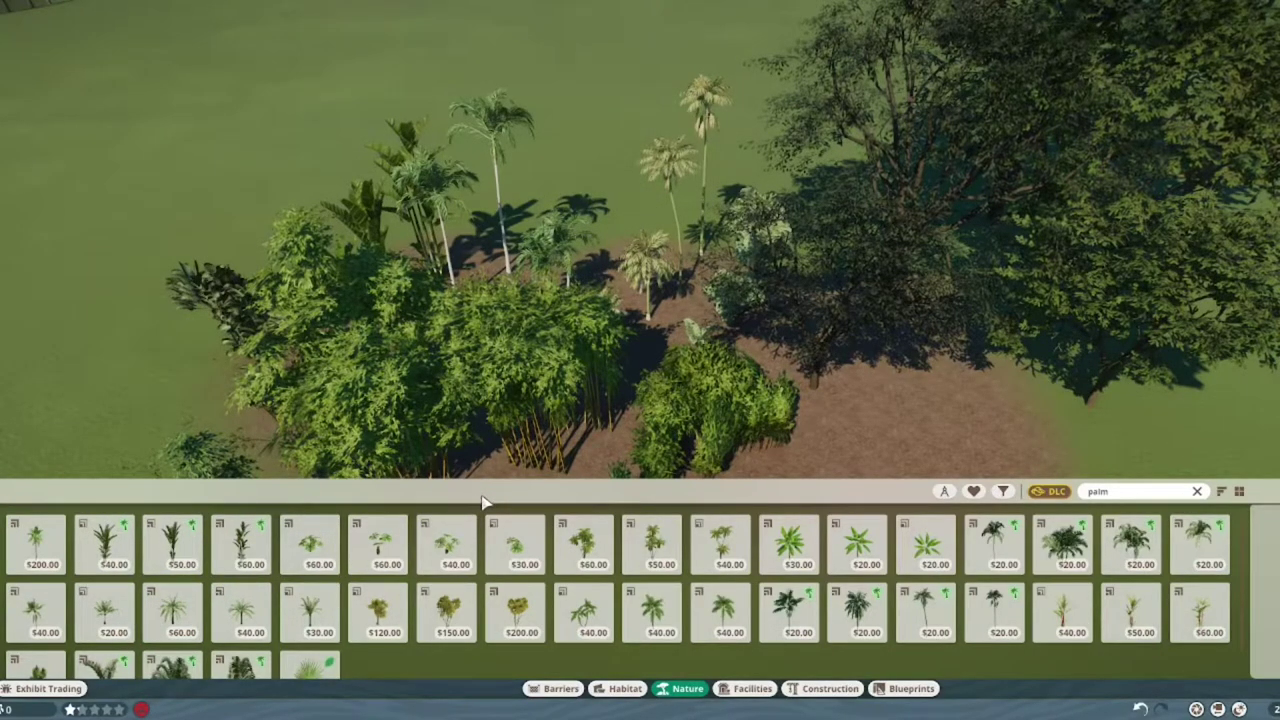
scroll(600, 440, up, 3)
scroll(780, 390, up, 3)
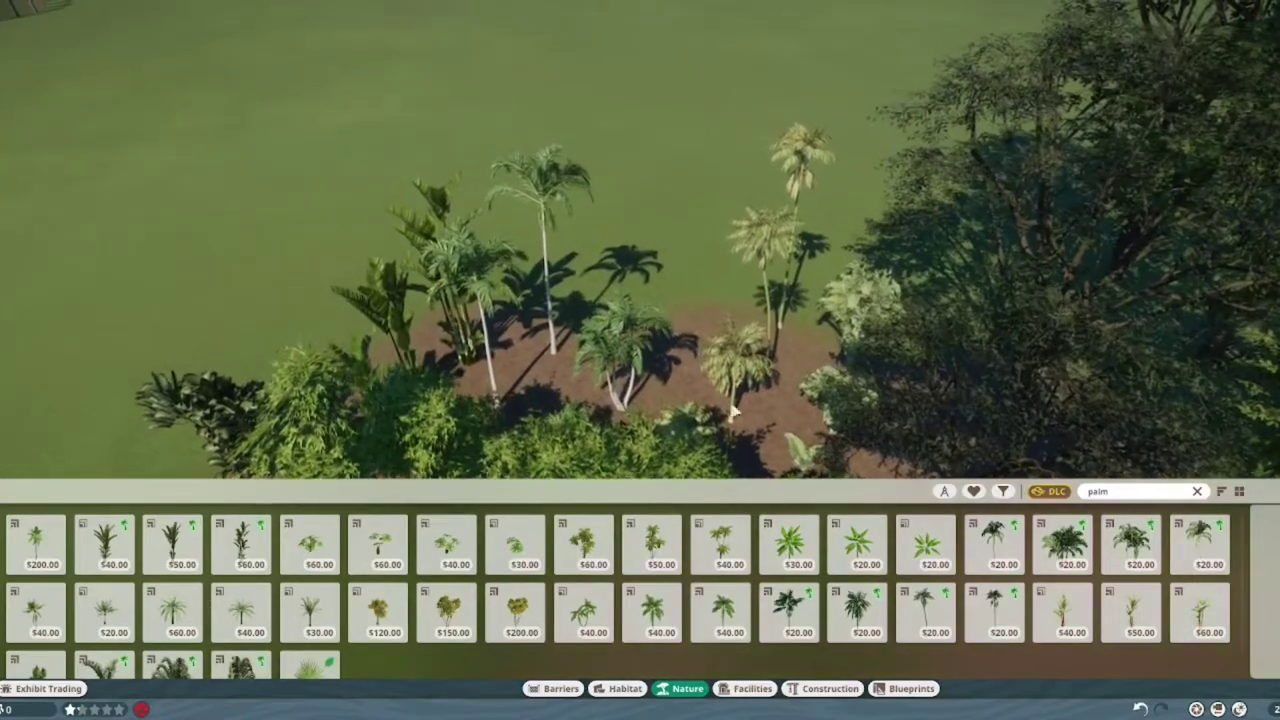
scroll(733, 409, up, 3)
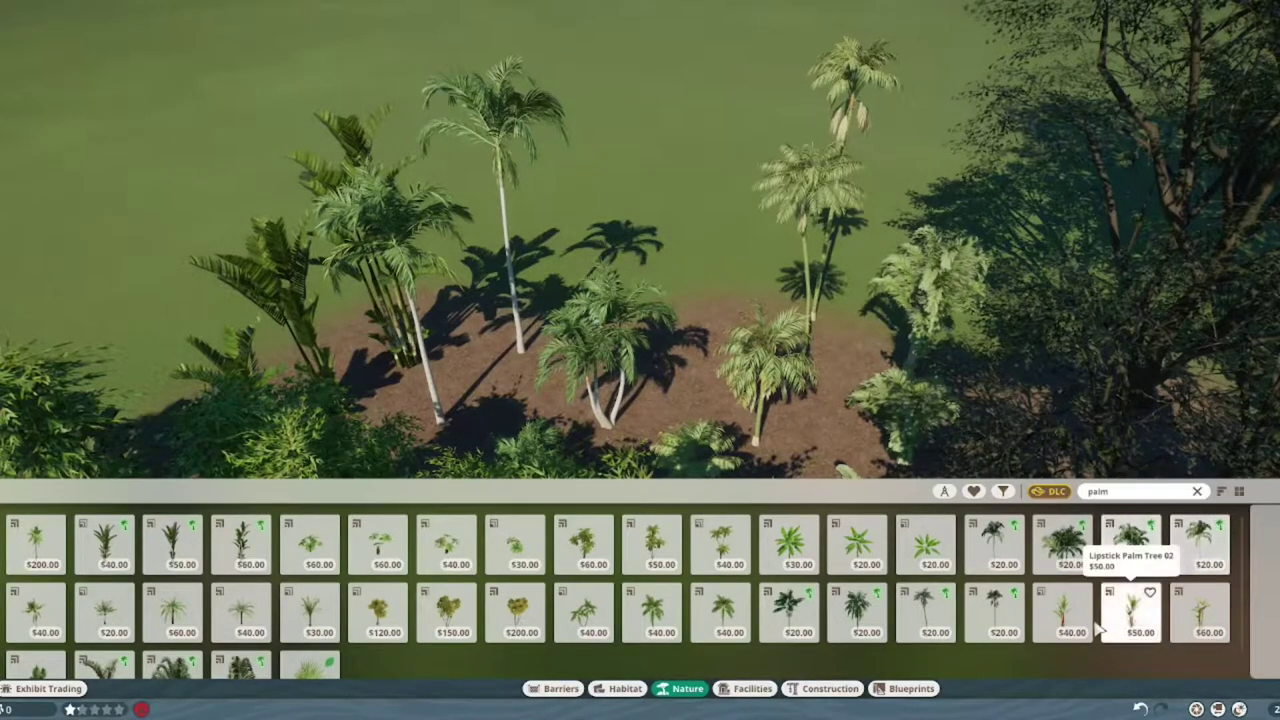
- Preview Lipstick Palm Tree 02 on the terrain, then cancel placement
click(1062, 612)
key(a)
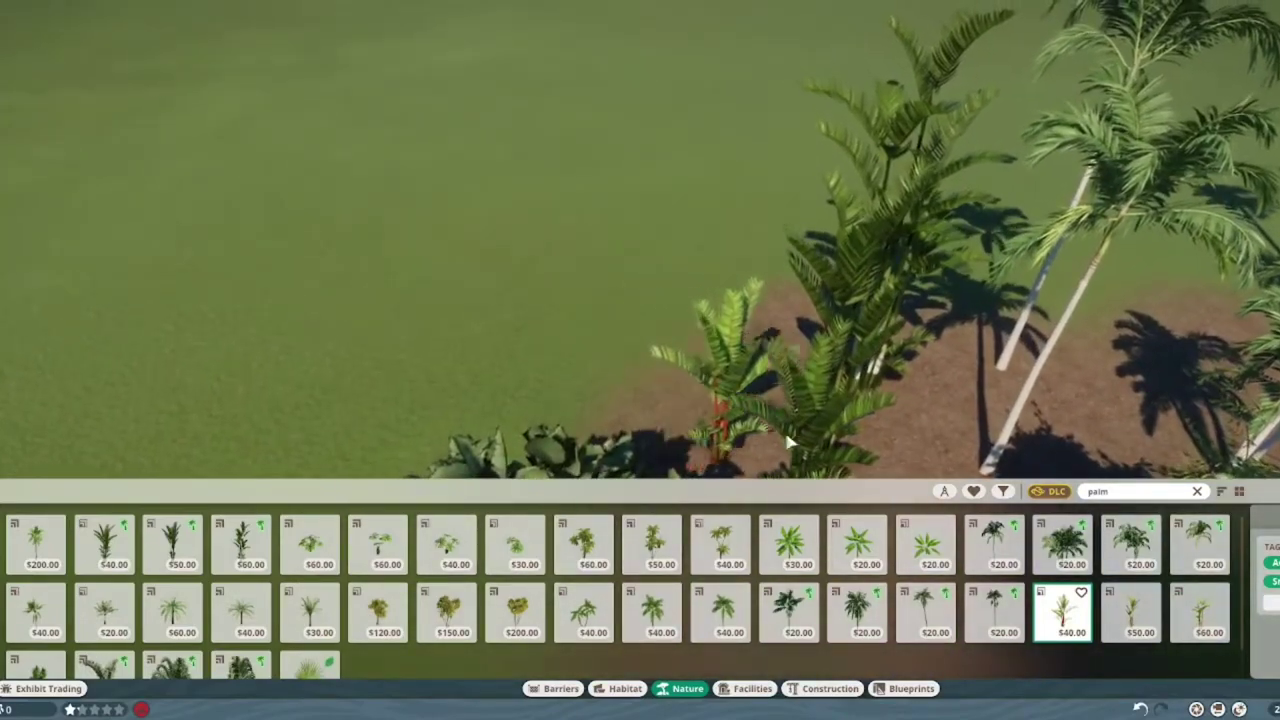
click(1130, 612)
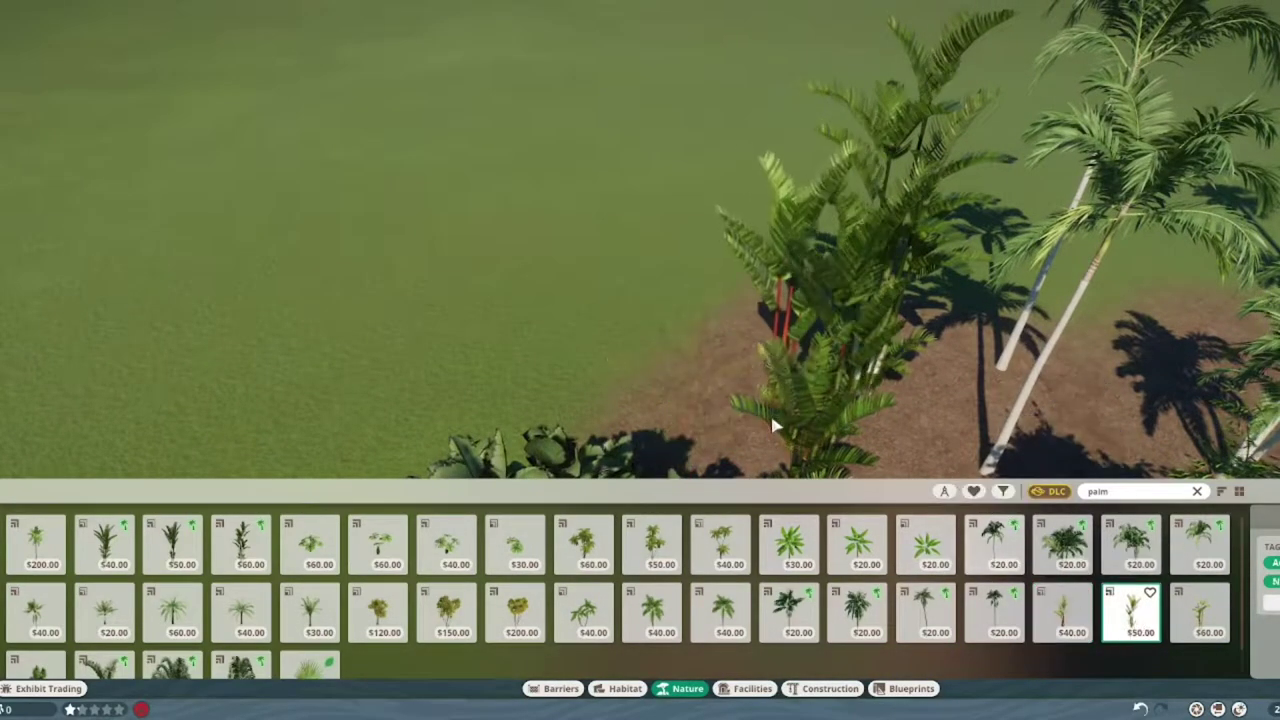
right_click(703, 437)
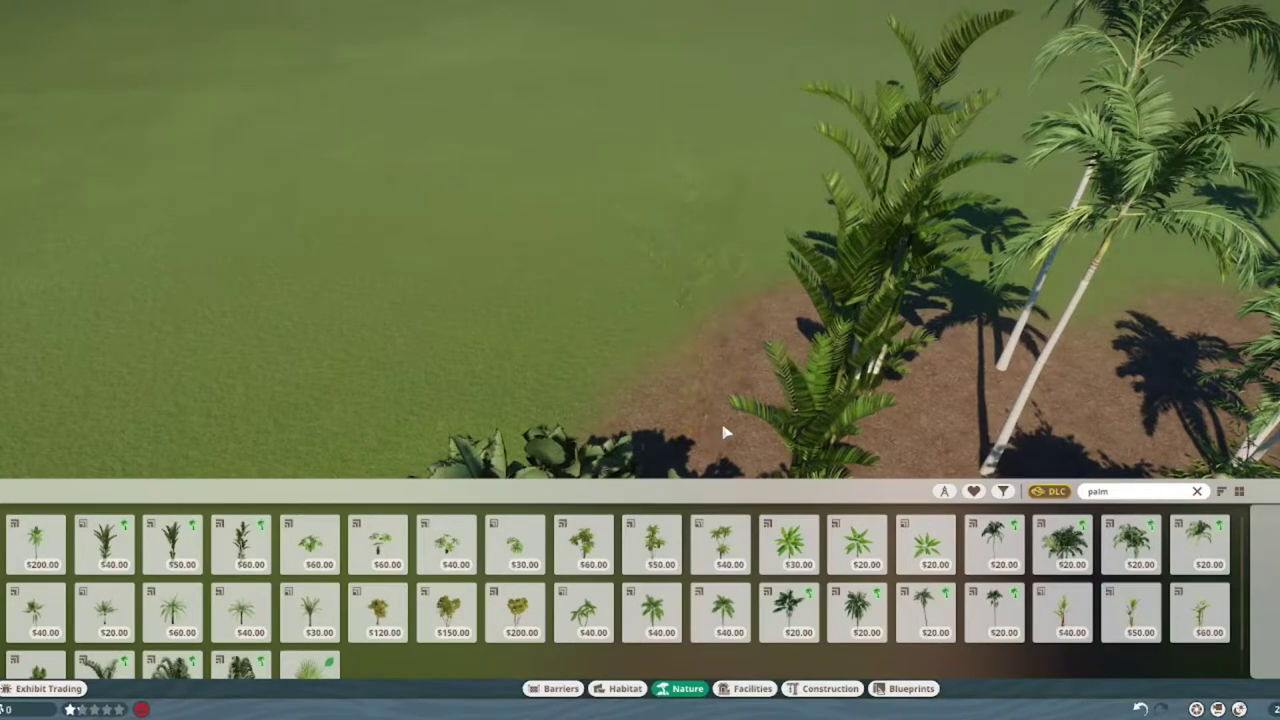
scroll(930, 420, down, 5)
scroll(952, 450, down, 5)
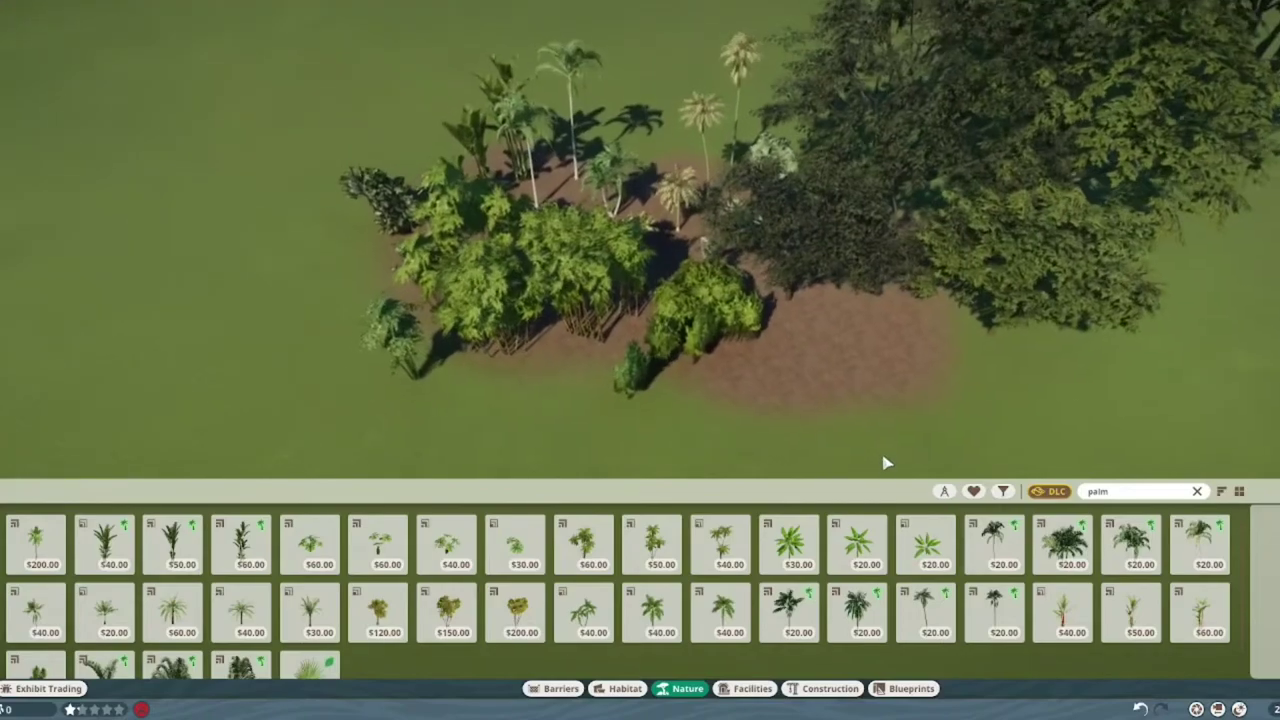
scroll(852, 457, up, 2)
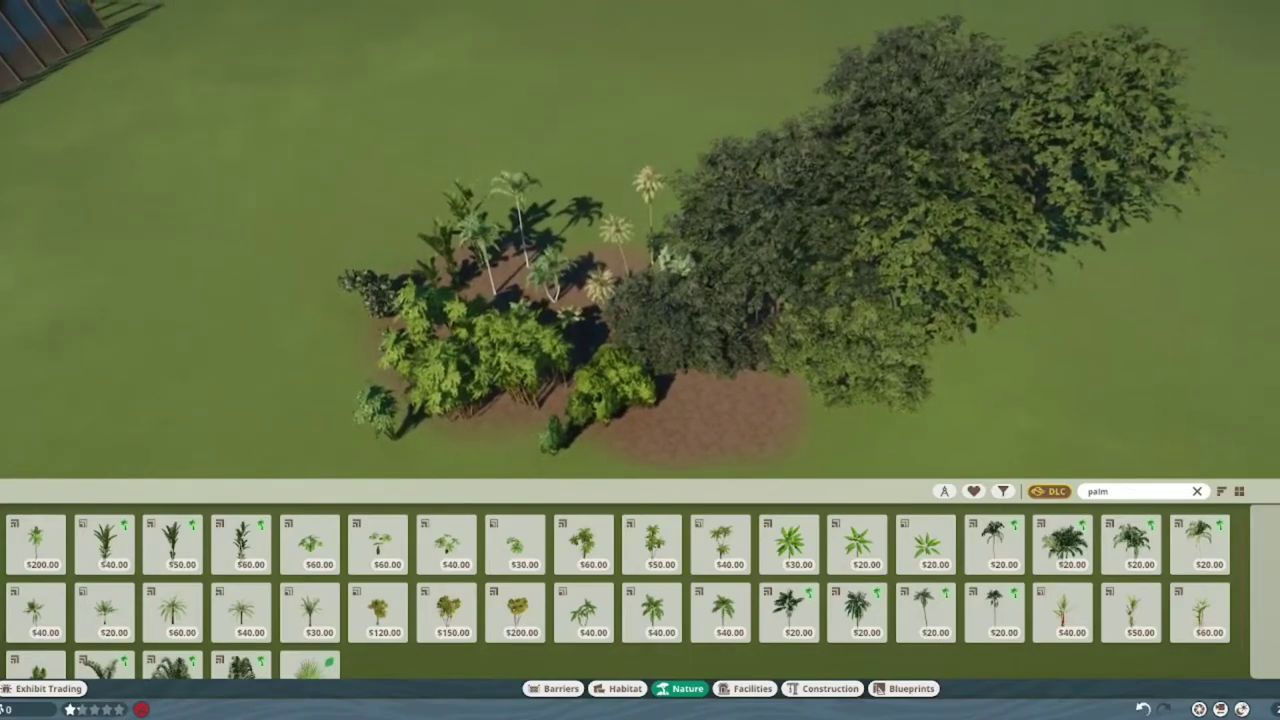
- Dismiss the palm catalogue with Escape, leaving the palm and bamboo grove in view
key(Escape)
scroll(793, 490, down, 1)
scroll(793, 490, up, 3)
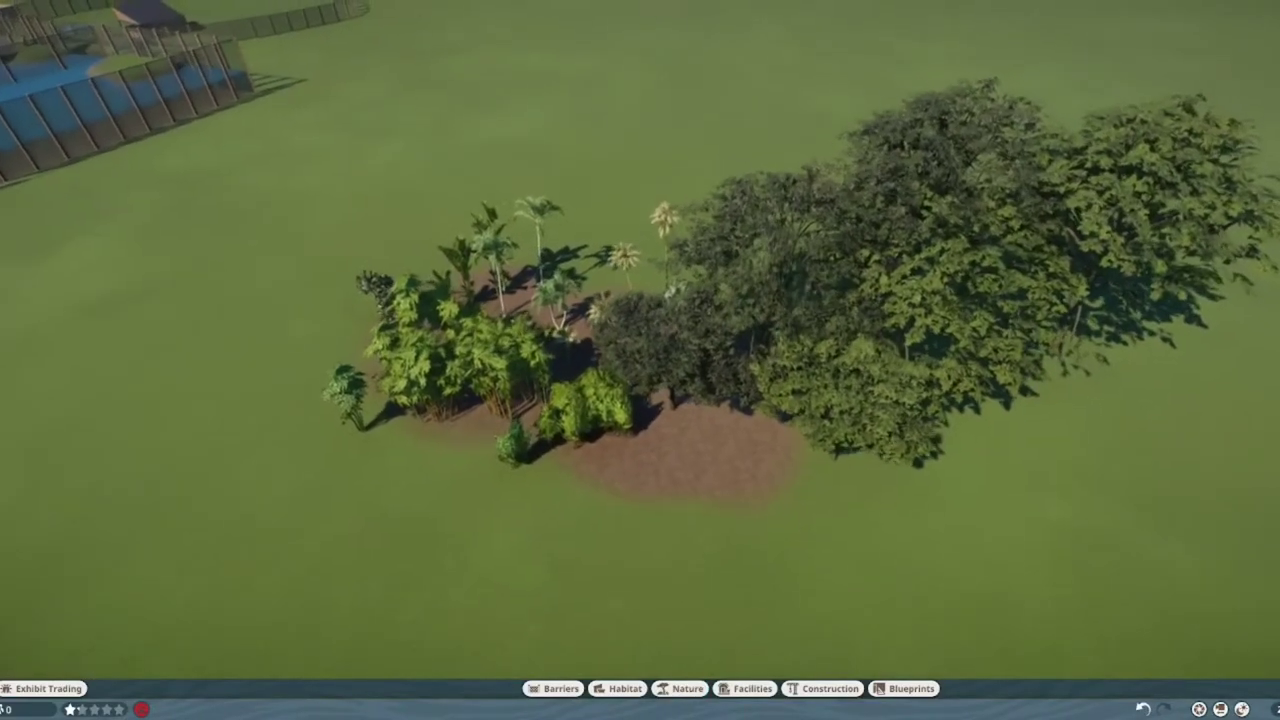
scroll(723, 486, up, 3)
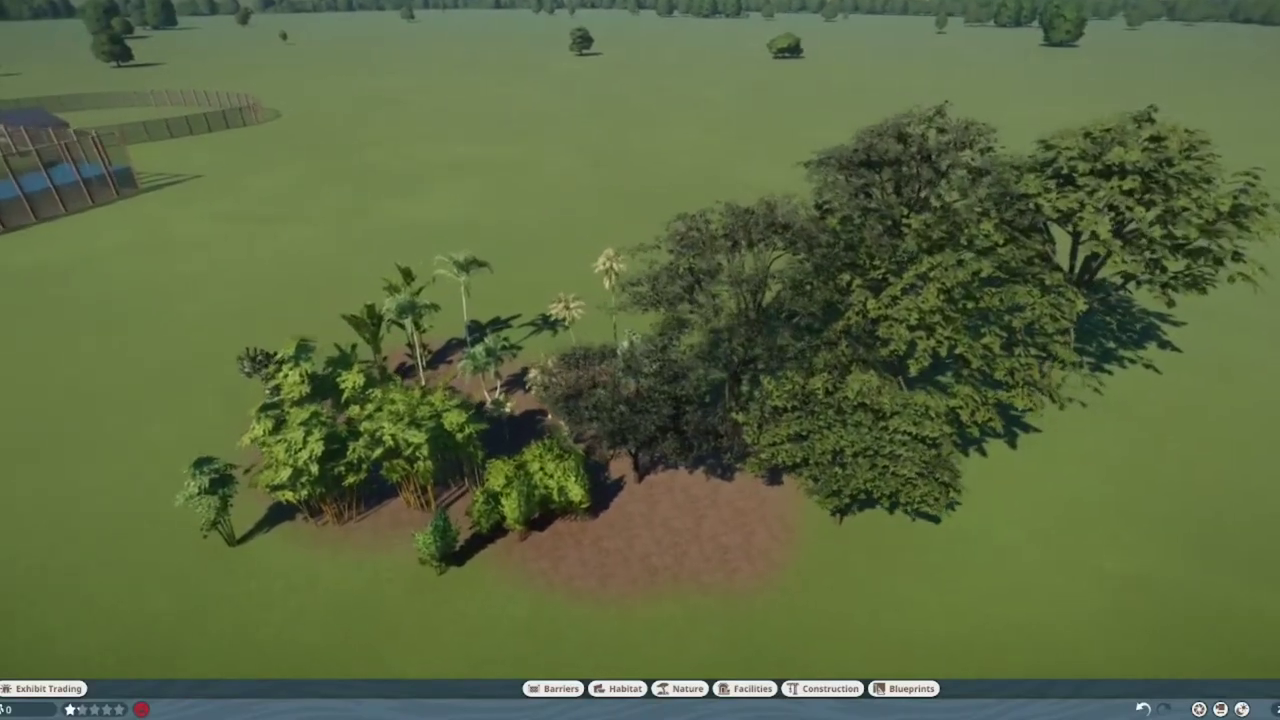
scroll(718, 513, up, 1)
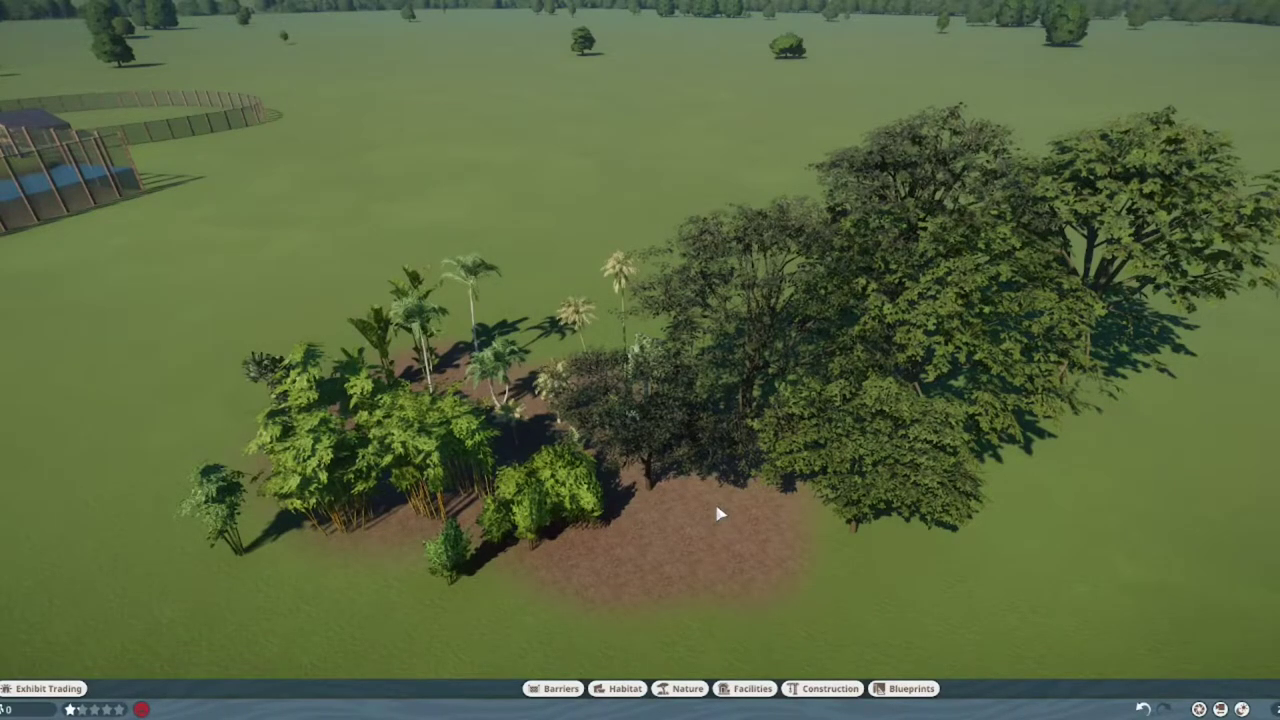
scroll(615, 573, up, 3)
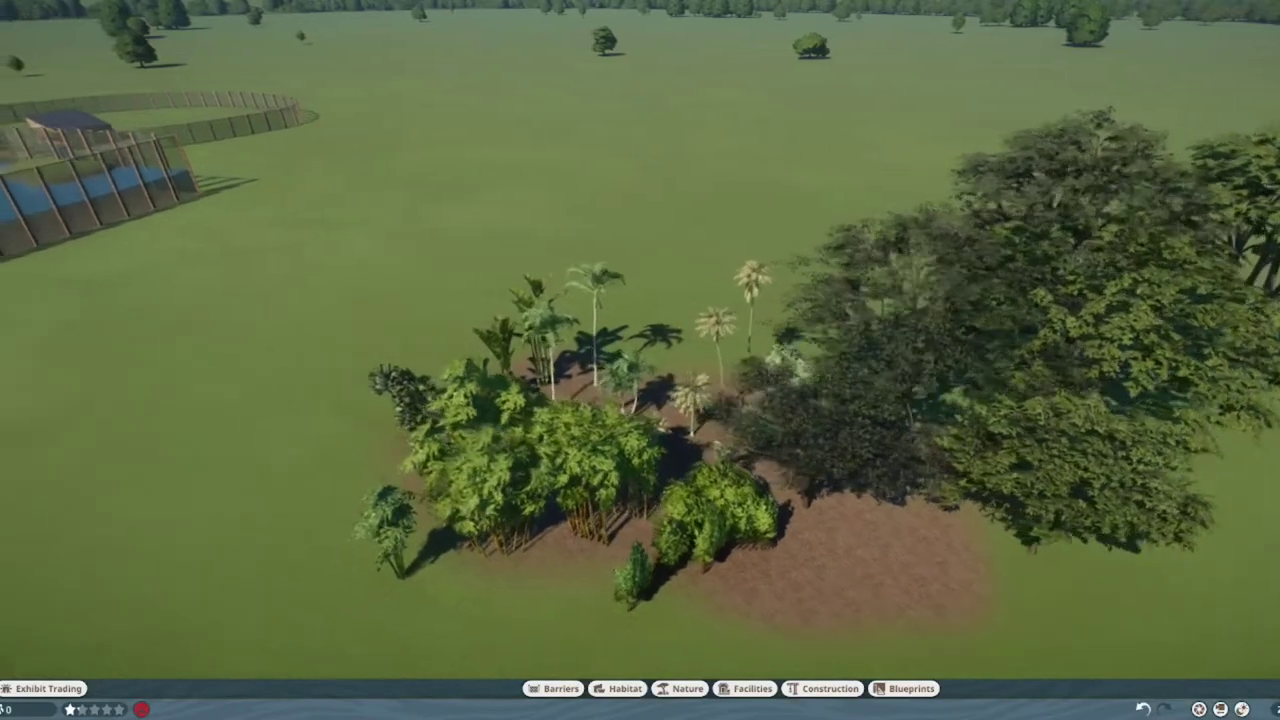
scroll(664, 546, up, 3)
scroll(680, 530, up, 2)
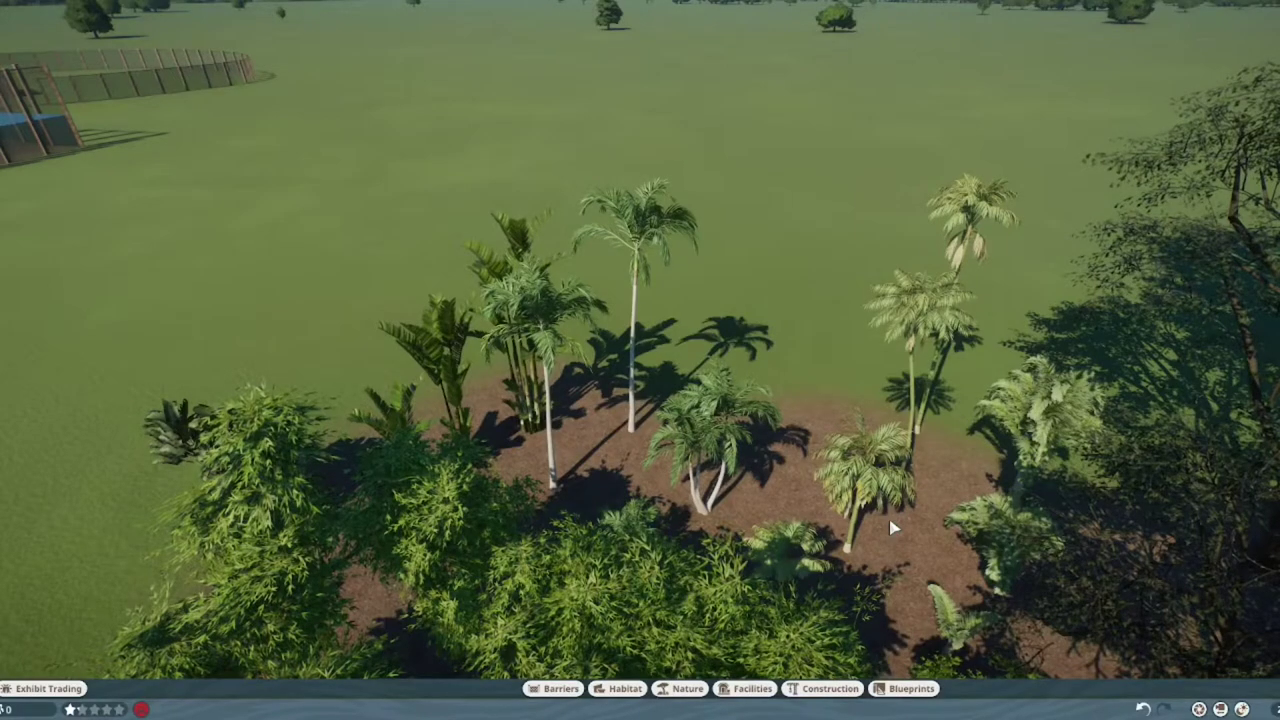
key(e)
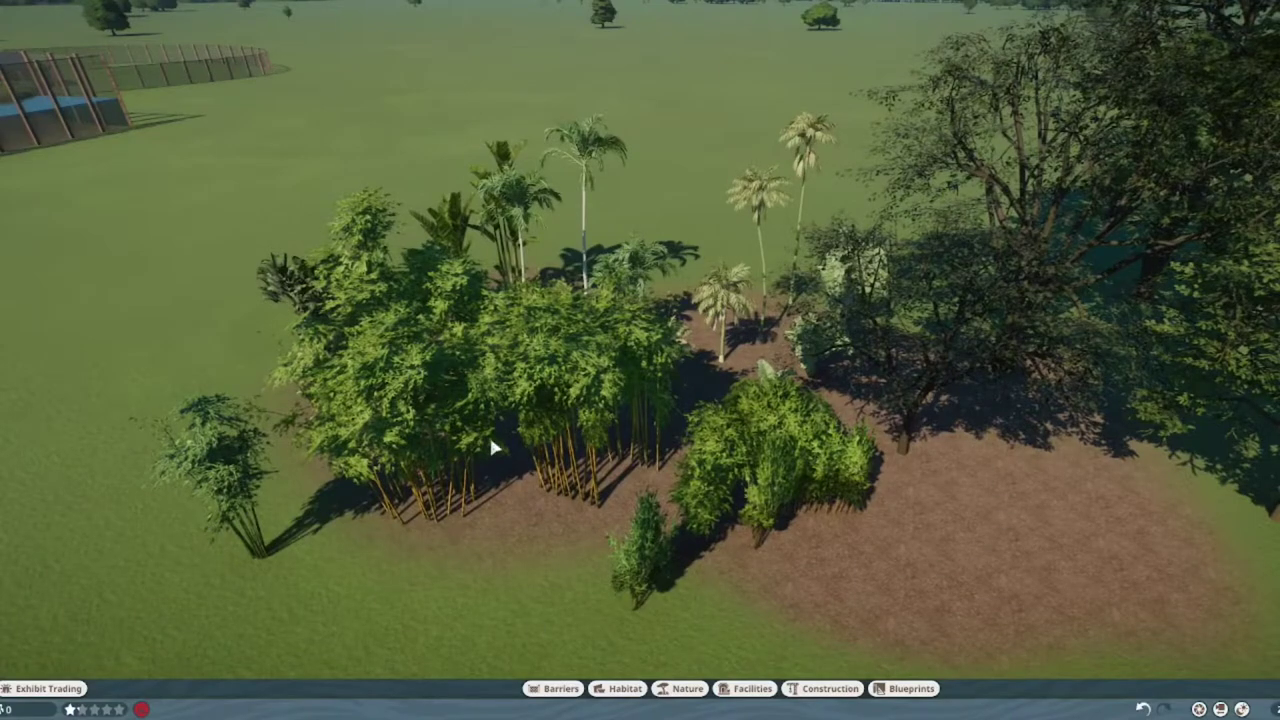
scroll(782, 445, down, 3)
scroll(782, 452, up, 2)
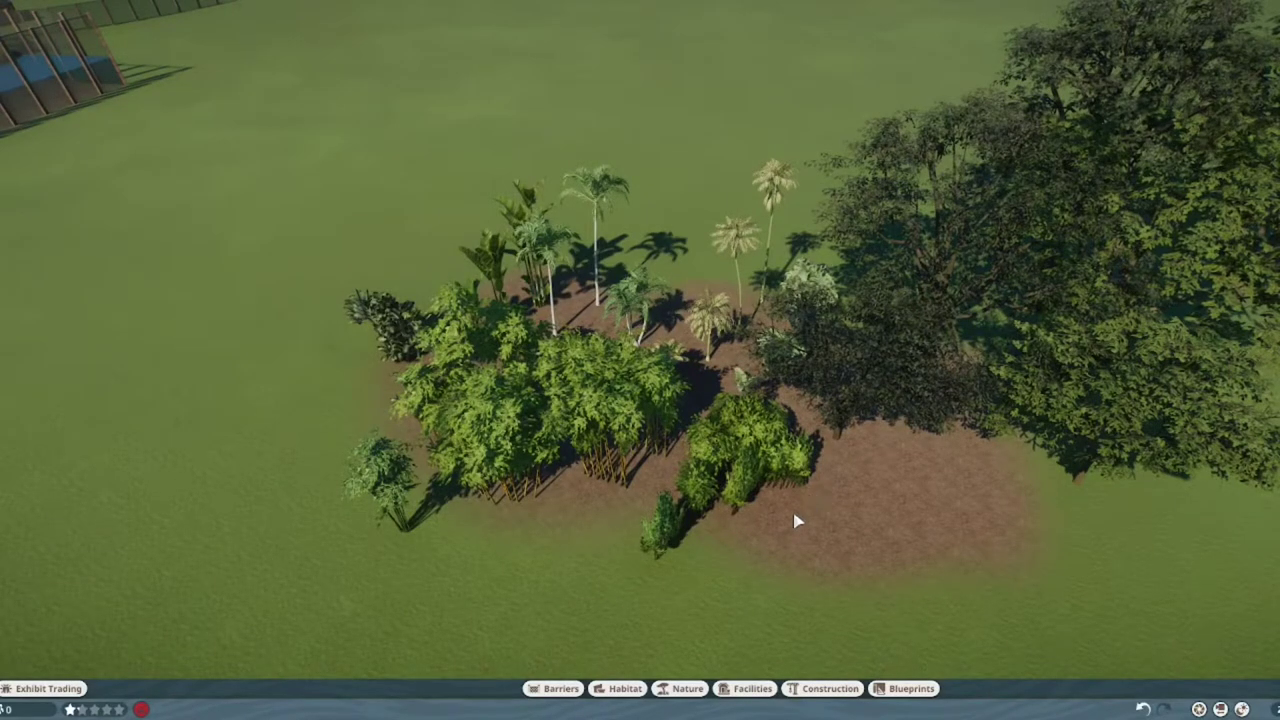
click(680, 688)
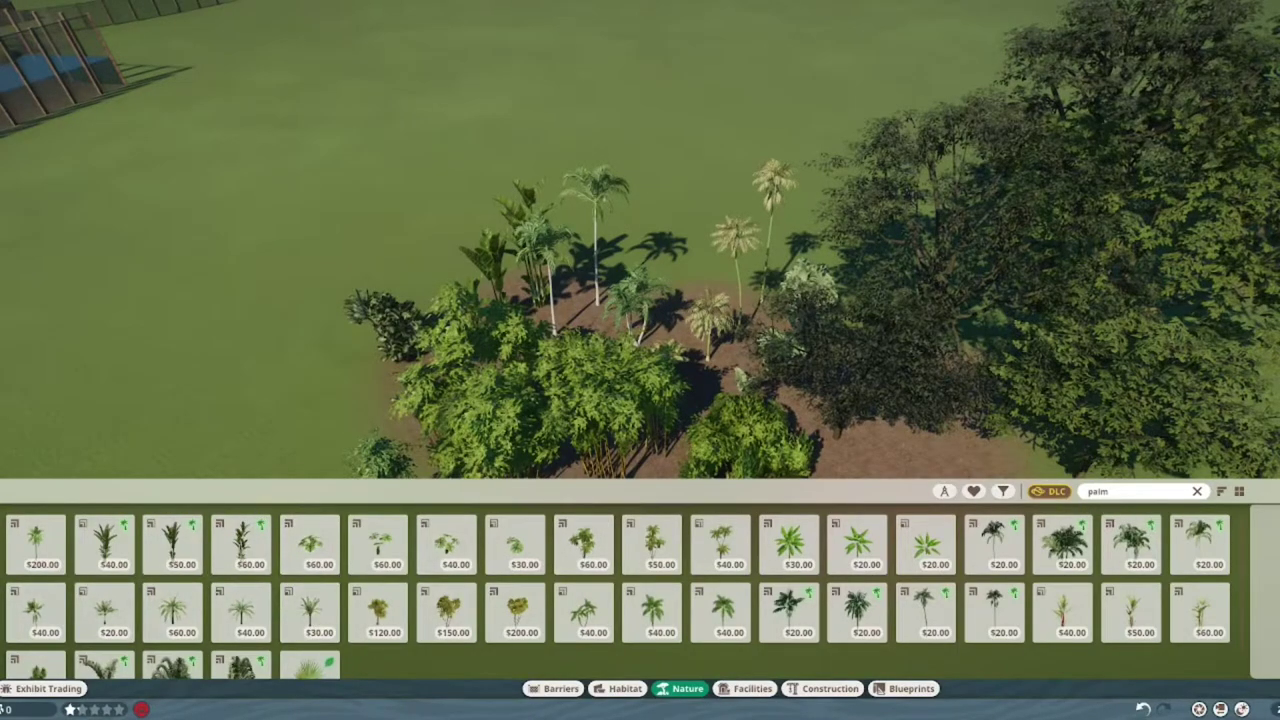
key(Escape)
scroll(955, 513, down, 3)
scroll(937, 520, down, 3)
scroll(894, 532, up, 3)
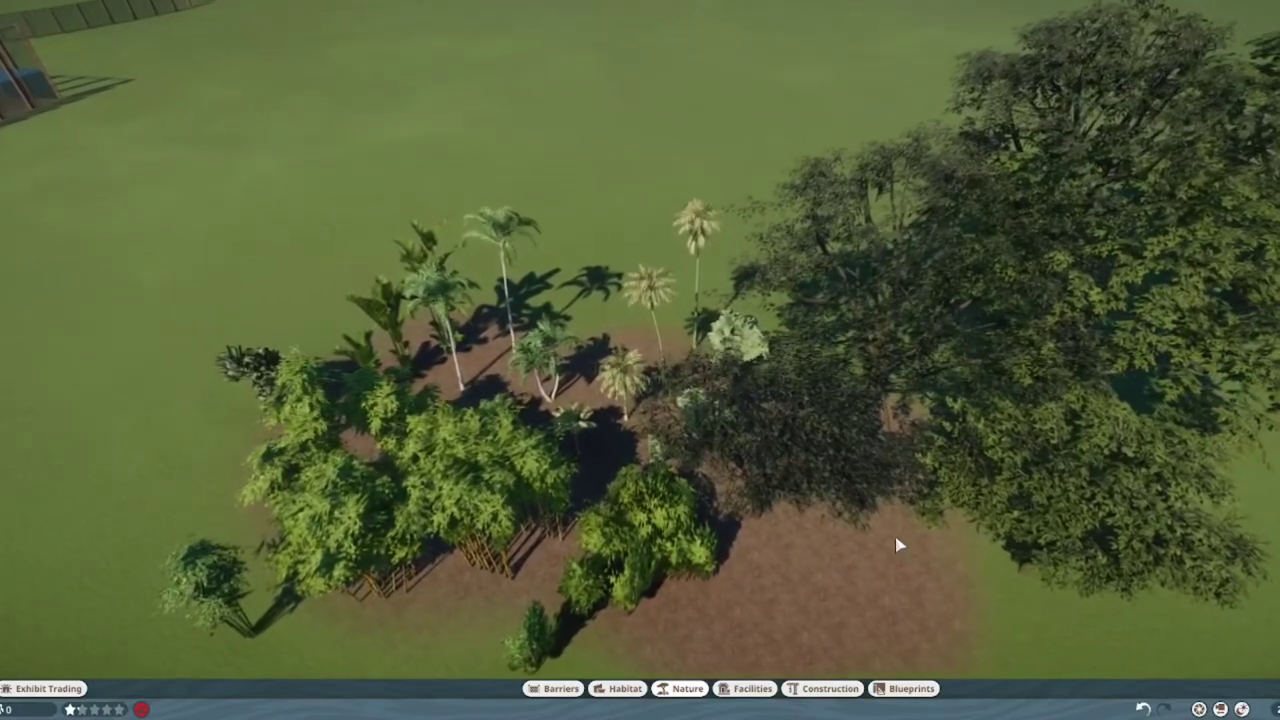
scroll(880, 540, up, 2)
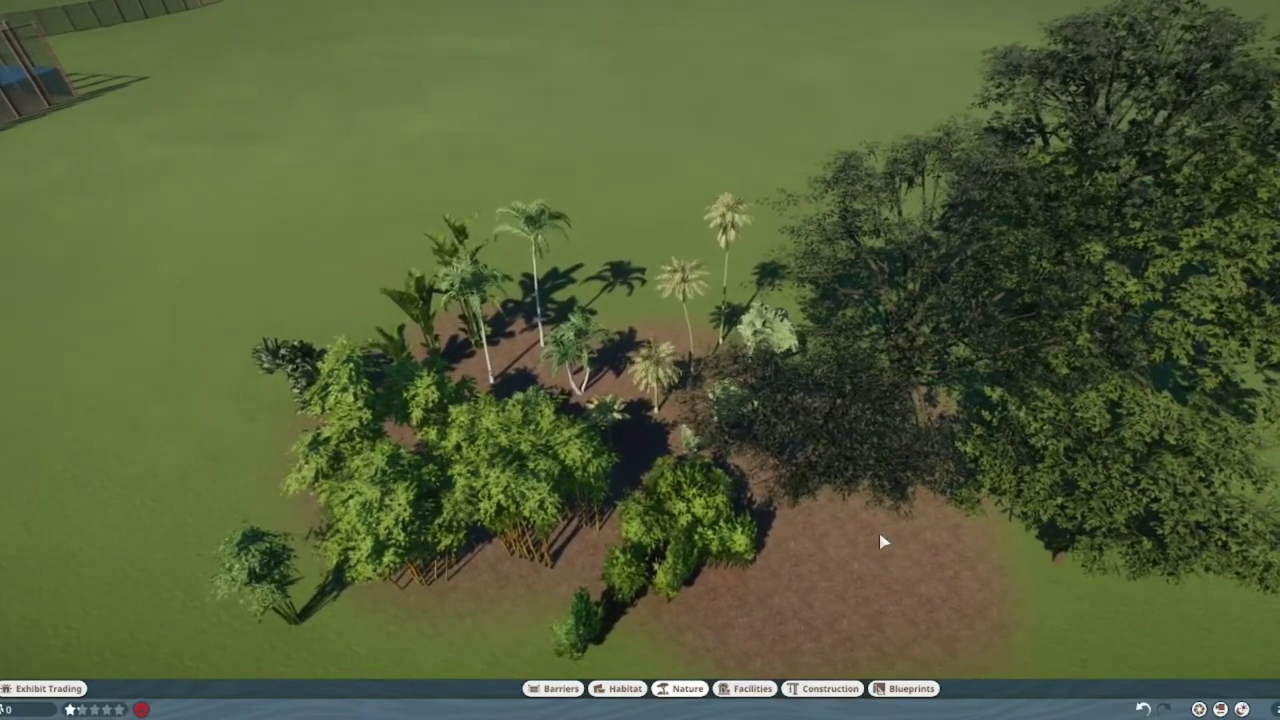